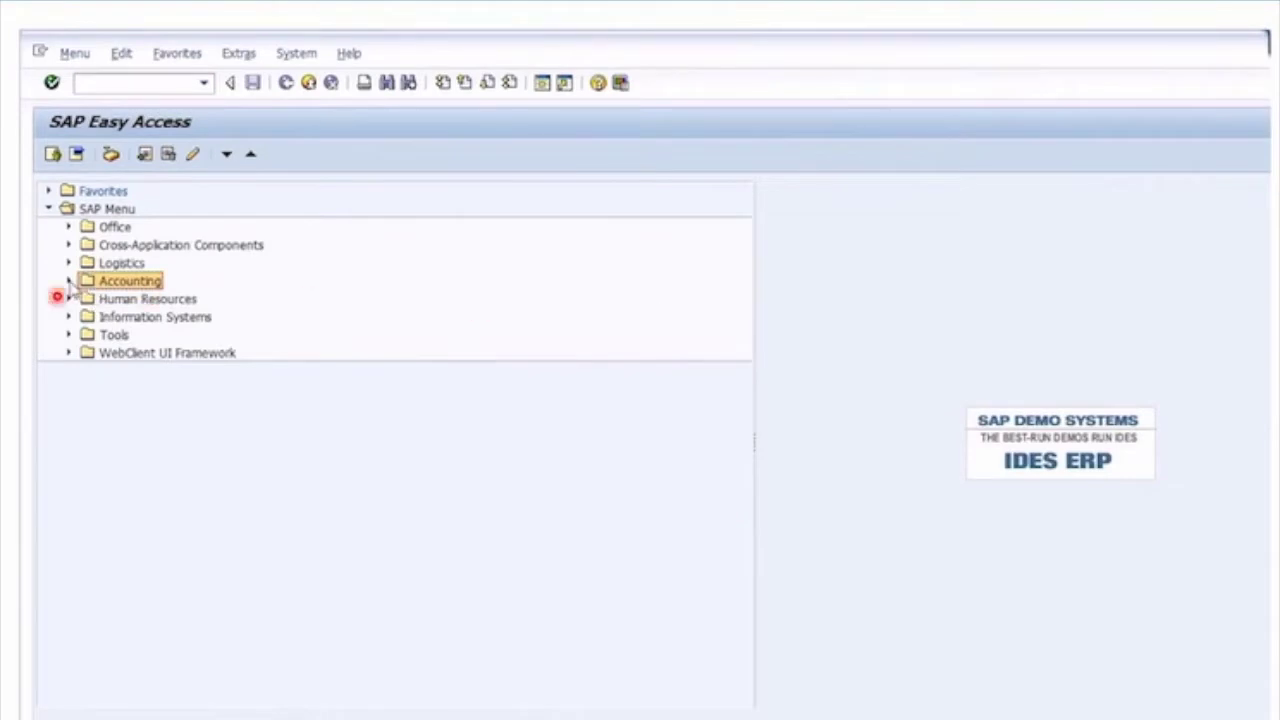
Open the vendor line item display transaction FBL1N from the account functions of Accounts Payable in Financial Accounting
{"action": "left_click", "coordinate": [68, 281]}
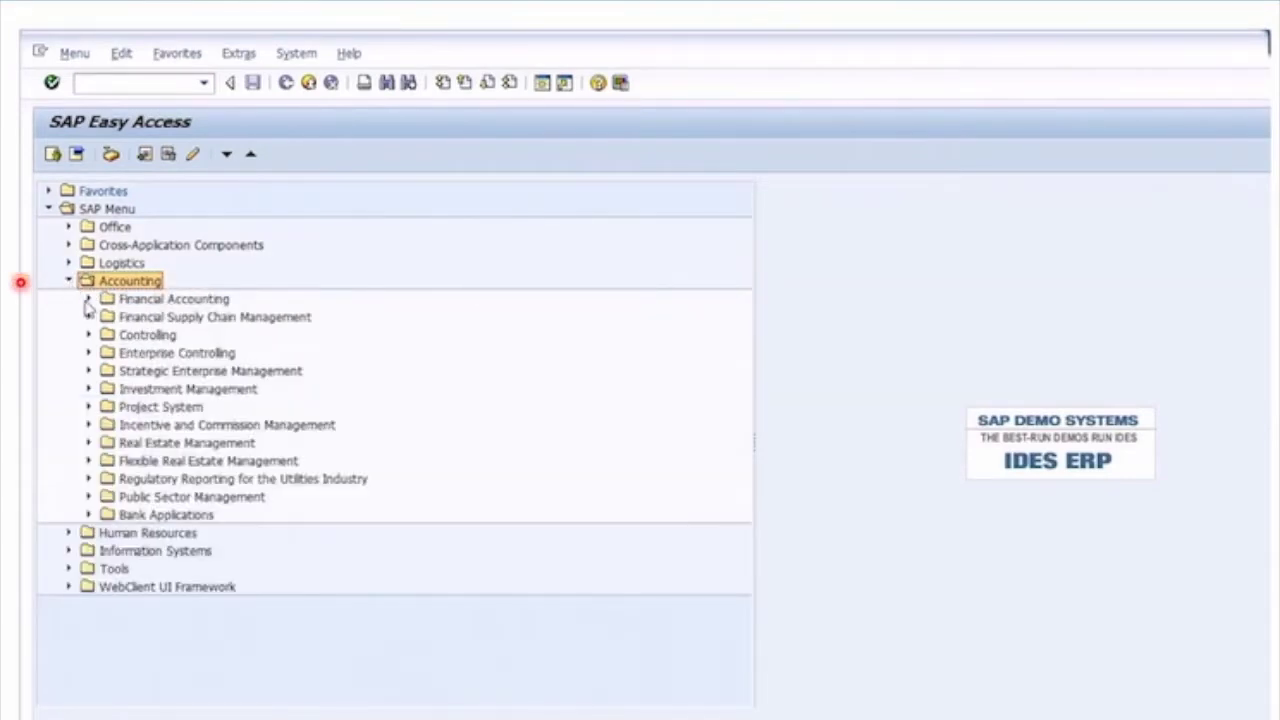
{"action": "left_click", "coordinate": [88, 300]}
{"action": "left_click", "coordinate": [168, 302]}
{"action": "left_click", "coordinate": [185, 354]}
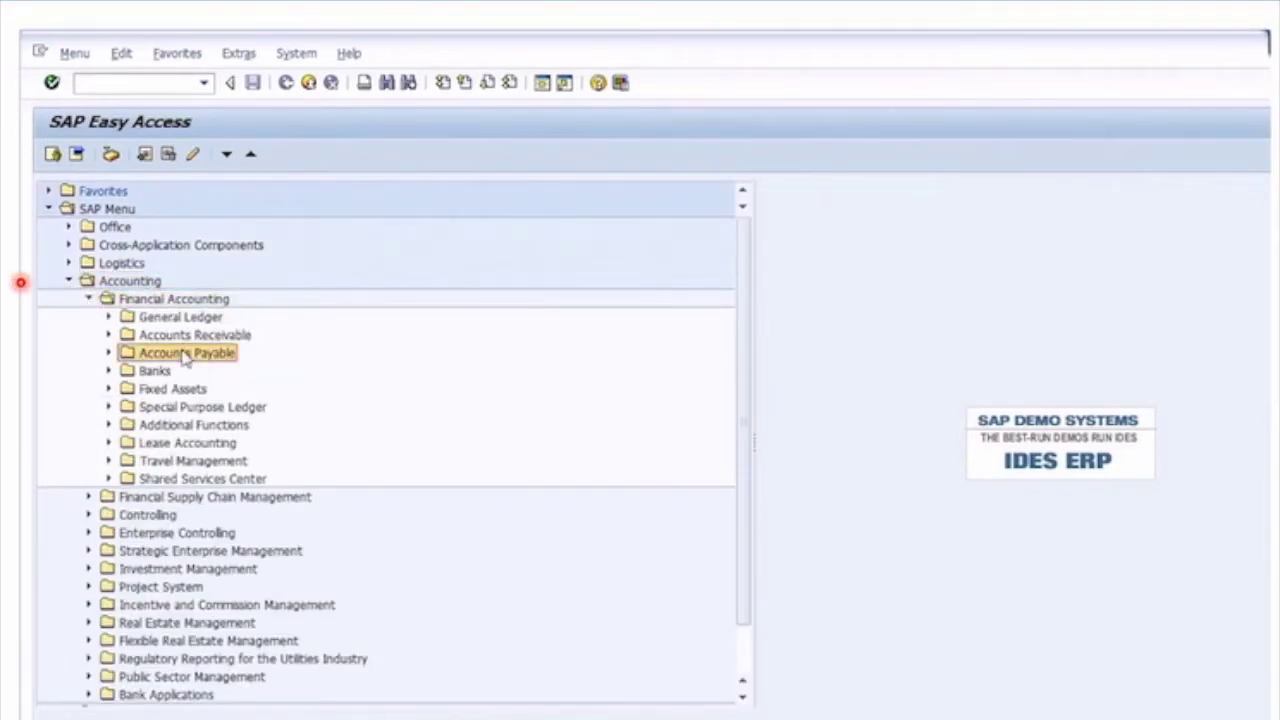
{"action": "left_click", "coordinate": [108, 354]}
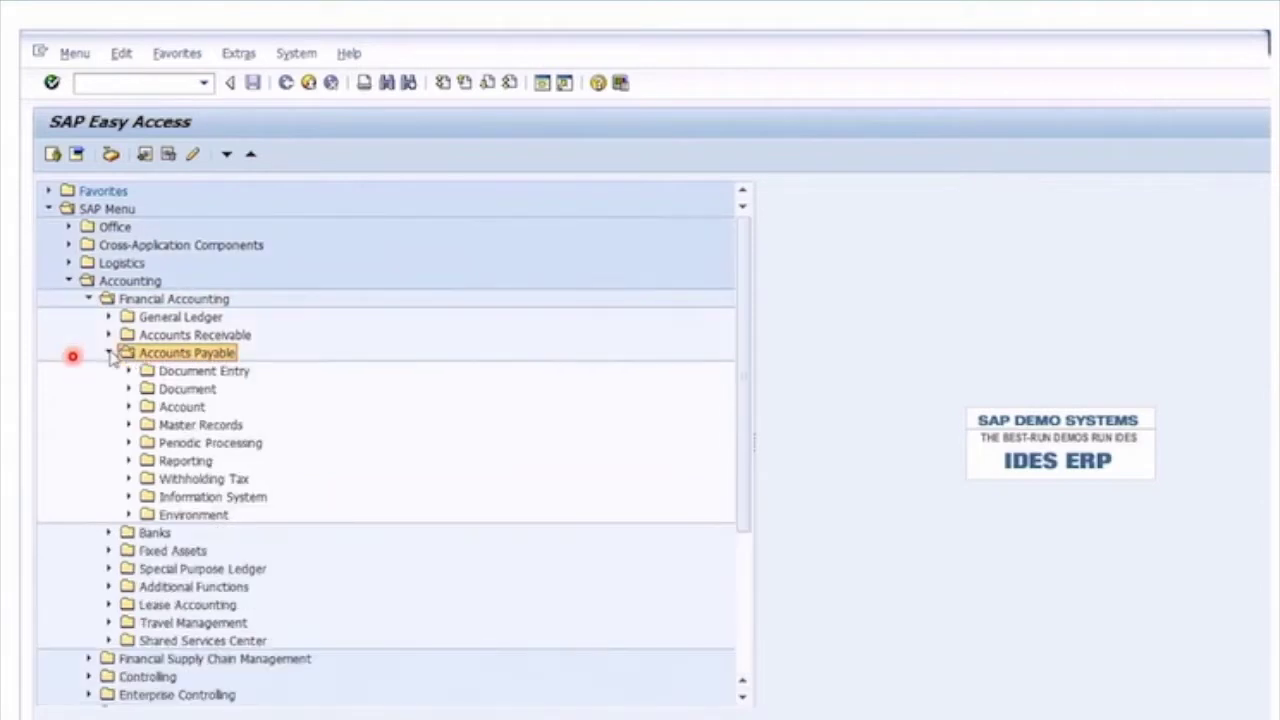
{"action": "left_click", "coordinate": [180, 410]}
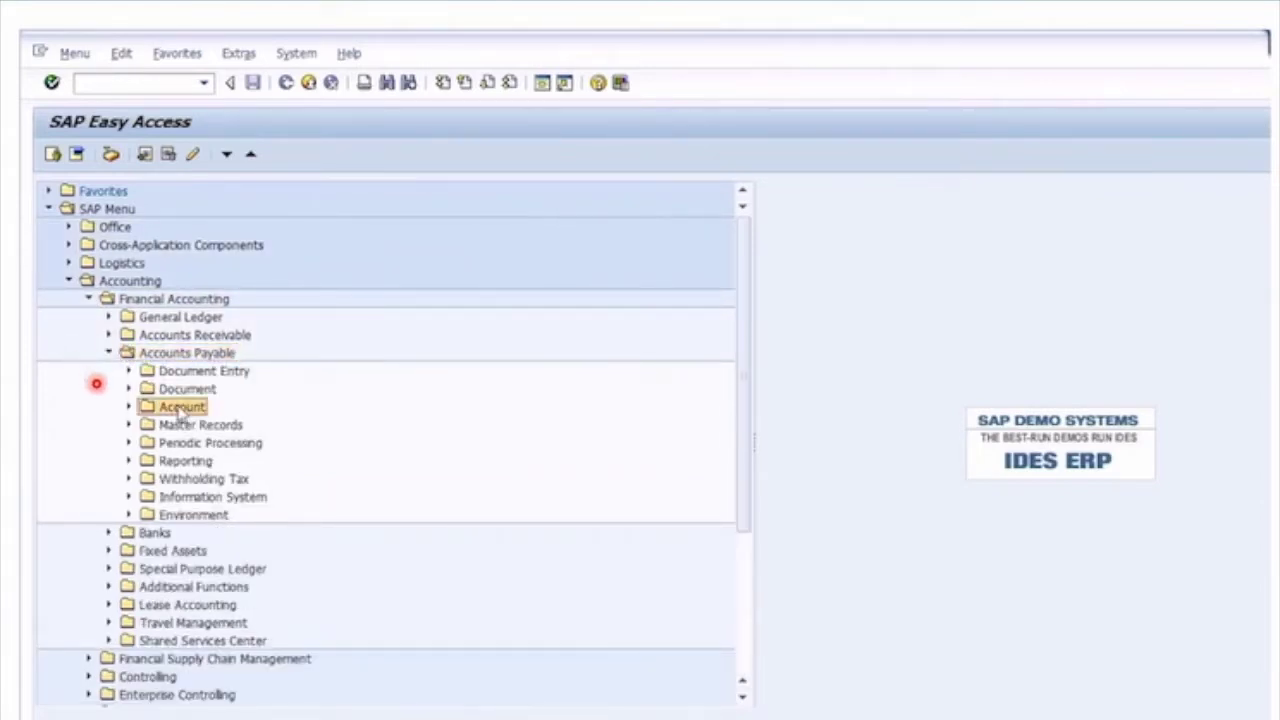
{"action": "left_click", "coordinate": [128, 407]}
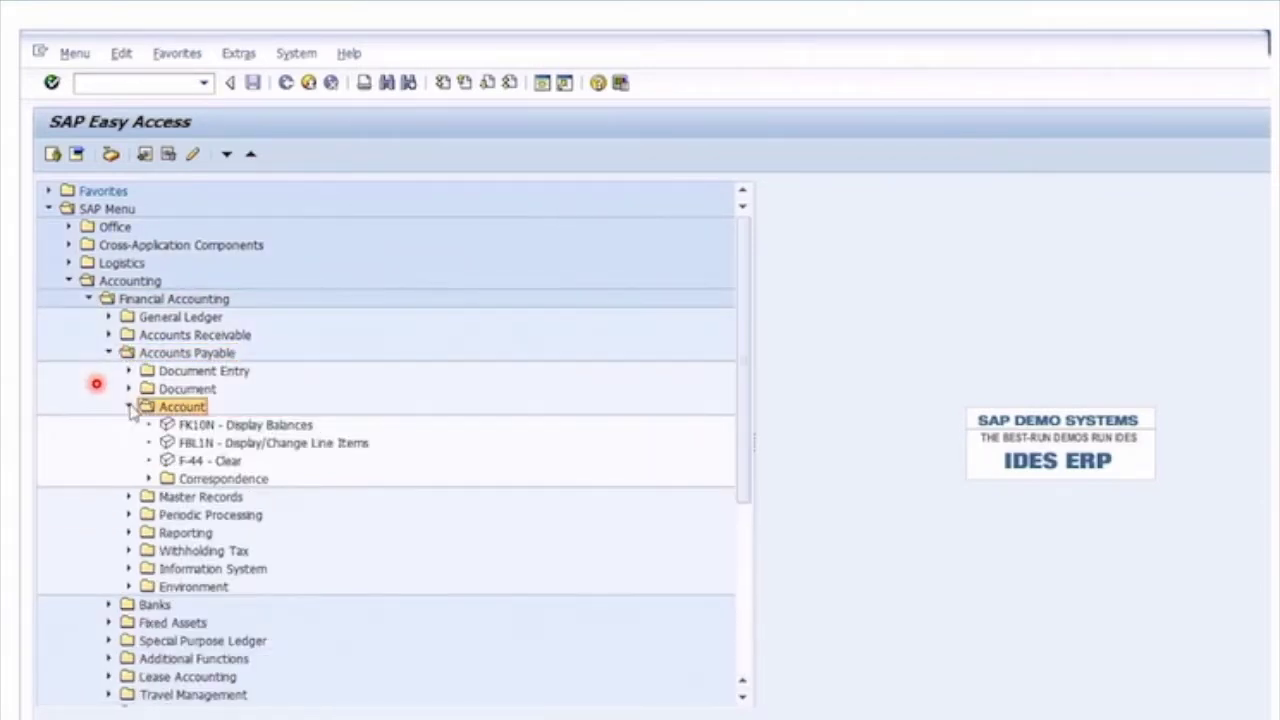
{"action": "left_click", "coordinate": [233, 445]}
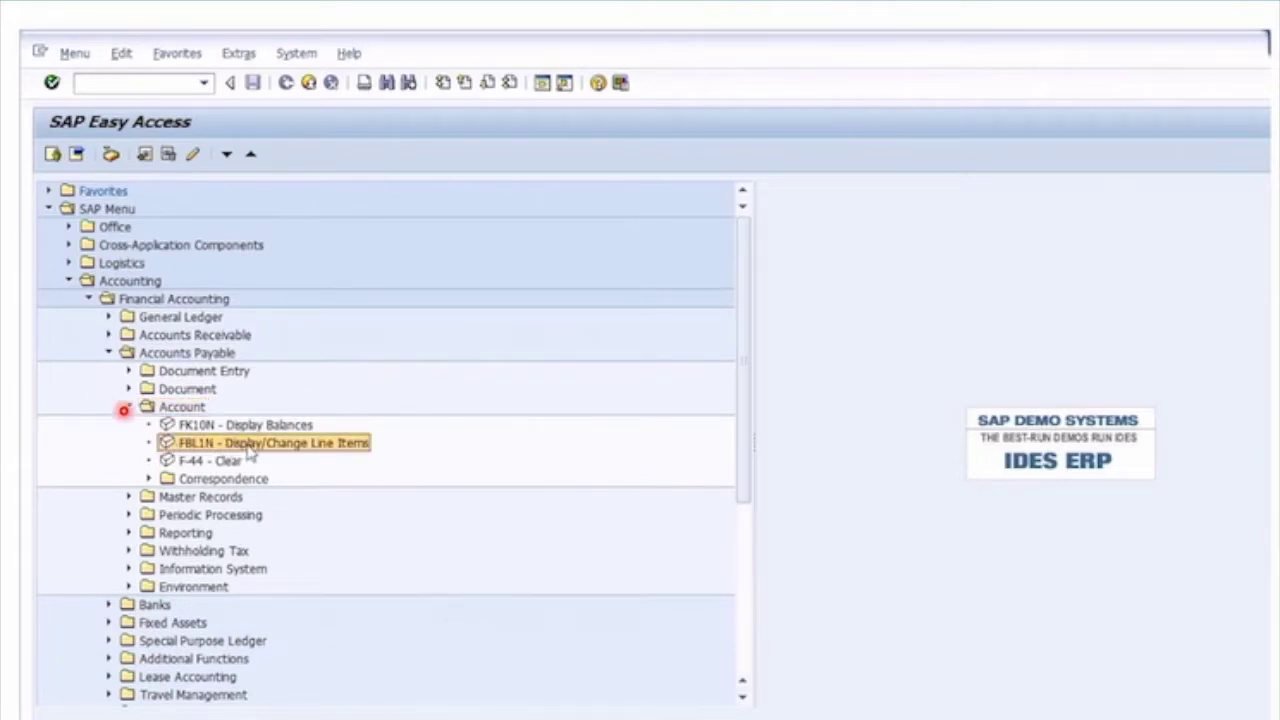
{"action": "double_click", "coordinate": [248, 447]}
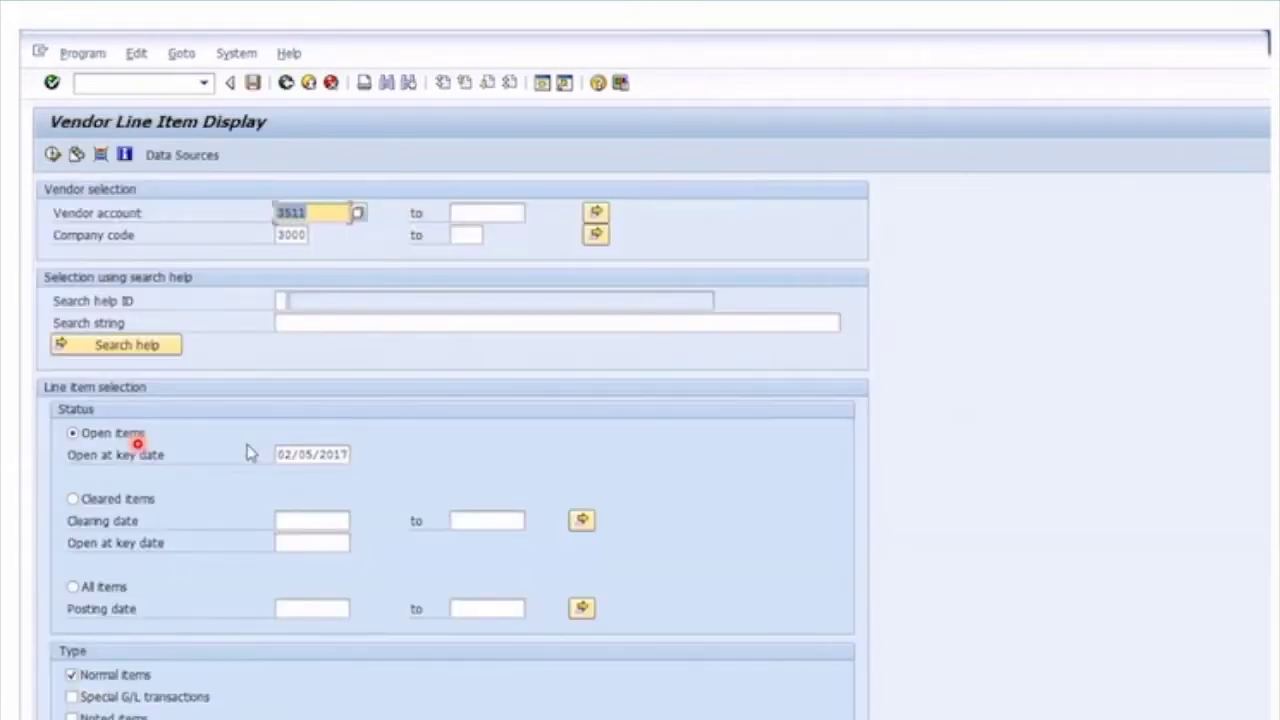
Run the line item display for the preset vendor in company code 3000, selecting open items at key date 02/05/2017
{"action": "left_click", "coordinate": [311, 215]}
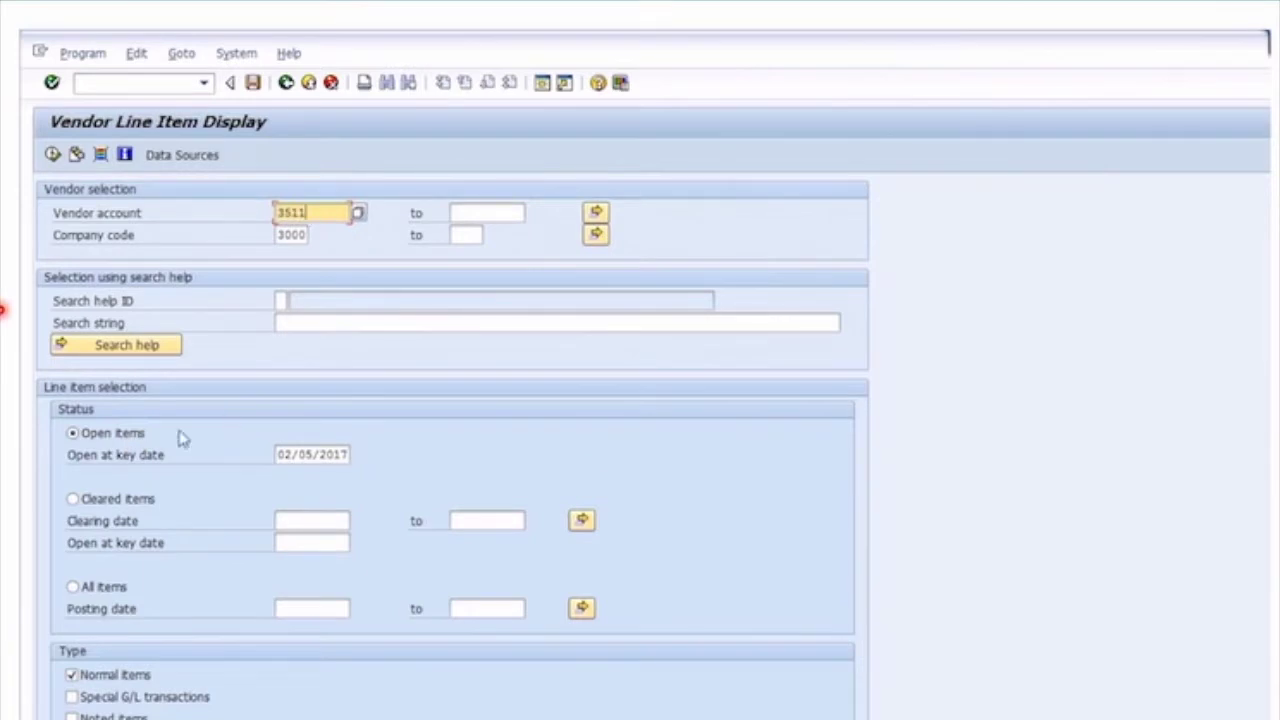
{"action": "left_click", "coordinate": [86, 441]}
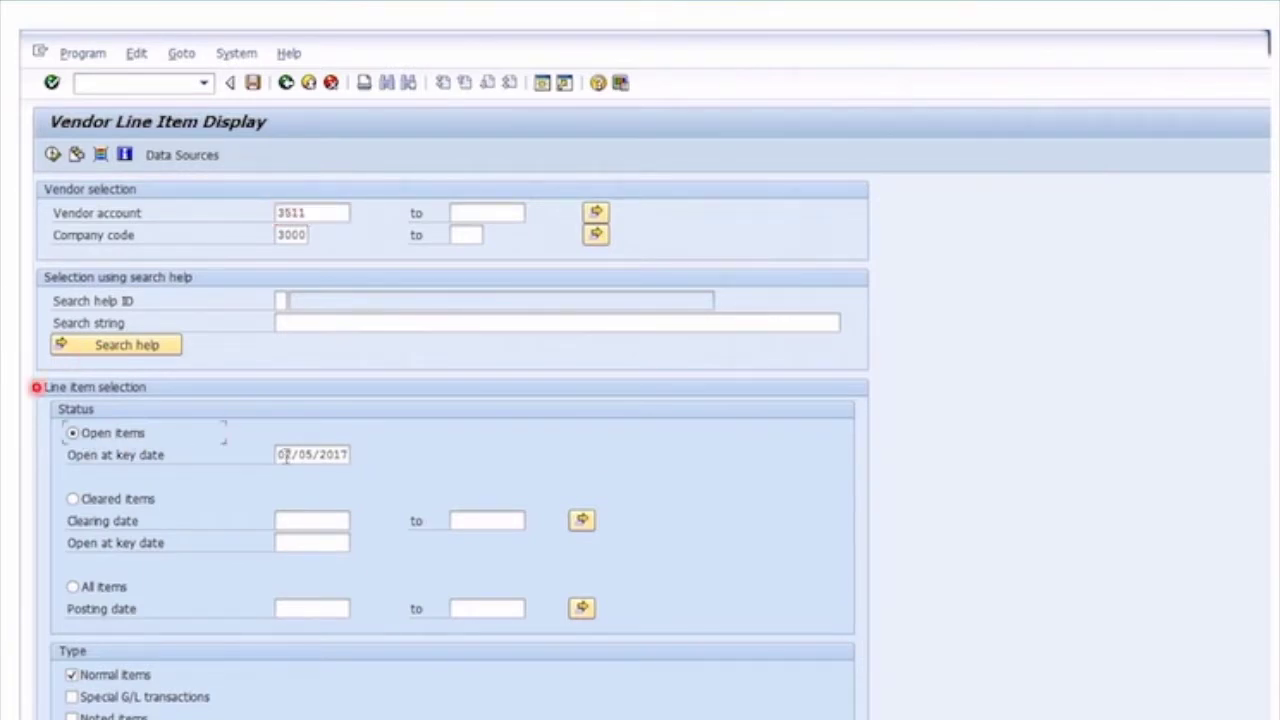
{"action": "left_click", "coordinate": [53, 156]}
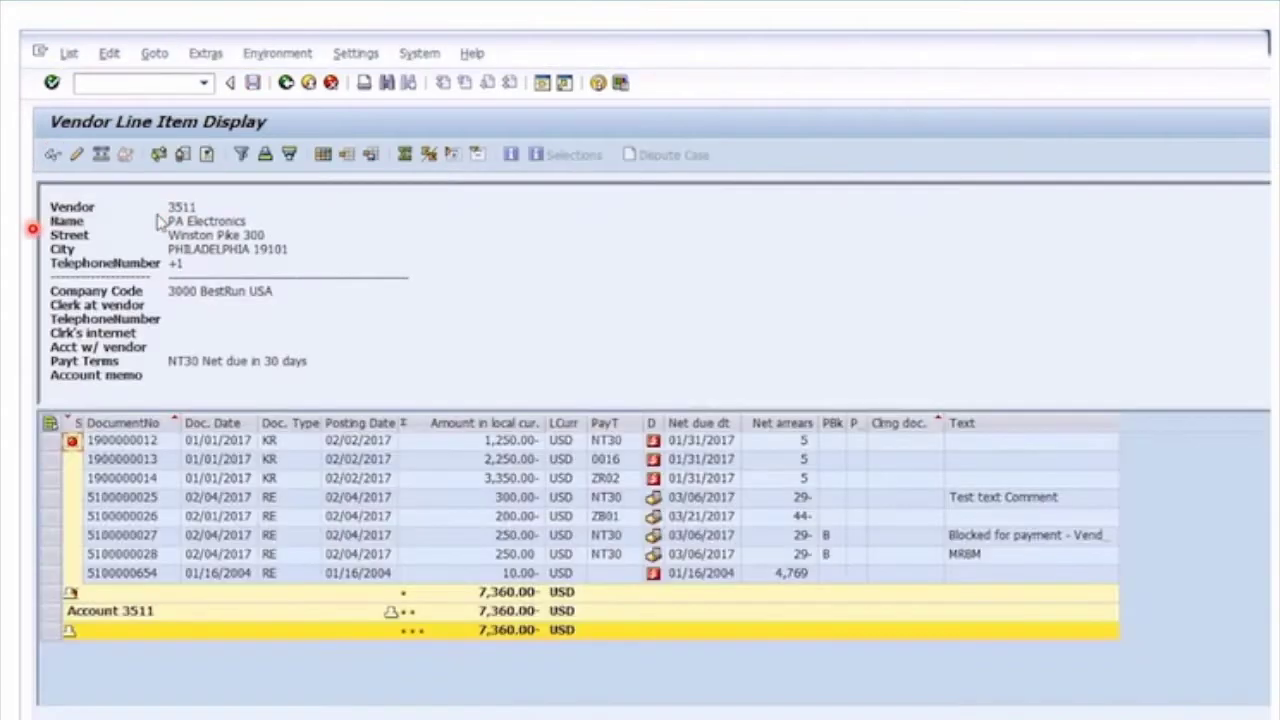
Enlarge the line item list and select the vendor's 10.00 USD open item due 01/16/2004
{"action": "left_click_drag", "start_coordinate": [291, 408], "coordinate": [270, 270]}
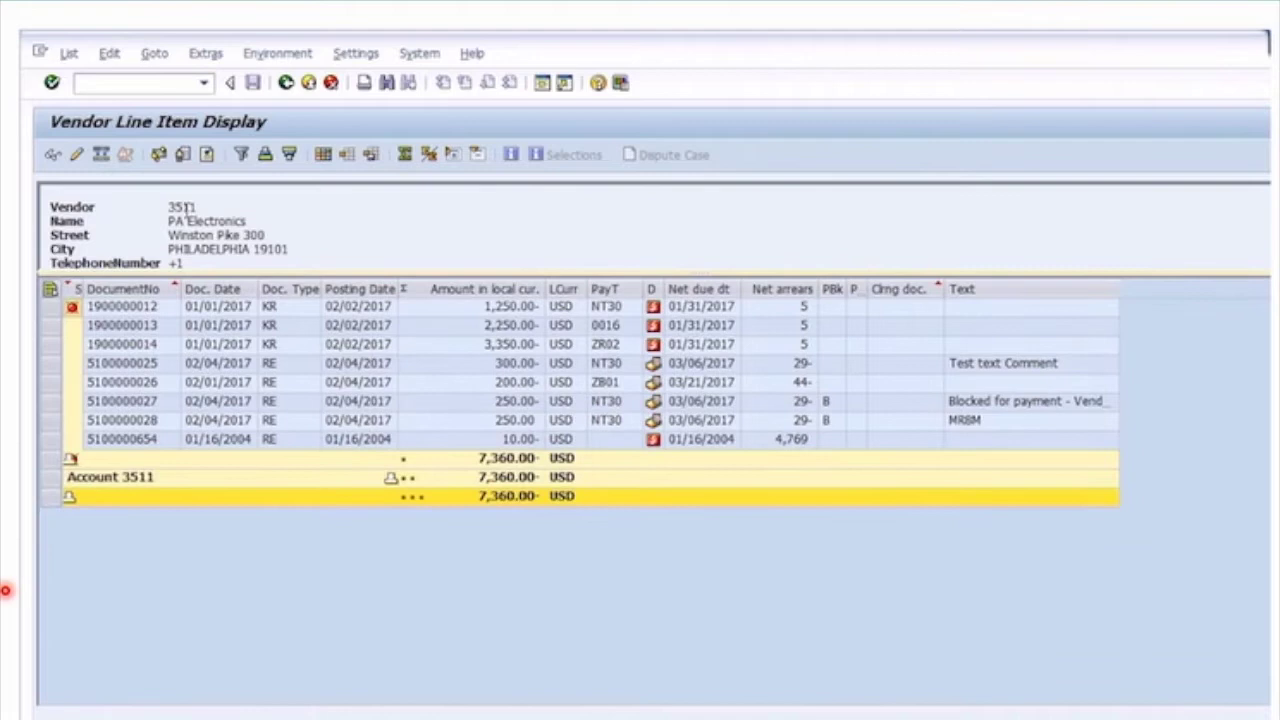
{"action": "double_click", "coordinate": [182, 207]}
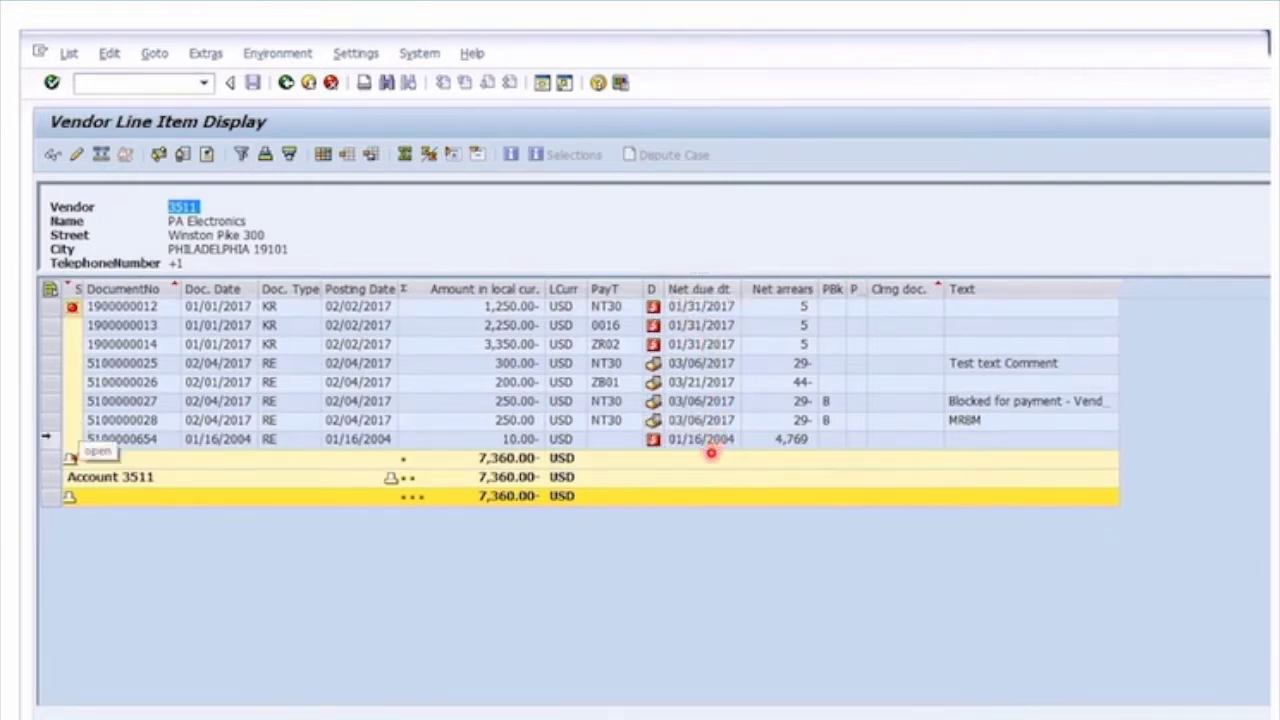
{"action": "left_click", "coordinate": [47, 444]}
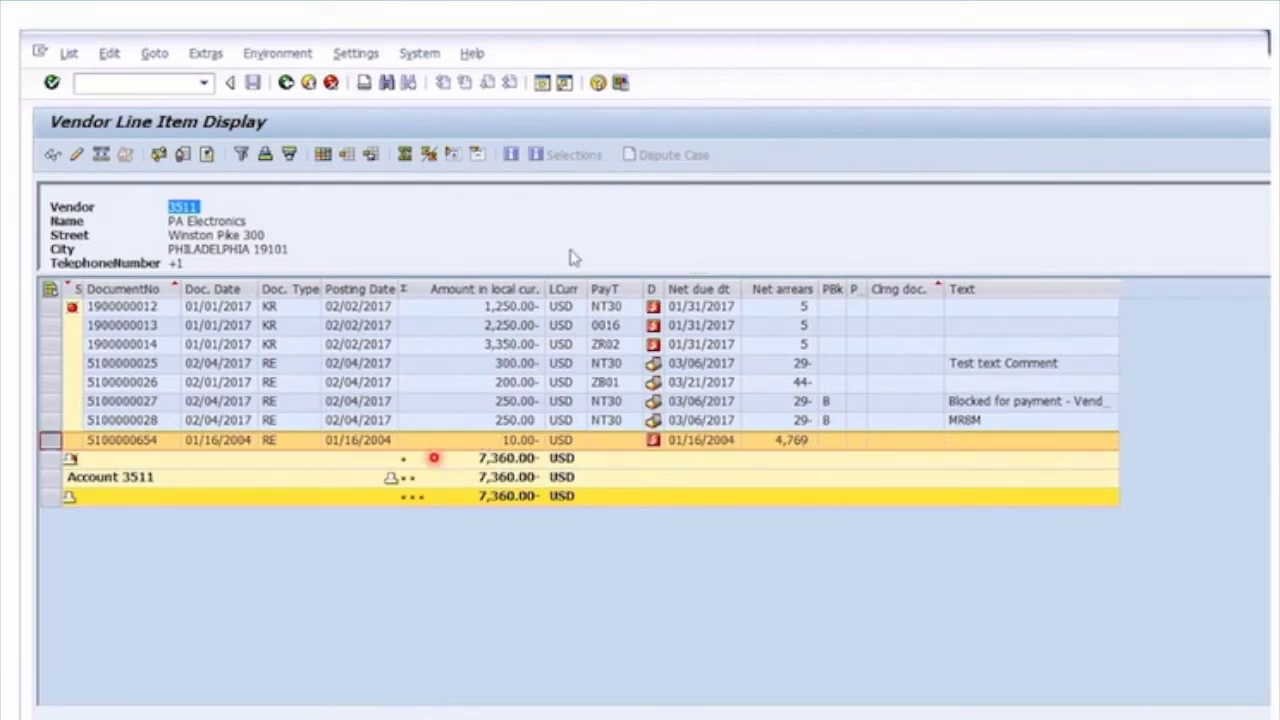
Open a new session and expand the Accounts Payable functions under Financial Accounting
{"action": "left_click", "coordinate": [541, 84]}
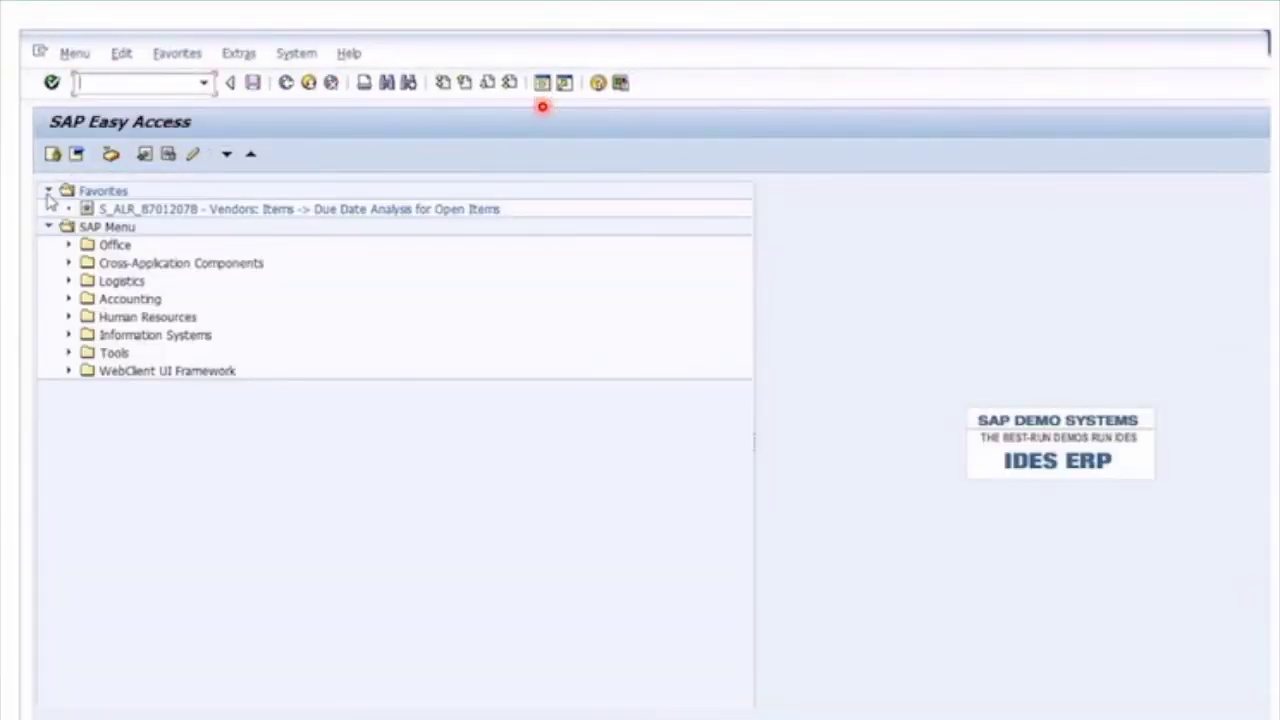
{"action": "left_click", "coordinate": [48, 191]}
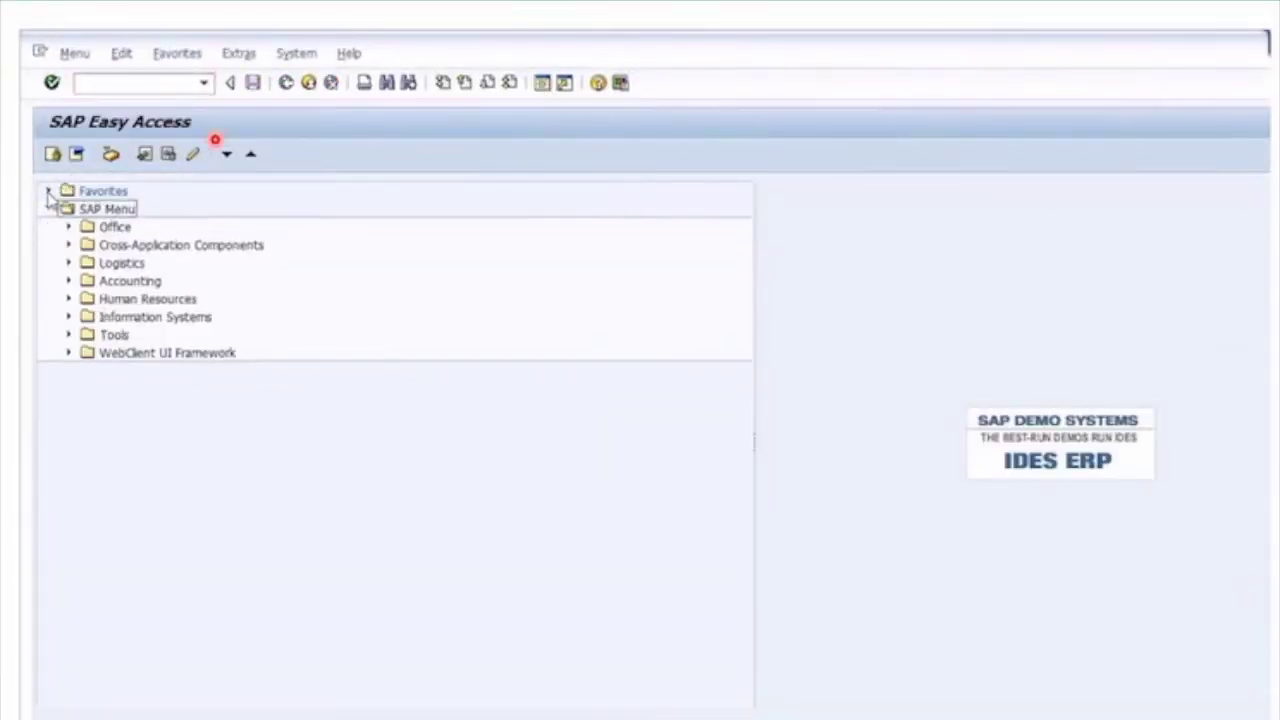
{"action": "left_click", "coordinate": [60, 283]}
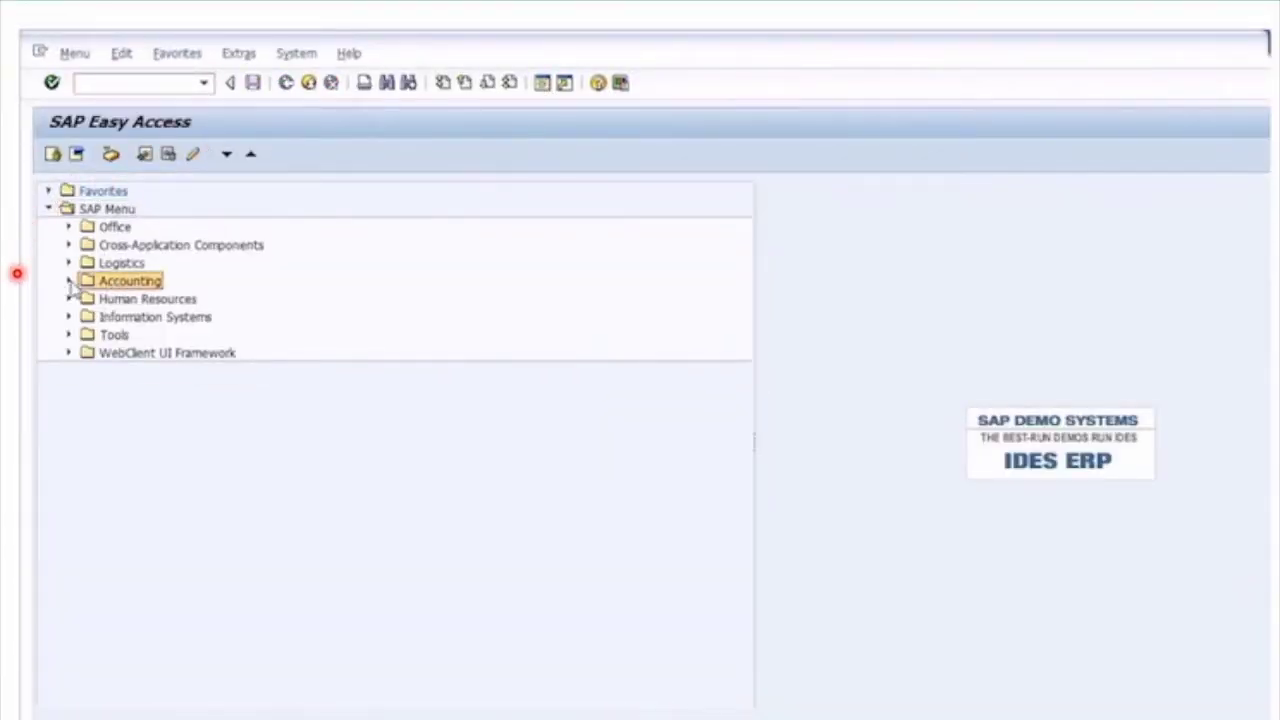
{"action": "left_click", "coordinate": [68, 281]}
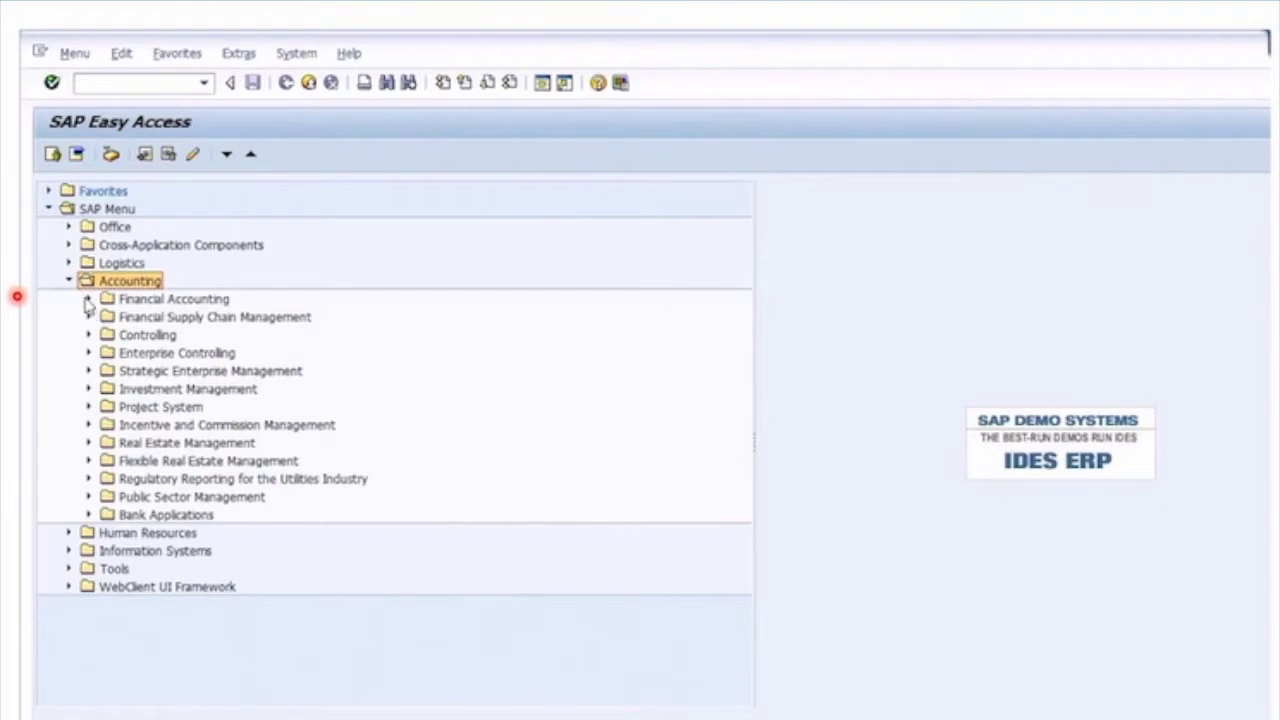
{"action": "left_click", "coordinate": [89, 299]}
{"action": "left_click", "coordinate": [164, 356]}
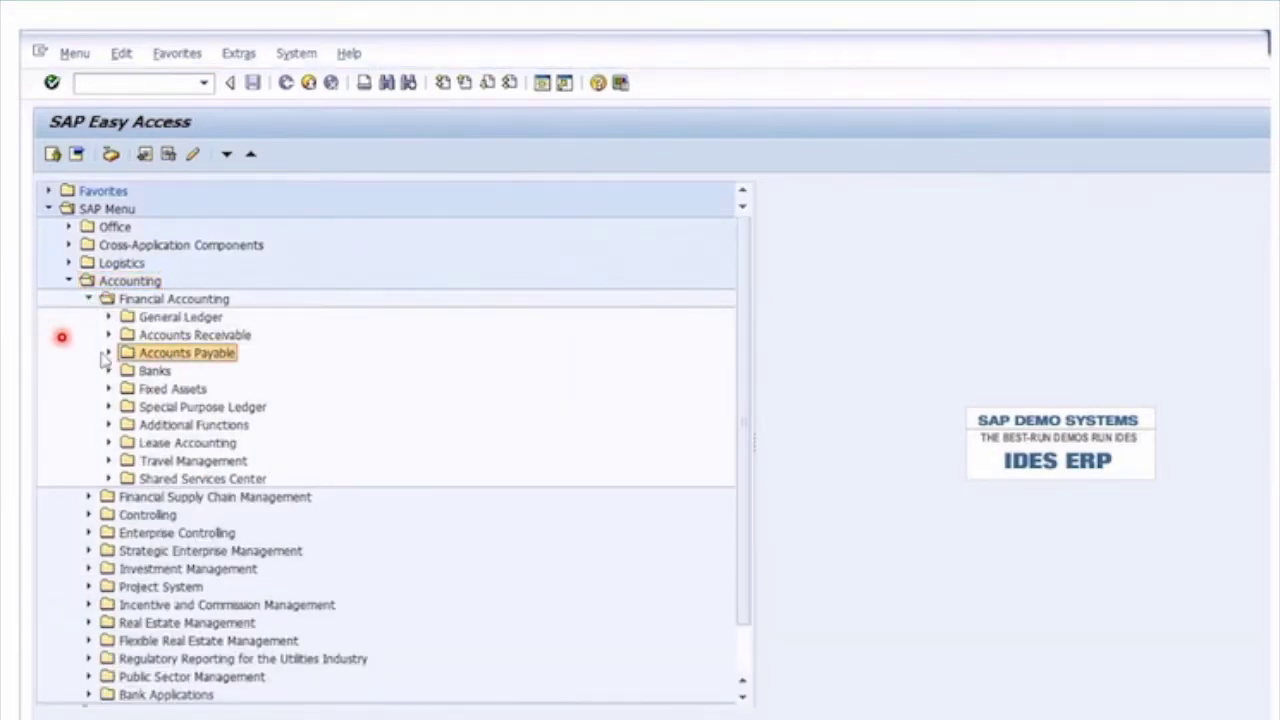
{"action": "left_click", "coordinate": [108, 355]}
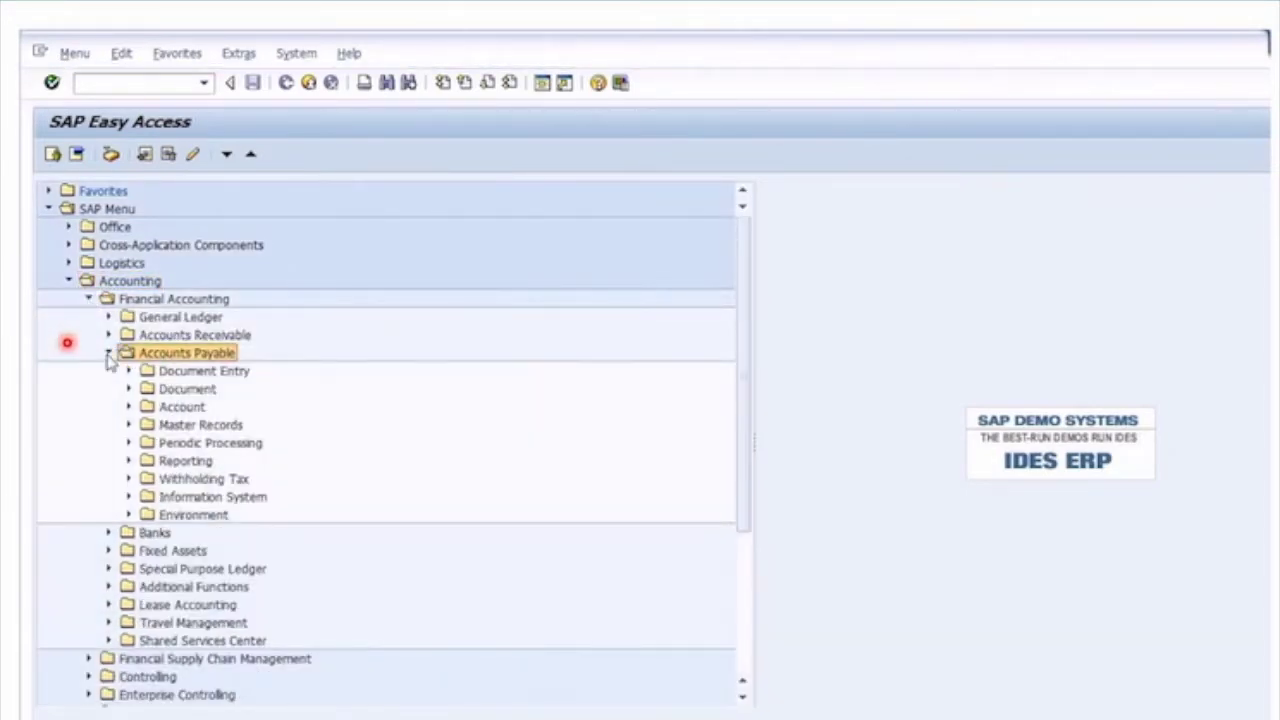
Open transaction F-53 for posting an outgoing payment from the Accounts Payable document entry functions
{"action": "left_click", "coordinate": [129, 371]}
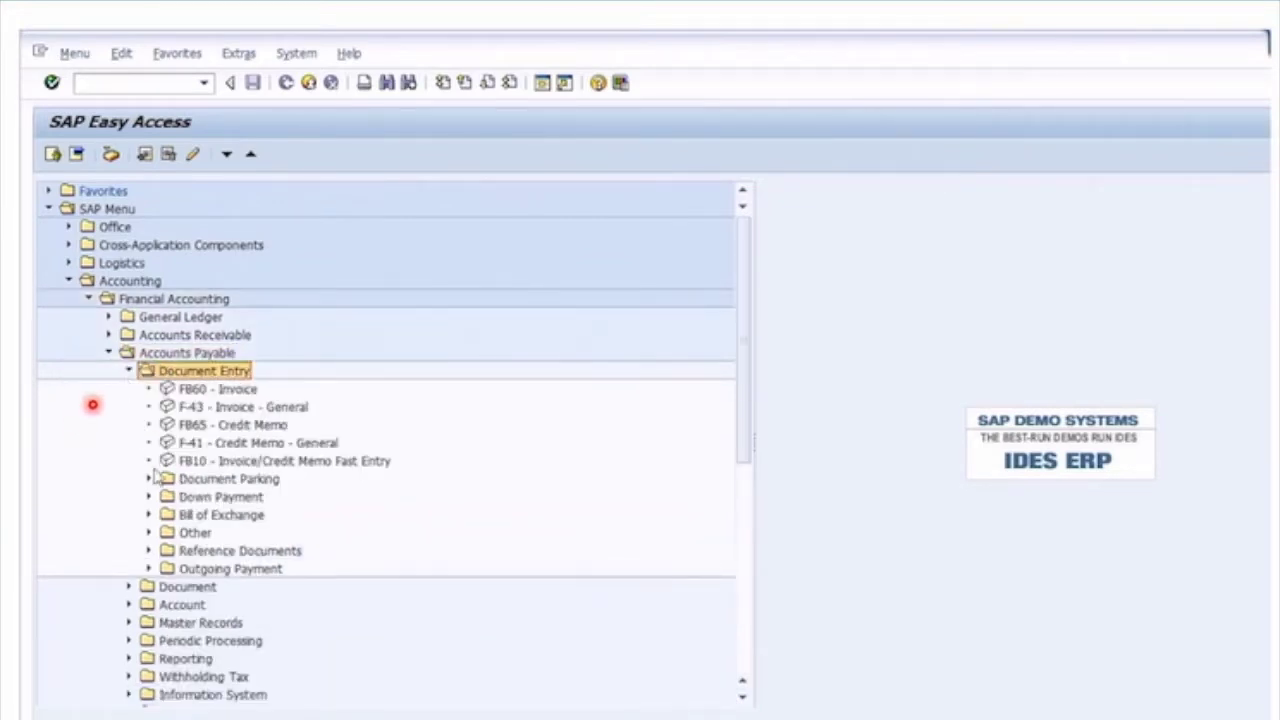
{"action": "left_click", "coordinate": [228, 568]}
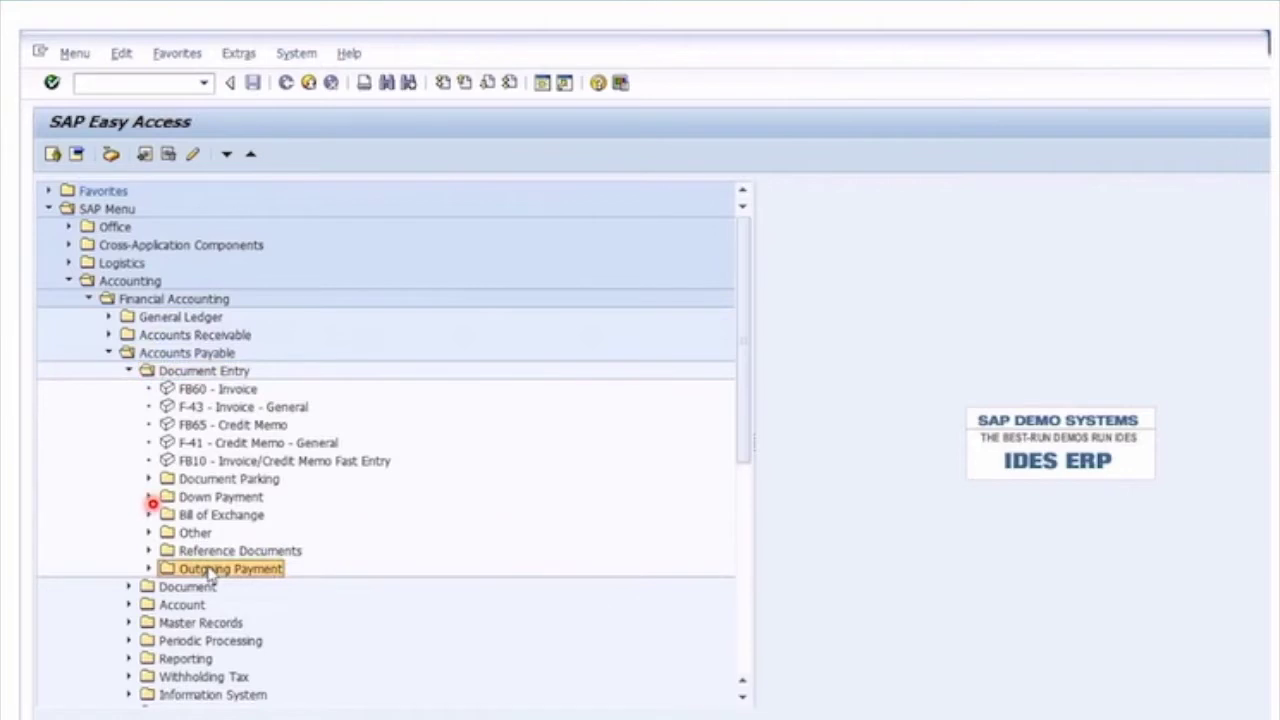
{"action": "left_click", "coordinate": [148, 568]}
{"action": "left_click", "coordinate": [226, 590]}
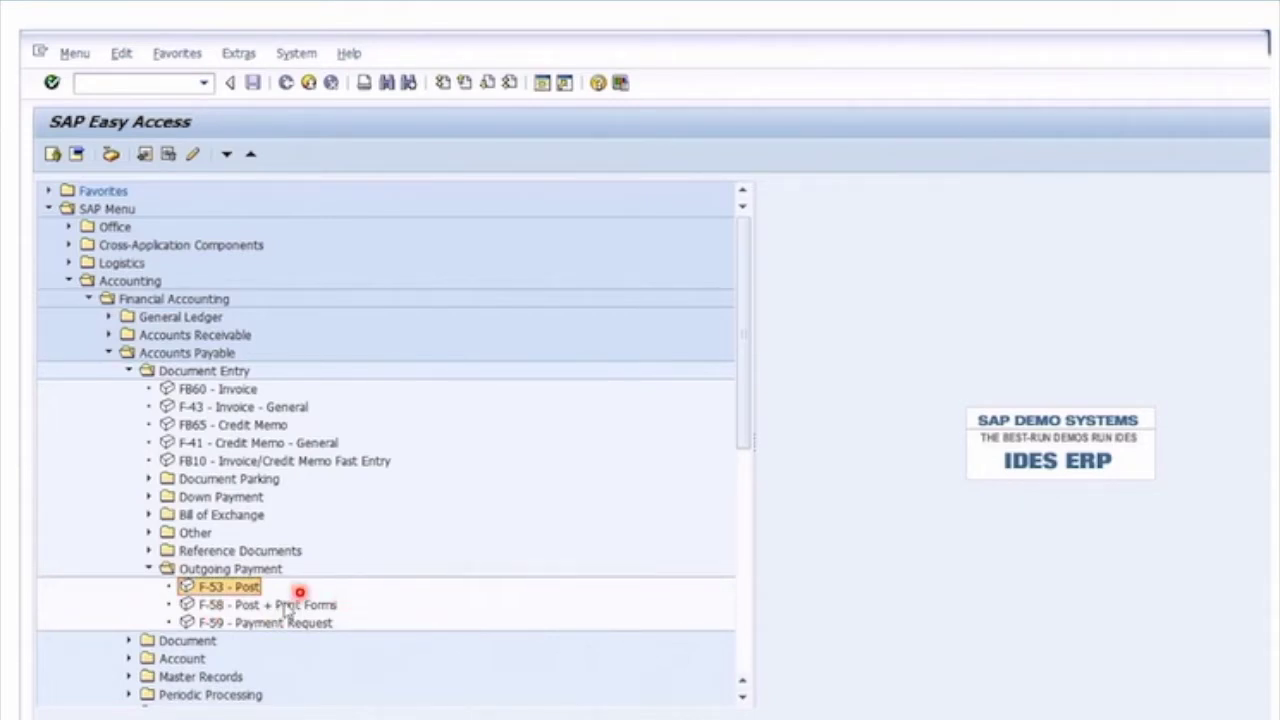
{"action": "double_click", "coordinate": [229, 593]}
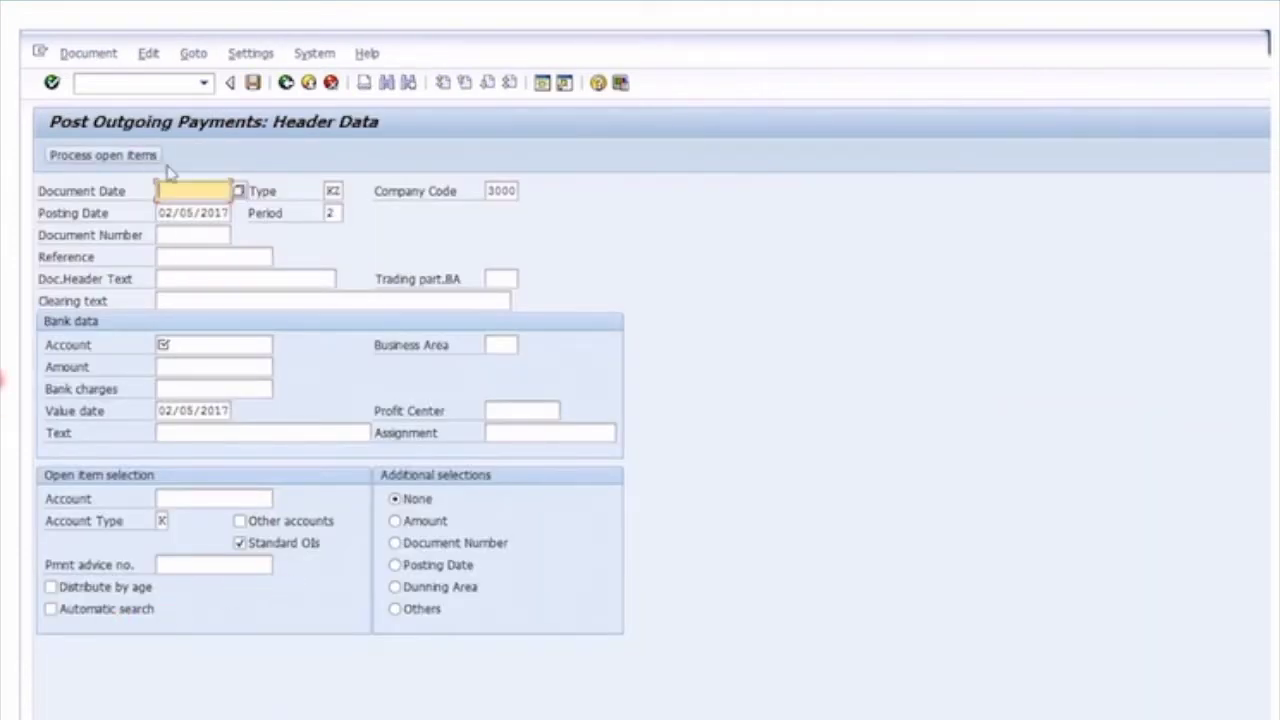
Enter 02/05/2017 as the payment's document date and check the posting date, document type and company code
{"action": "left_click", "coordinate": [190, 190]}
{"action": "left_click", "coordinate": [196, 210]}
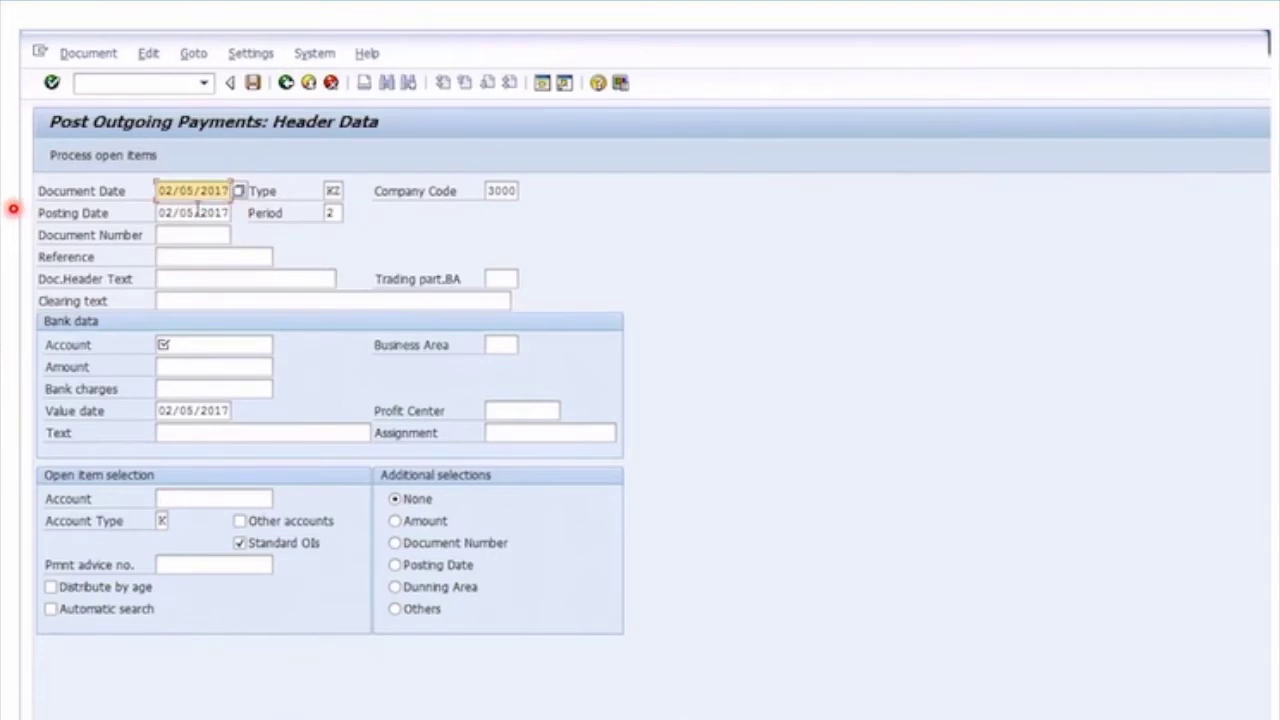
{"action": "left_click", "coordinate": [159, 212]}
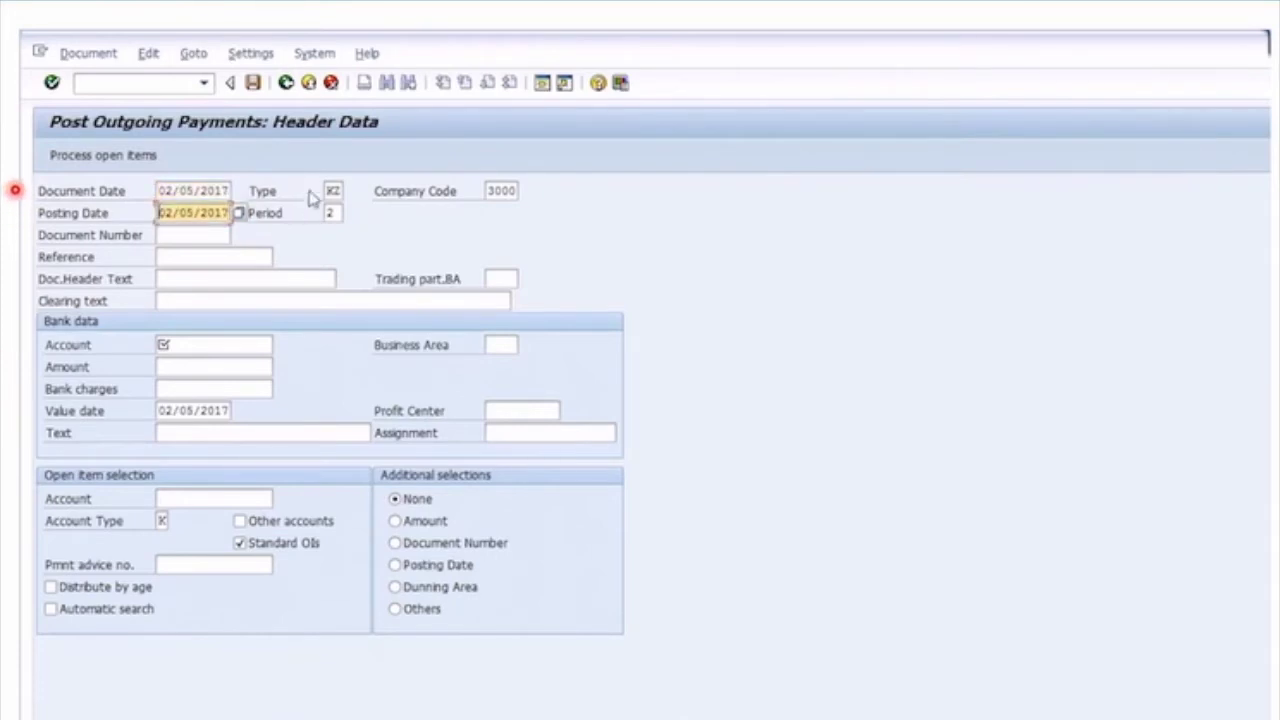
{"action": "left_click", "coordinate": [332, 190]}
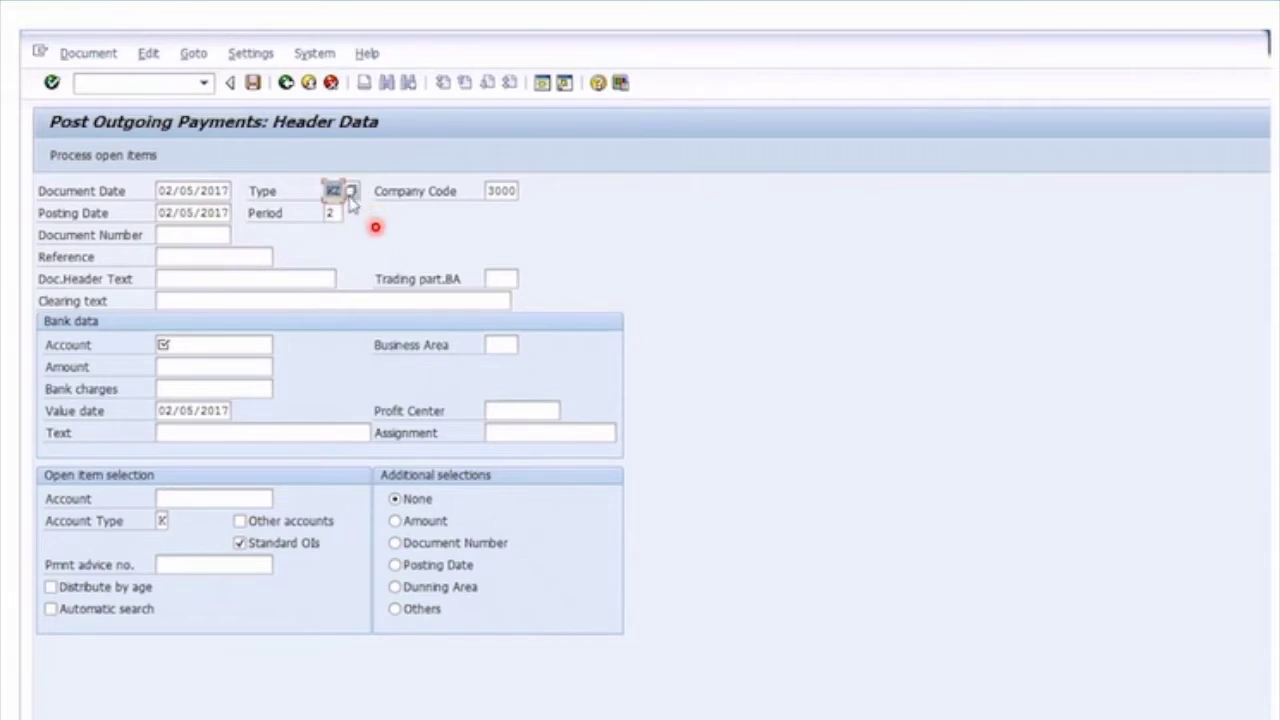
{"action": "left_click", "coordinate": [492, 190]}
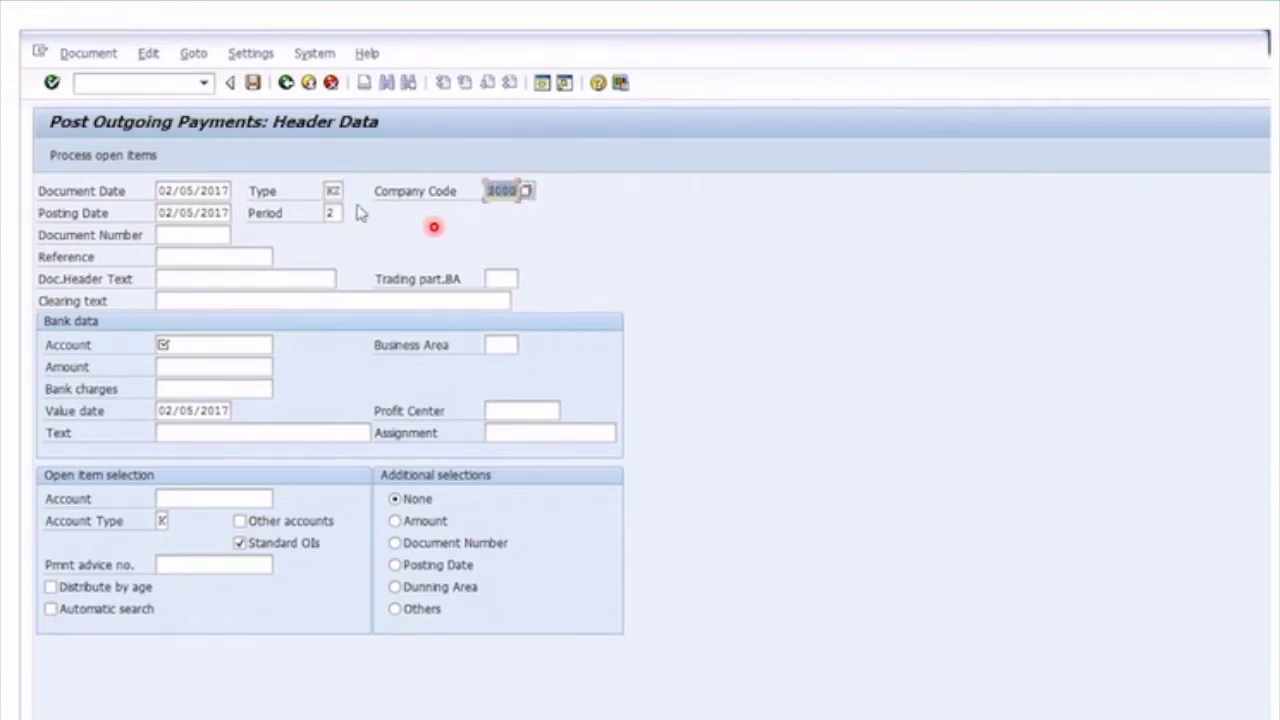
Enter the reference "Man Pay 001" and the document header text "cash batch 001" for the payment
{"action": "left_click", "coordinate": [221, 256]}
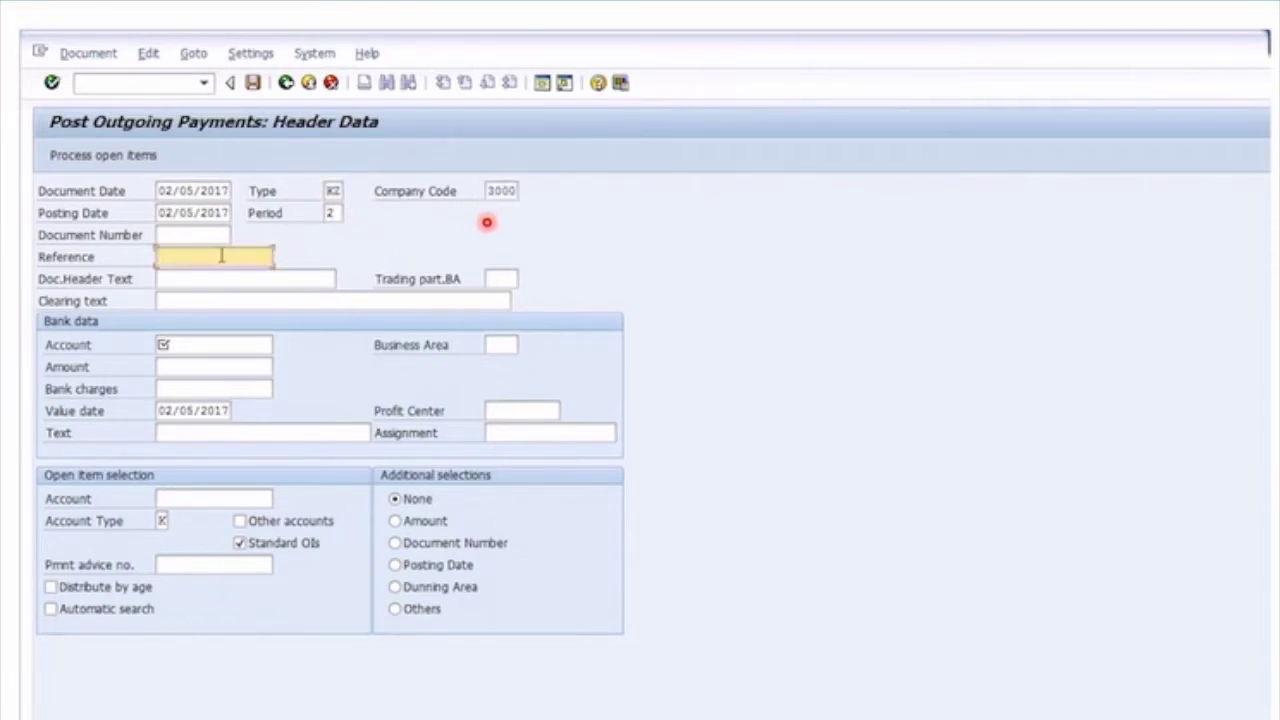
{"action": "left_click", "coordinate": [221, 256]}
{"action": "left_click", "coordinate": [219, 275]}
{"action": "left_click", "coordinate": [218, 277]}
{"action": "left_click", "coordinate": [218, 277]}
{"action": "left_click", "coordinate": [228, 292]}
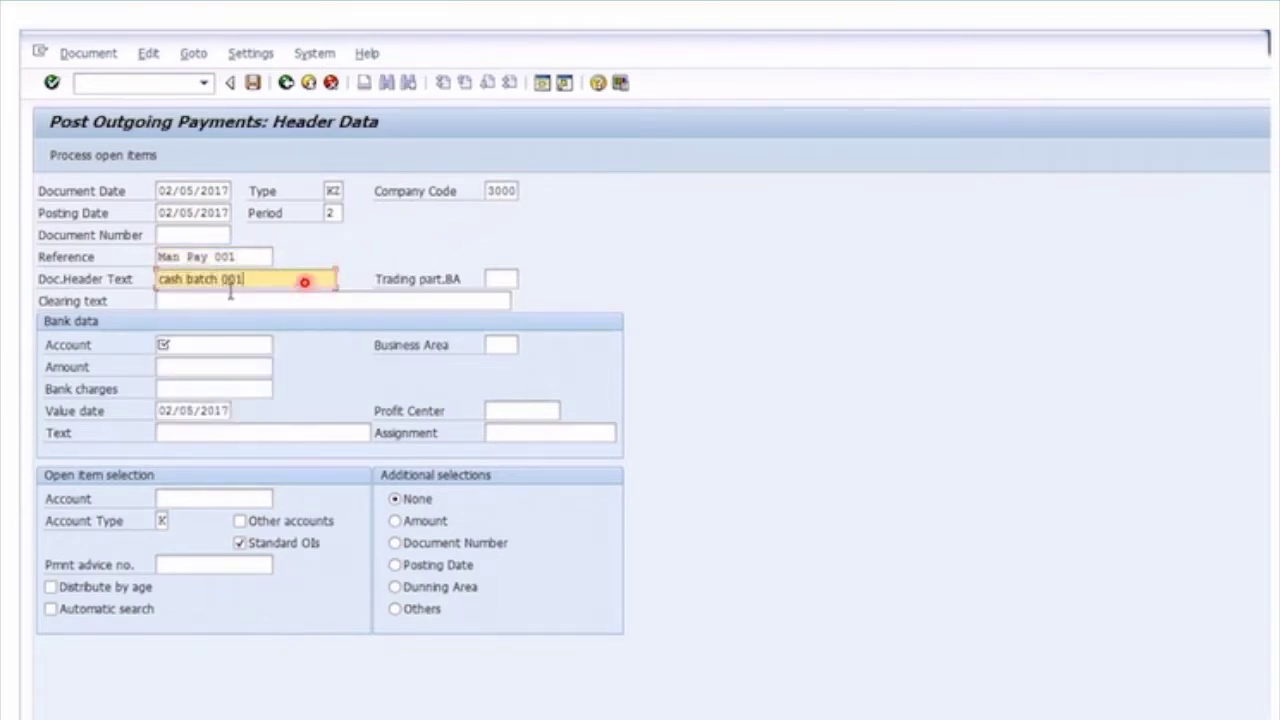
Fill in the bank account number in the bank data and set the payment amount to 10
{"action": "left_click", "coordinate": [207, 344]}
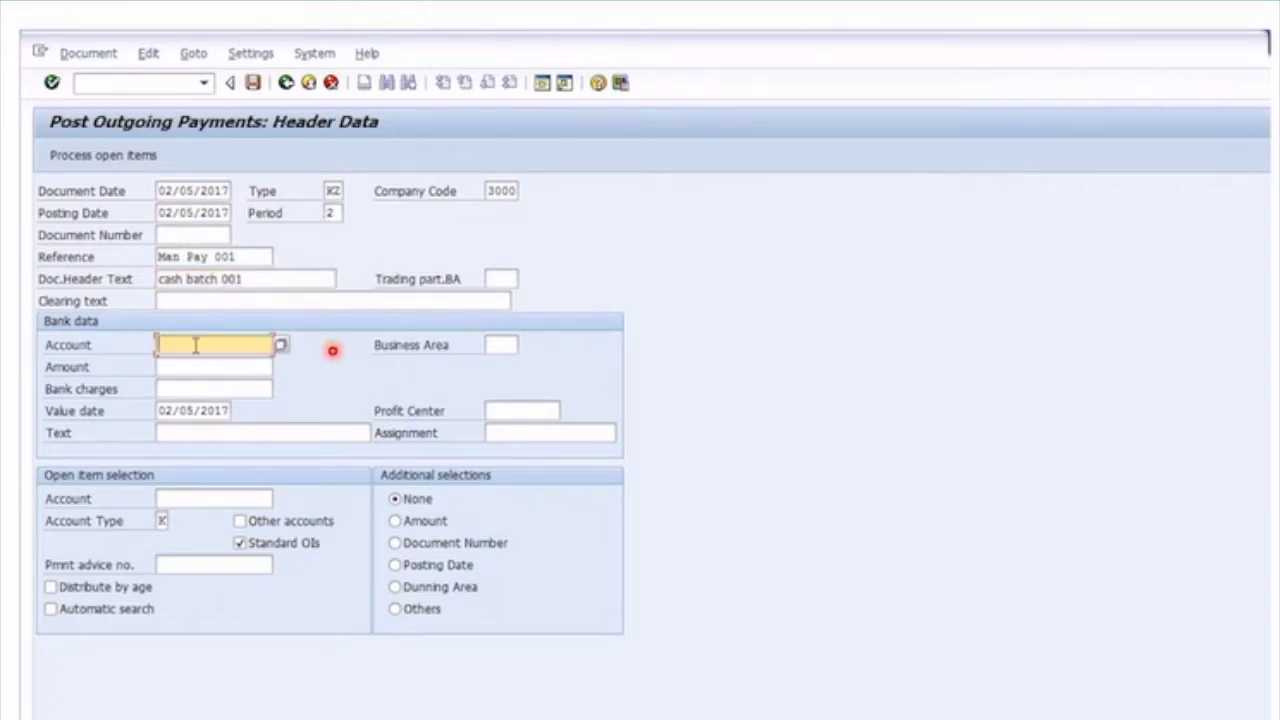
{"action": "type", "text": "113130"}
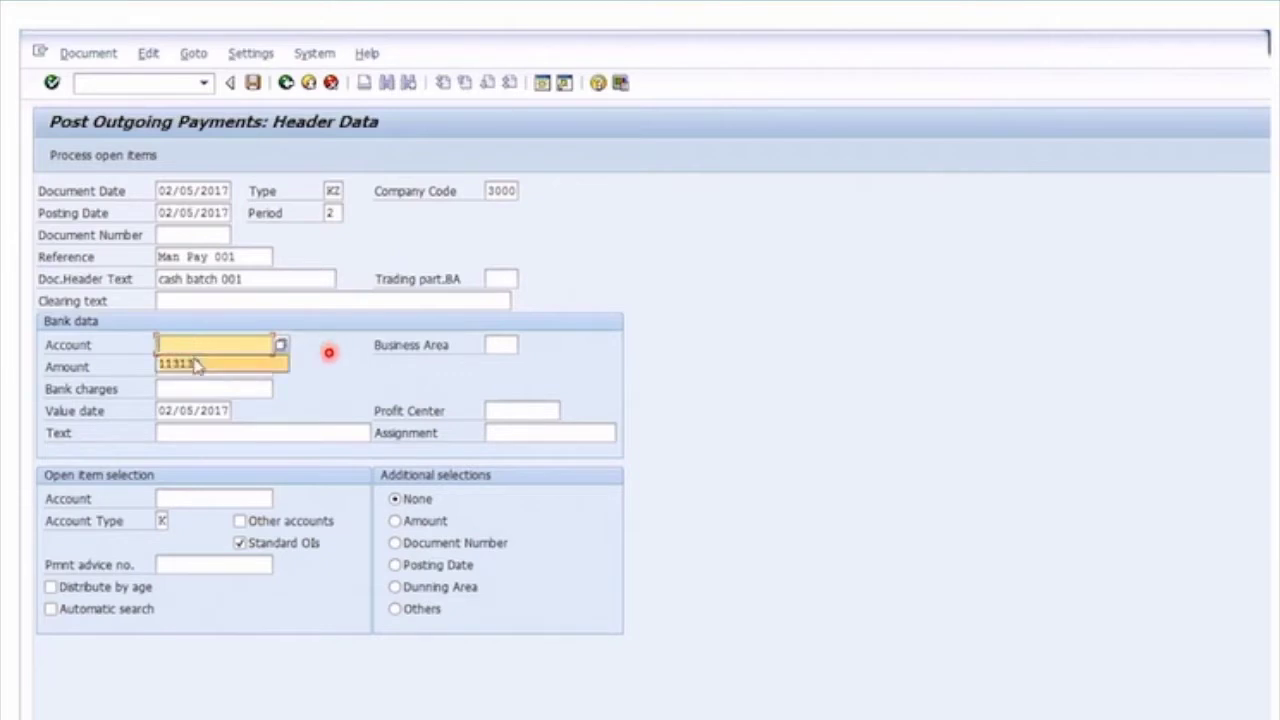
{"action": "left_click", "coordinate": [198, 364]}
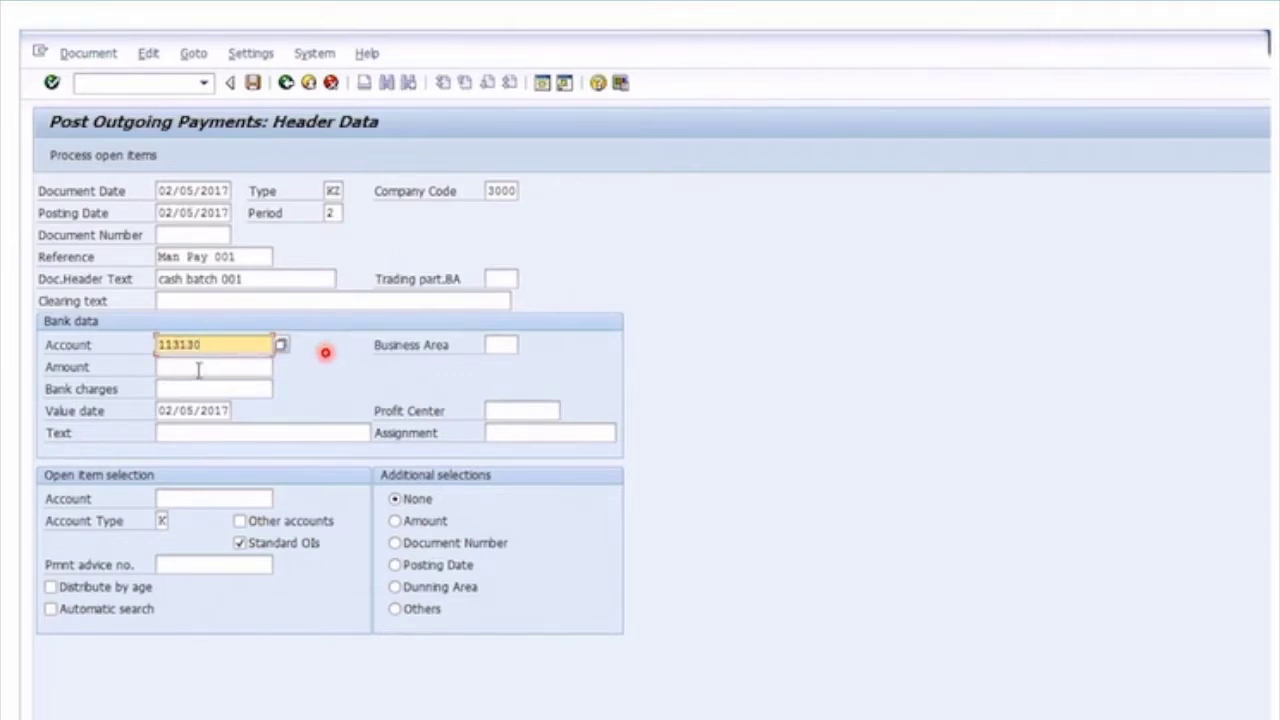
{"action": "left_click", "coordinate": [201, 367]}
{"action": "type", "text": "10"}
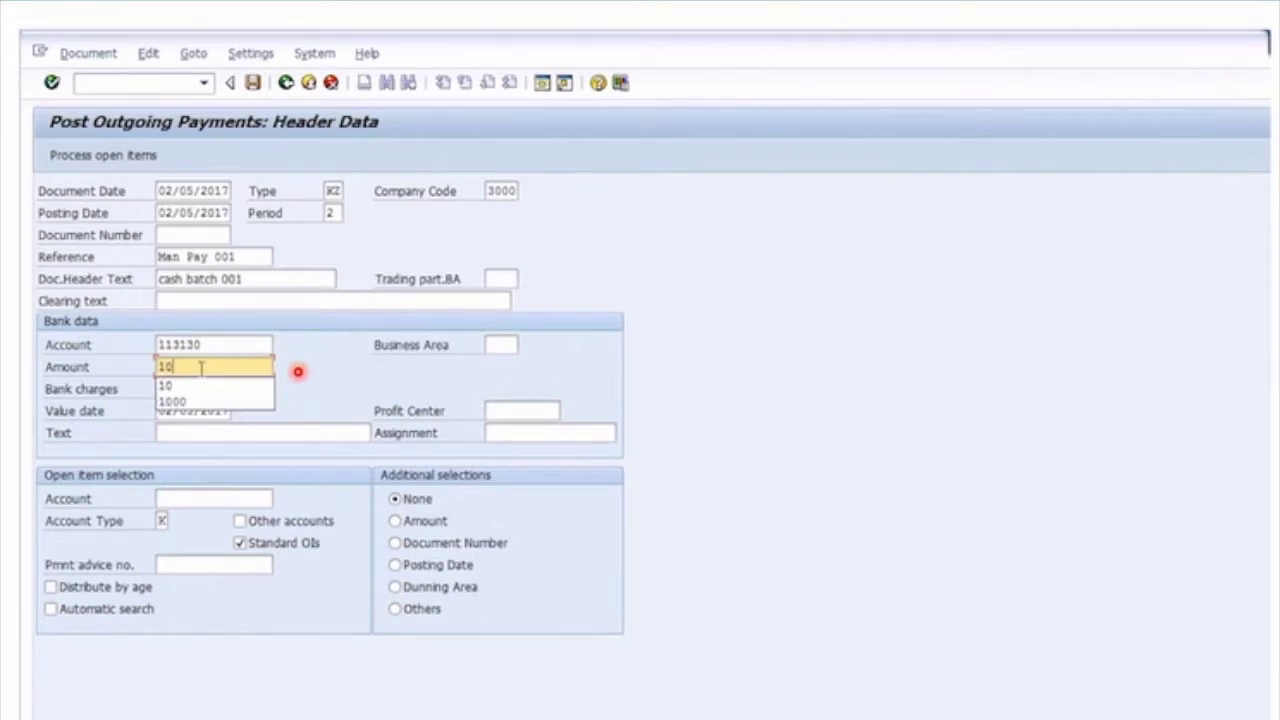
{"action": "left_click", "coordinate": [204, 364]}
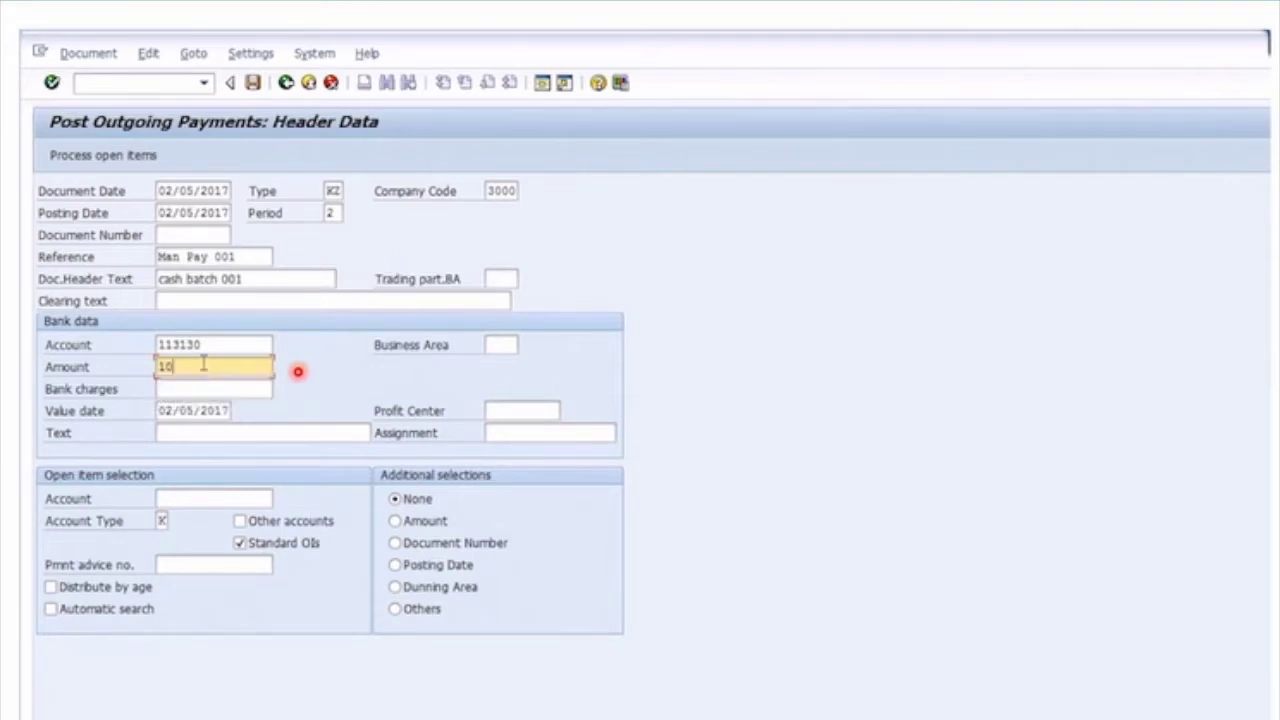
{"action": "left_click", "coordinate": [163, 389]}
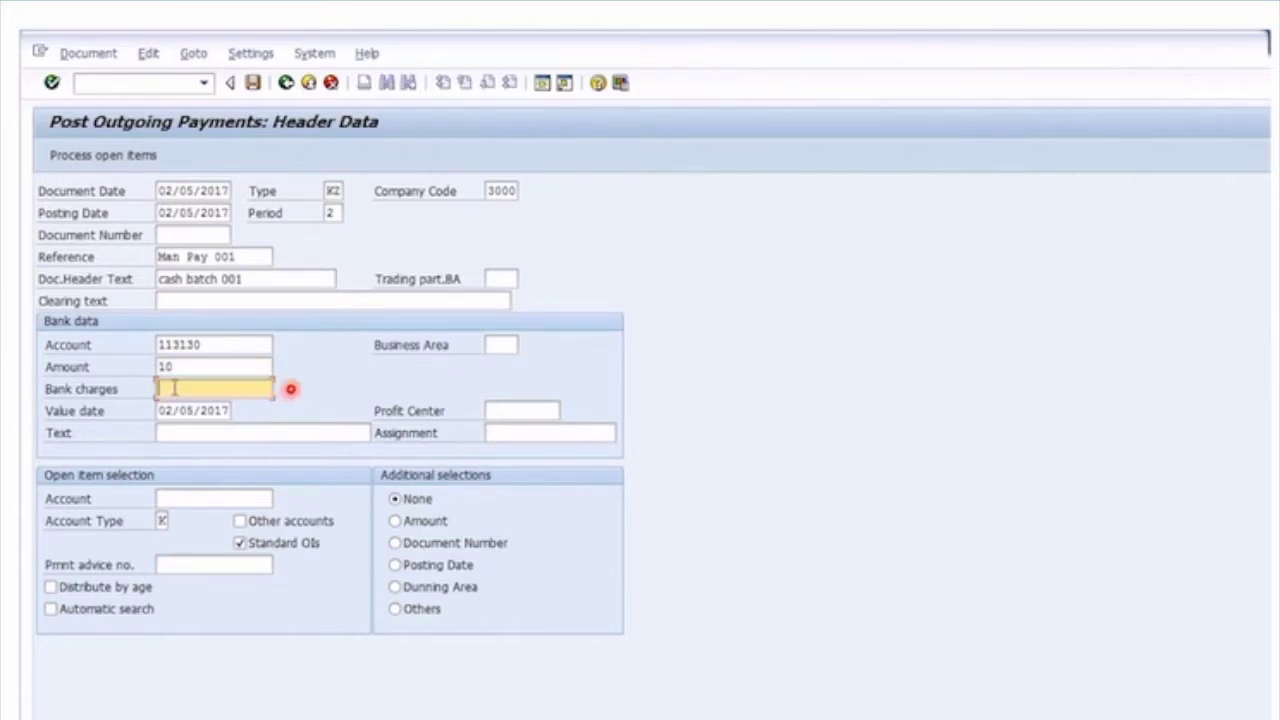
Review the payment's value date, document type, company code and bank account in the header data
{"action": "key", "text": "Tab"}
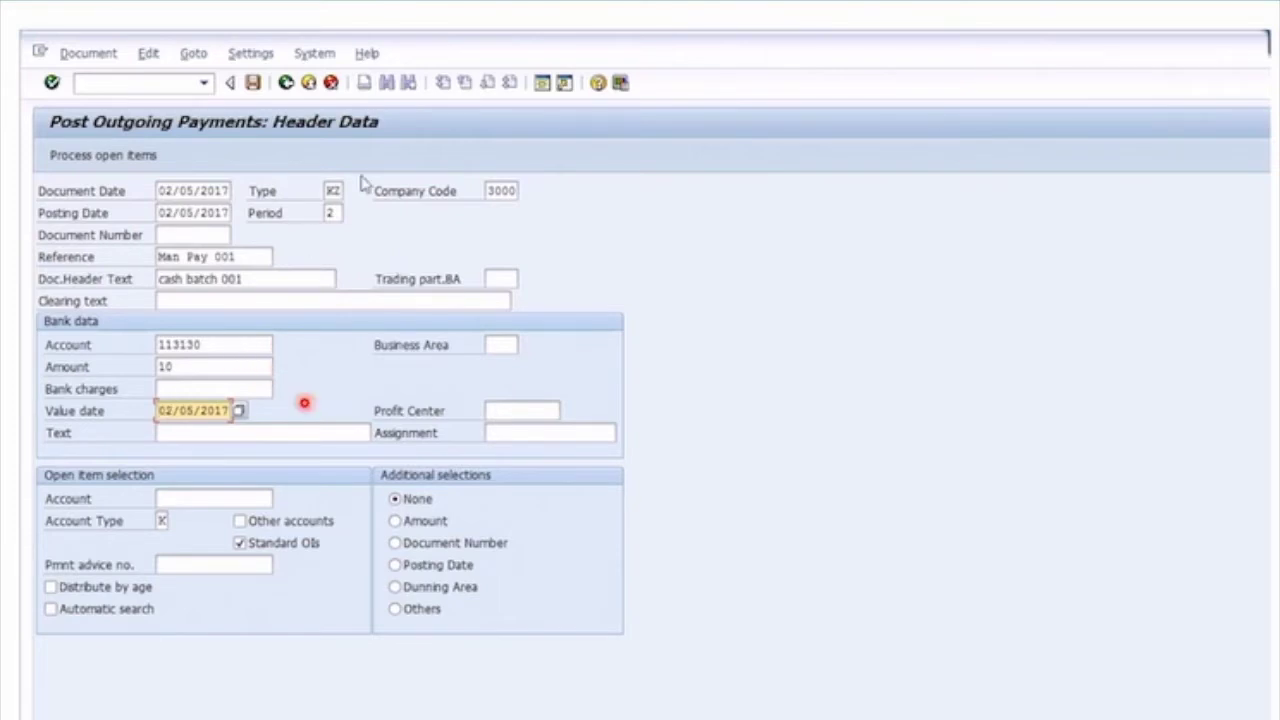
{"action": "key", "text": "Return"}
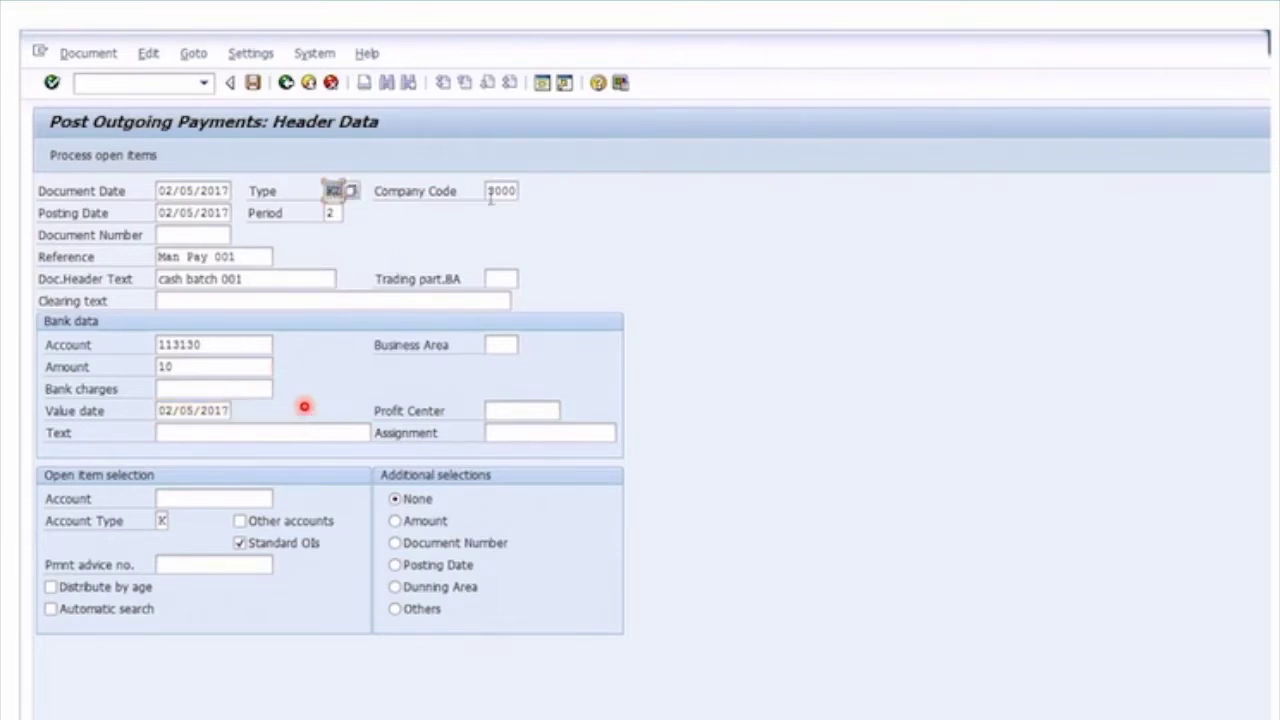
{"action": "key", "text": "Tab"}
{"action": "key", "text": "Return"}
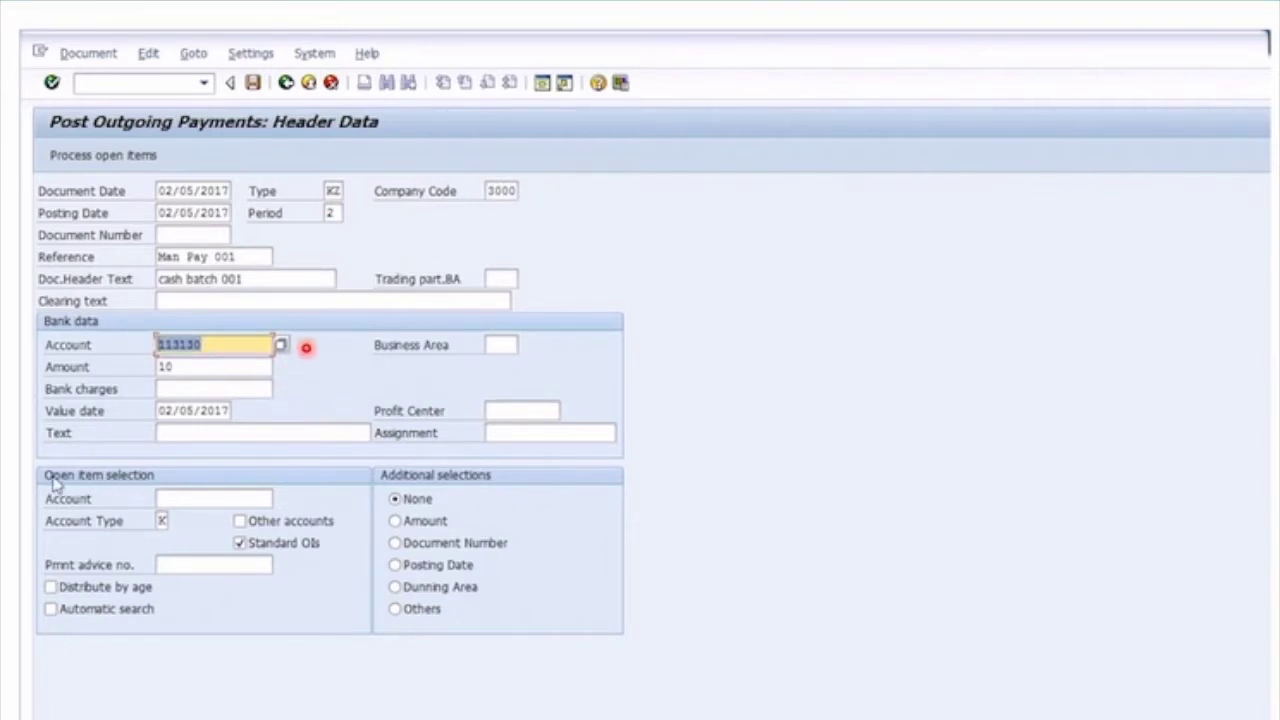
{"action": "key", "text": "Return"}
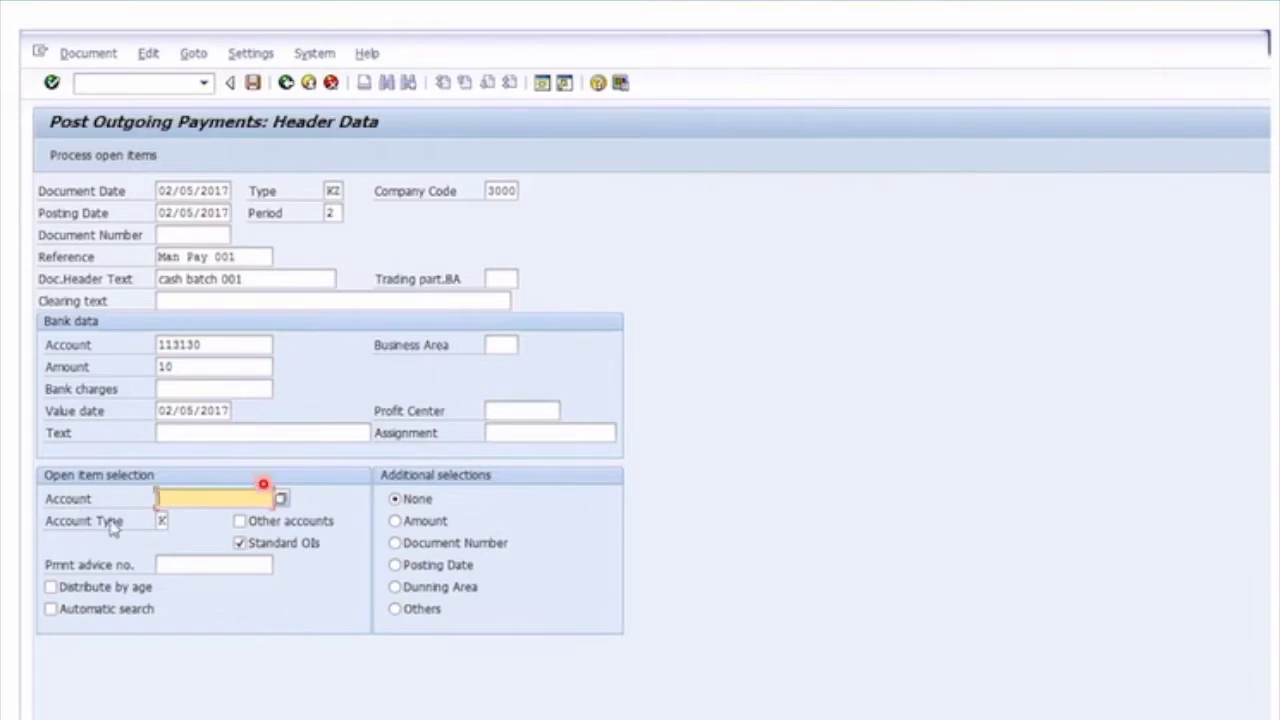
Look up the possible account types and choose K (Vendors) for the open item selection
{"action": "left_click", "coordinate": [164, 521]}
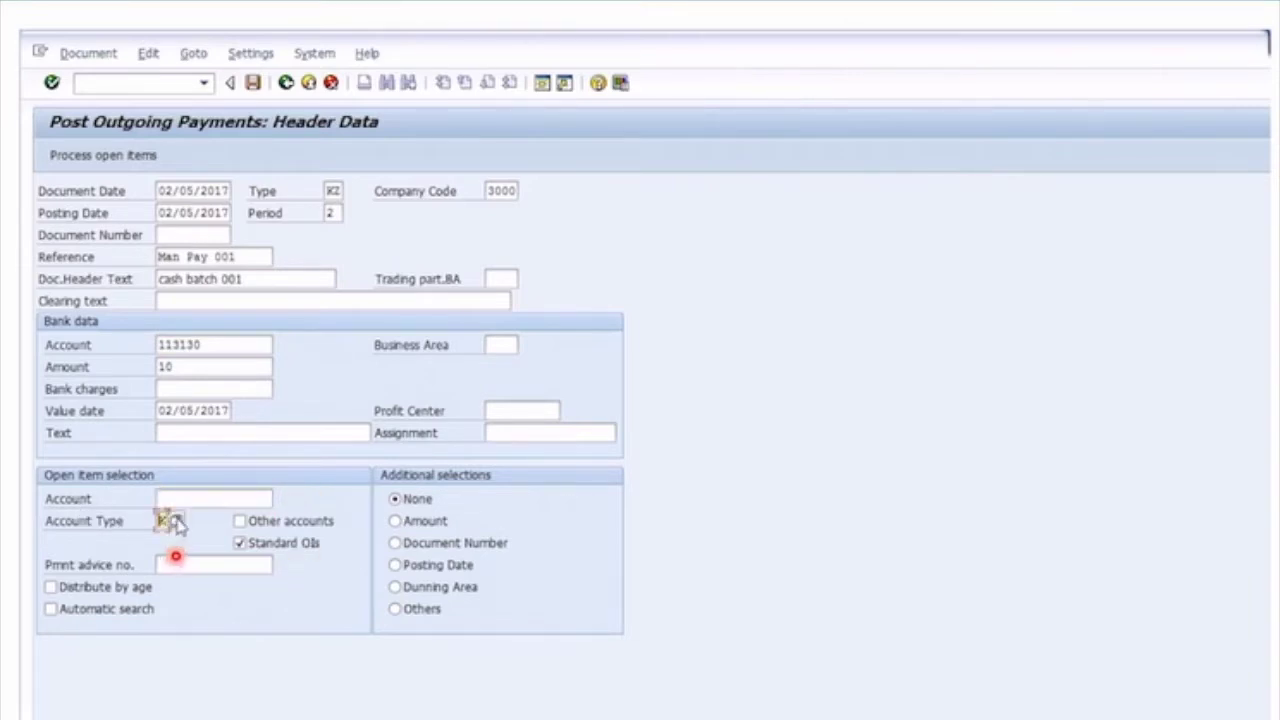
{"action": "left_click", "coordinate": [177, 521]}
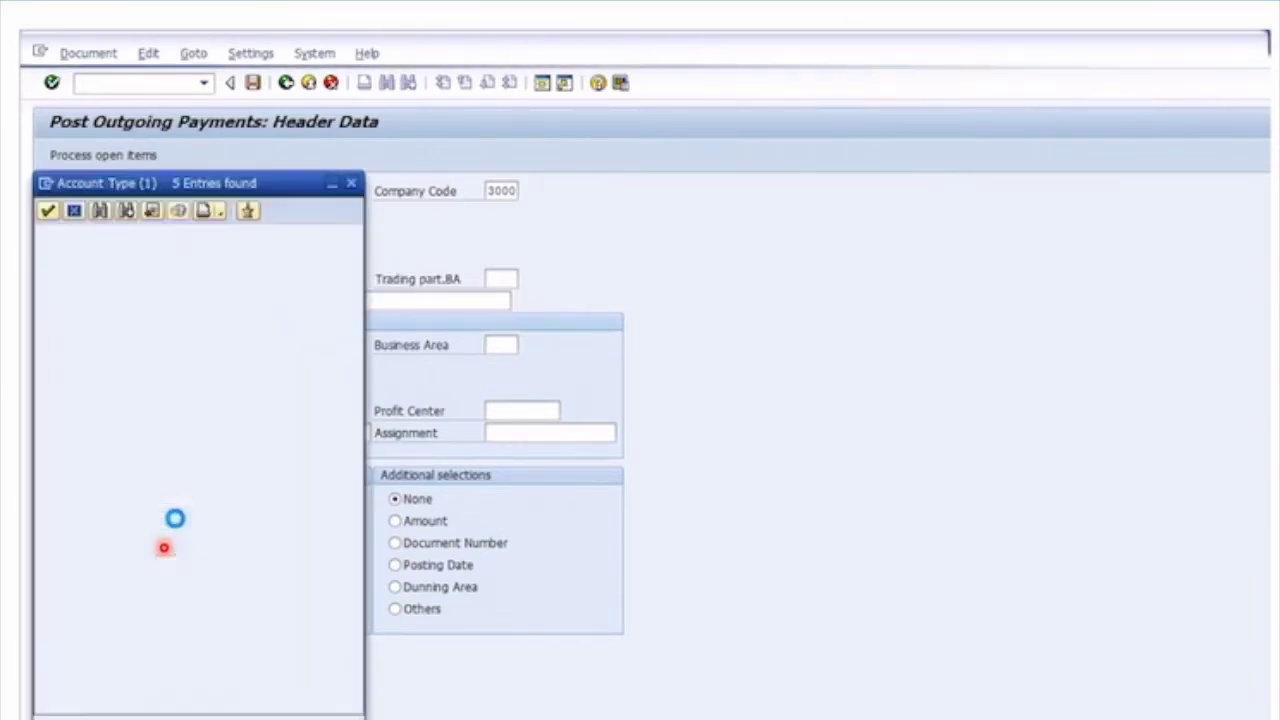
{"action": "left_click_drag", "start_coordinate": [155, 183], "coordinate": [384, 458]}
{"action": "left_click", "coordinate": [352, 568]}
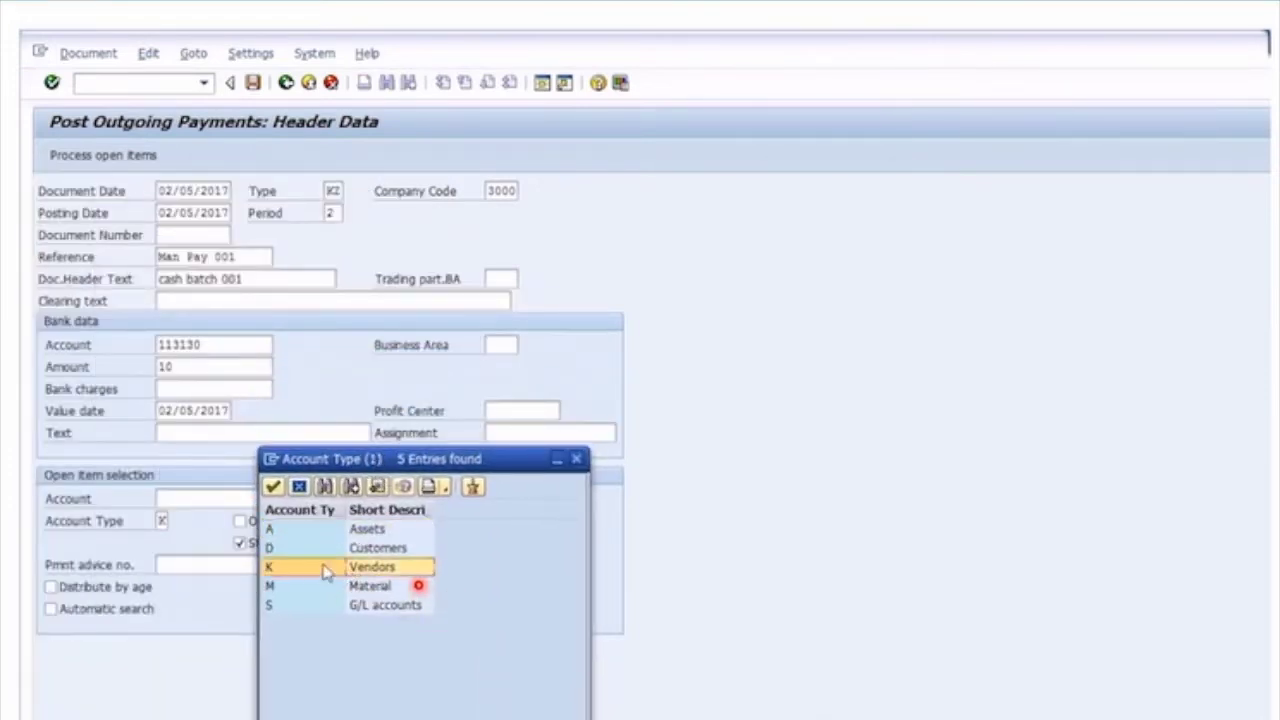
{"action": "left_click_drag", "start_coordinate": [348, 459], "coordinate": [319, 448]}
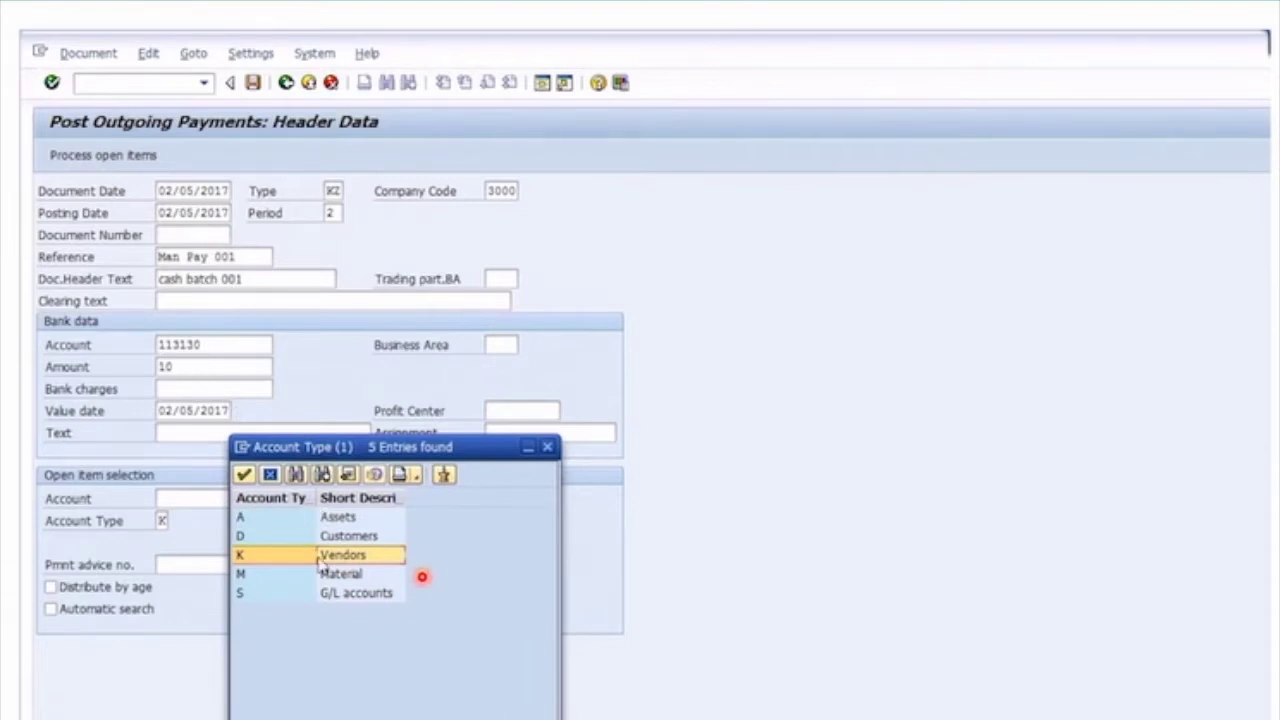
{"action": "left_click", "coordinate": [268, 554]}
Enter the vendor's account number with Standard OIs selected and process the vendor's open items
{"action": "left_click", "coordinate": [207, 497]}
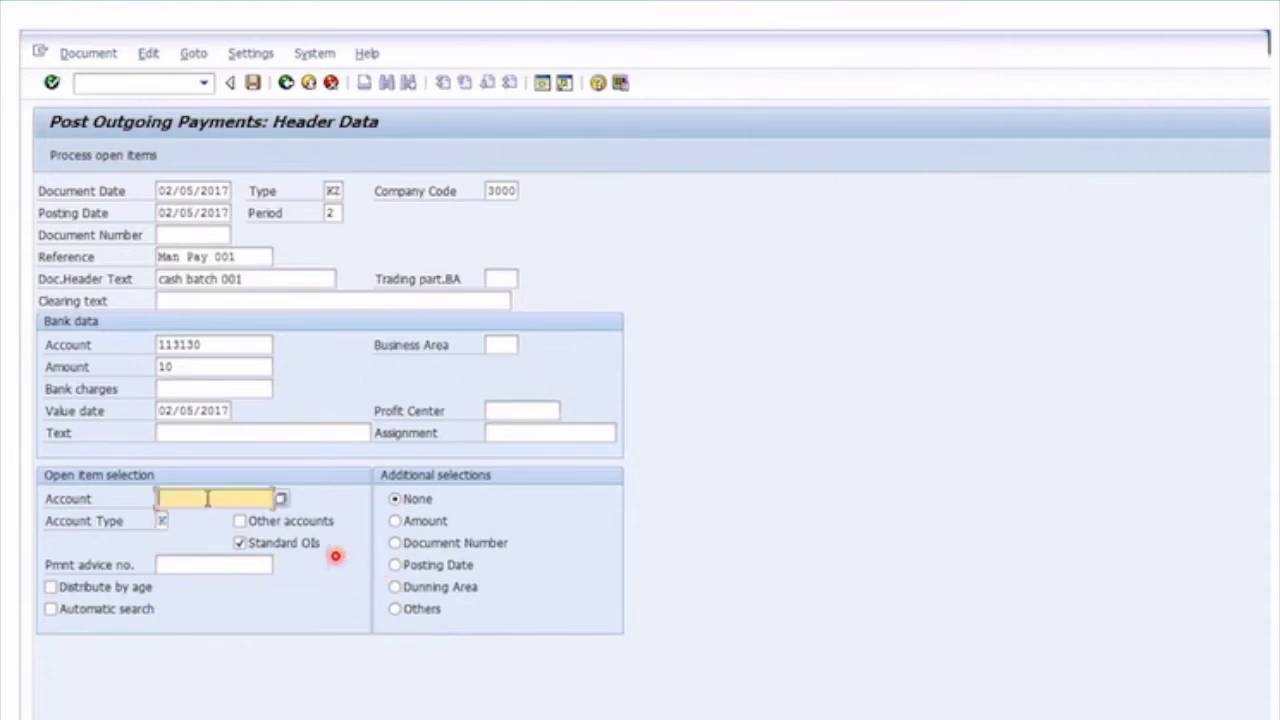
{"action": "left_click", "coordinate": [210, 497]}
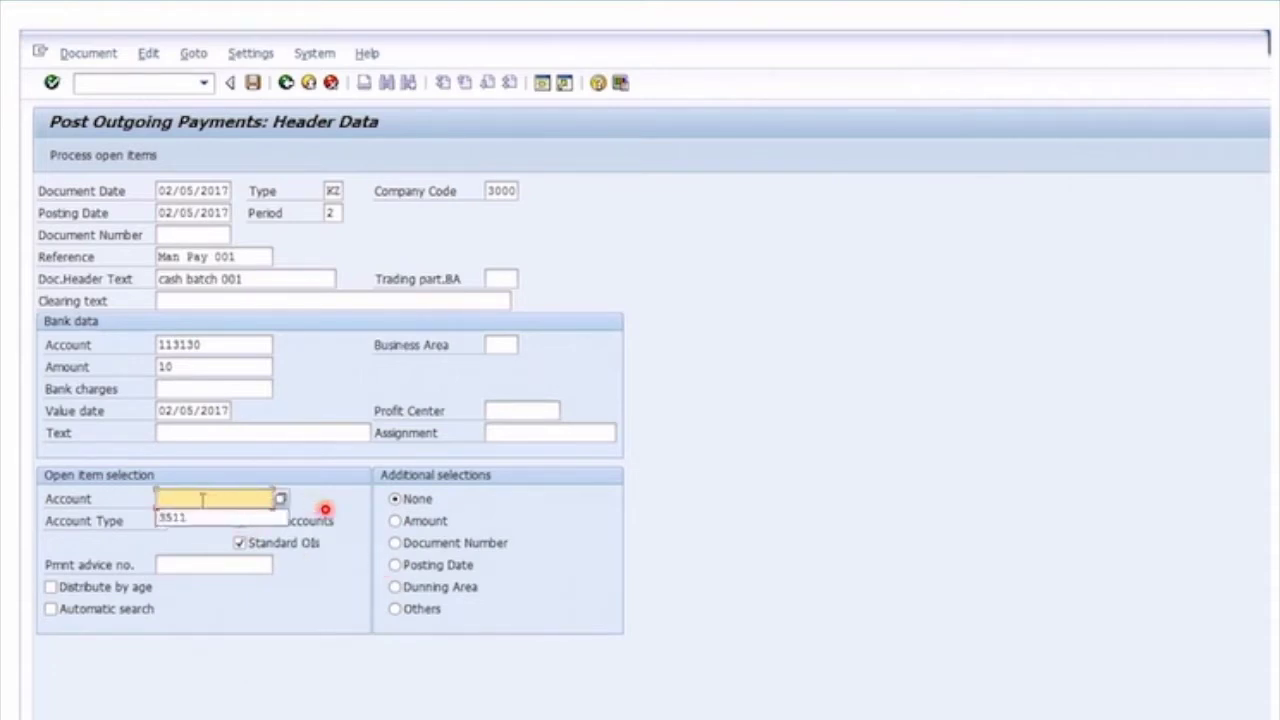
{"action": "left_click", "coordinate": [202, 520]}
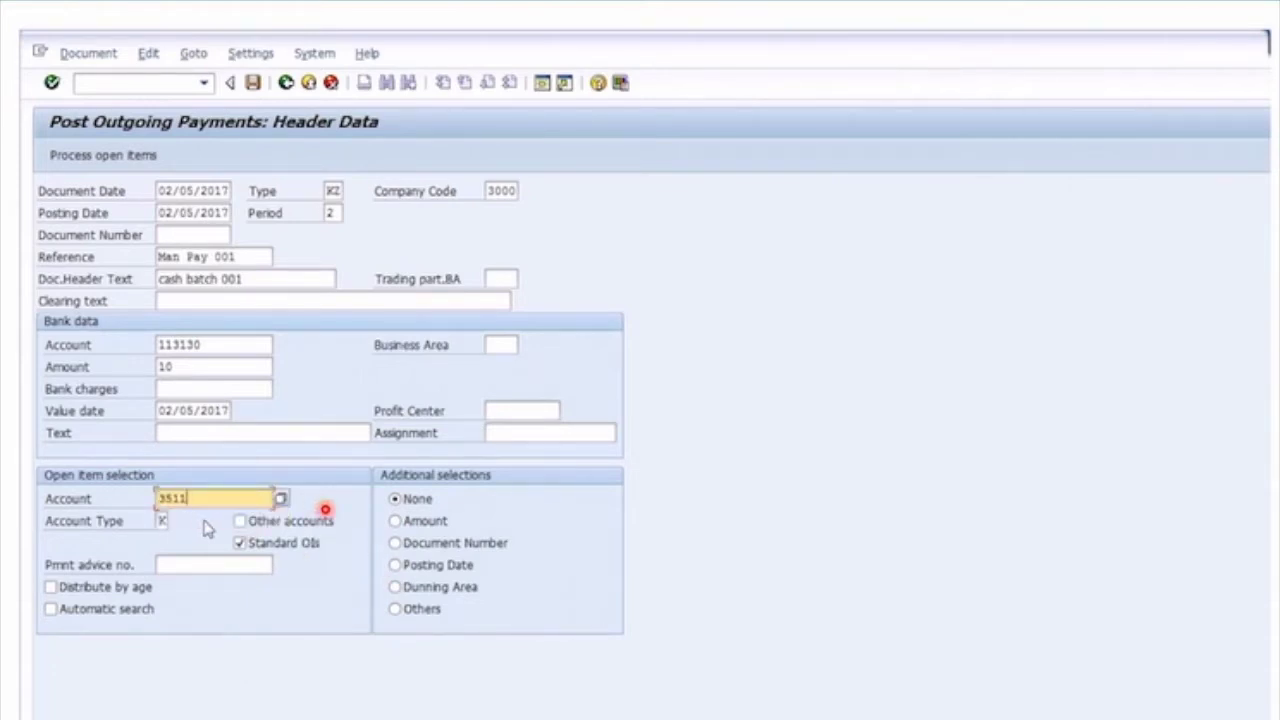
{"action": "left_click", "coordinate": [241, 543]}
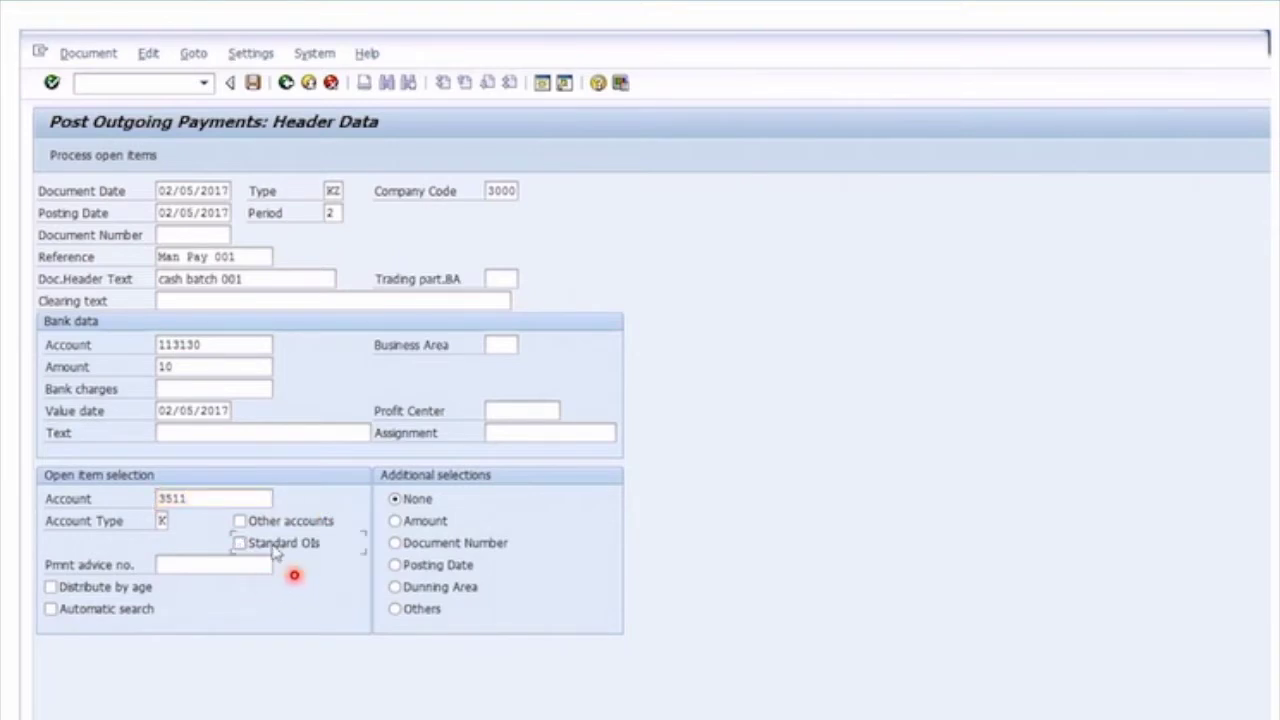
{"action": "left_click", "coordinate": [272, 548]}
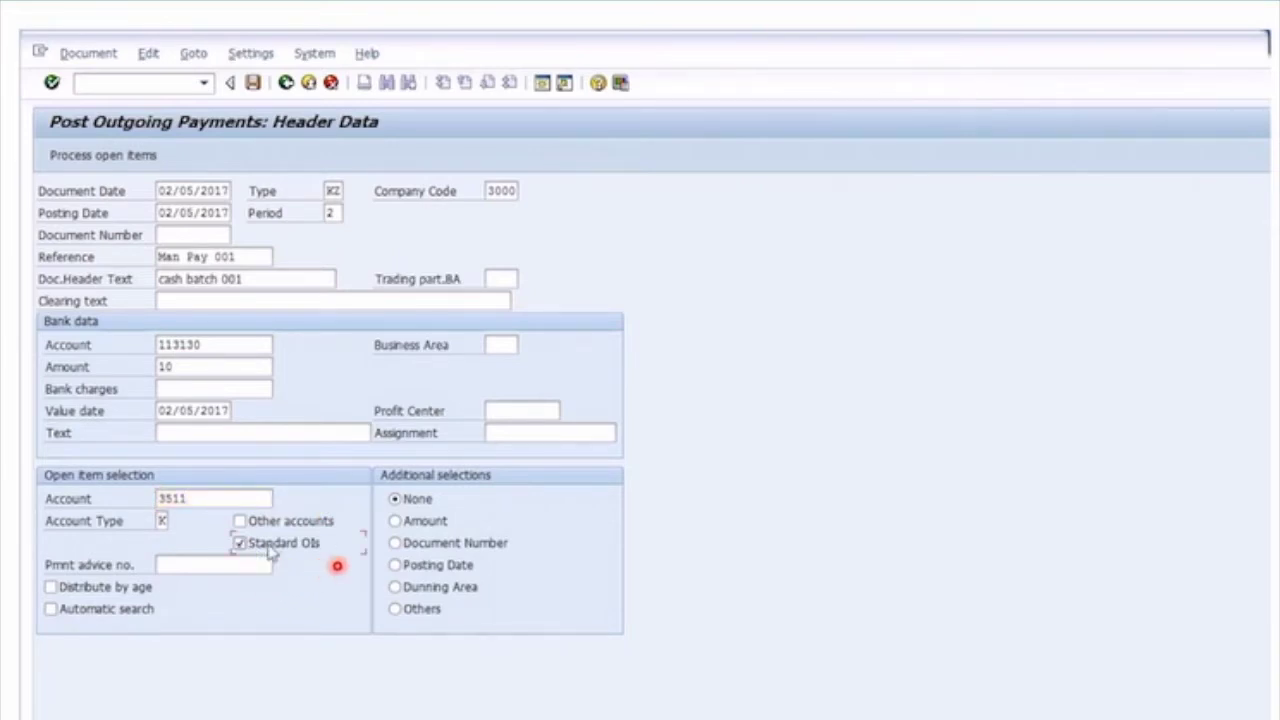
{"action": "left_click", "coordinate": [125, 160]}
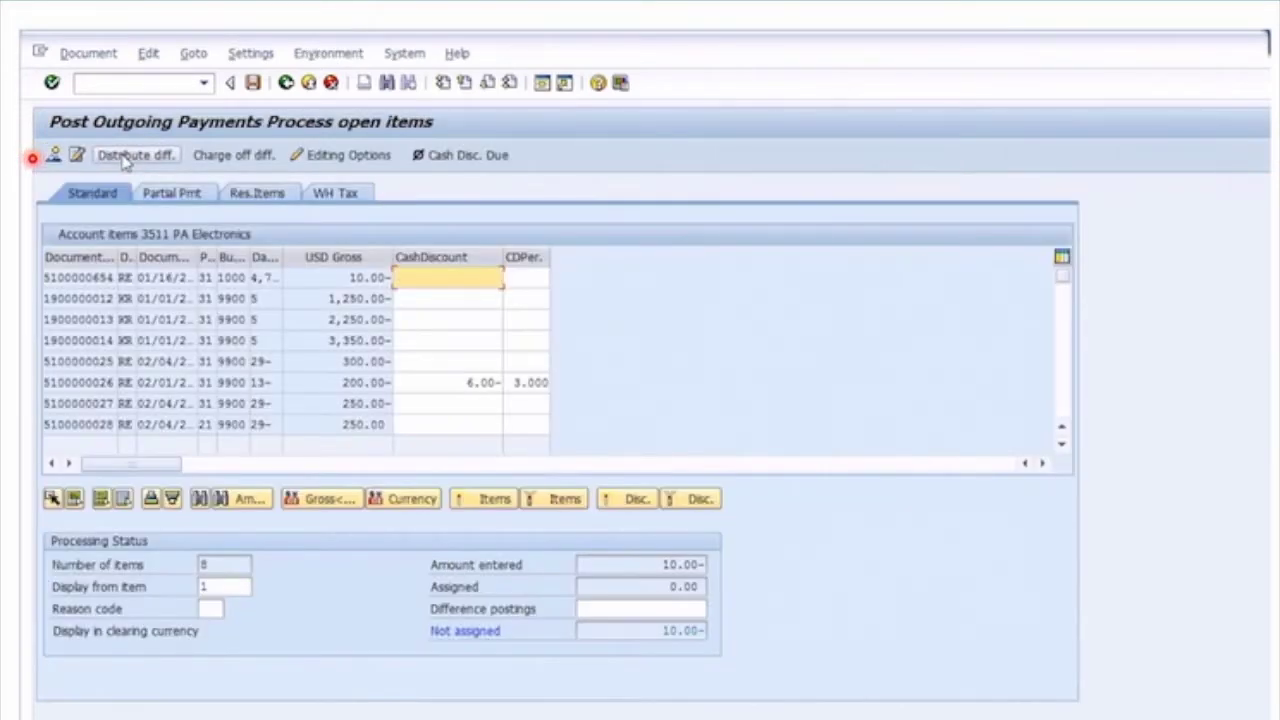
Widen the document number column, match the 10.00 USD open item with the vendor line item display, and check the entered, assigned and unassigned amounts
{"action": "left_click_drag", "start_coordinate": [140, 257], "coordinate": [162, 257]}
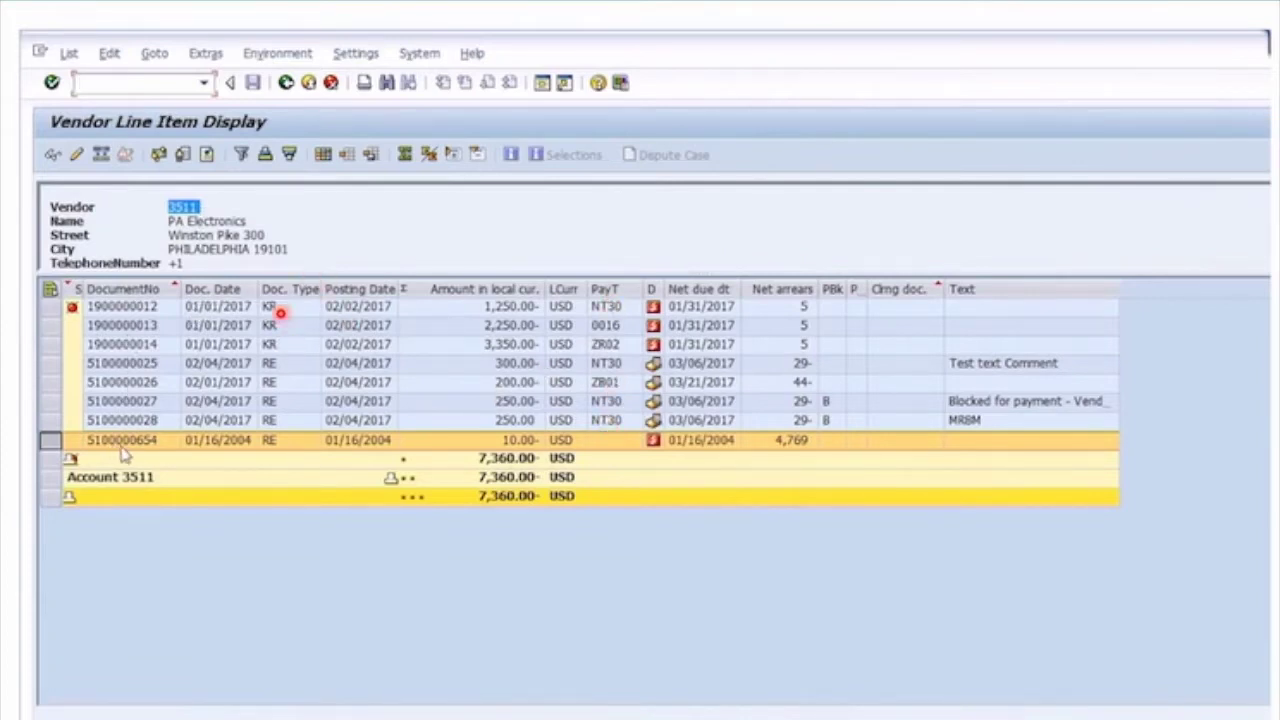
{"action": "key", "text": "F3"}
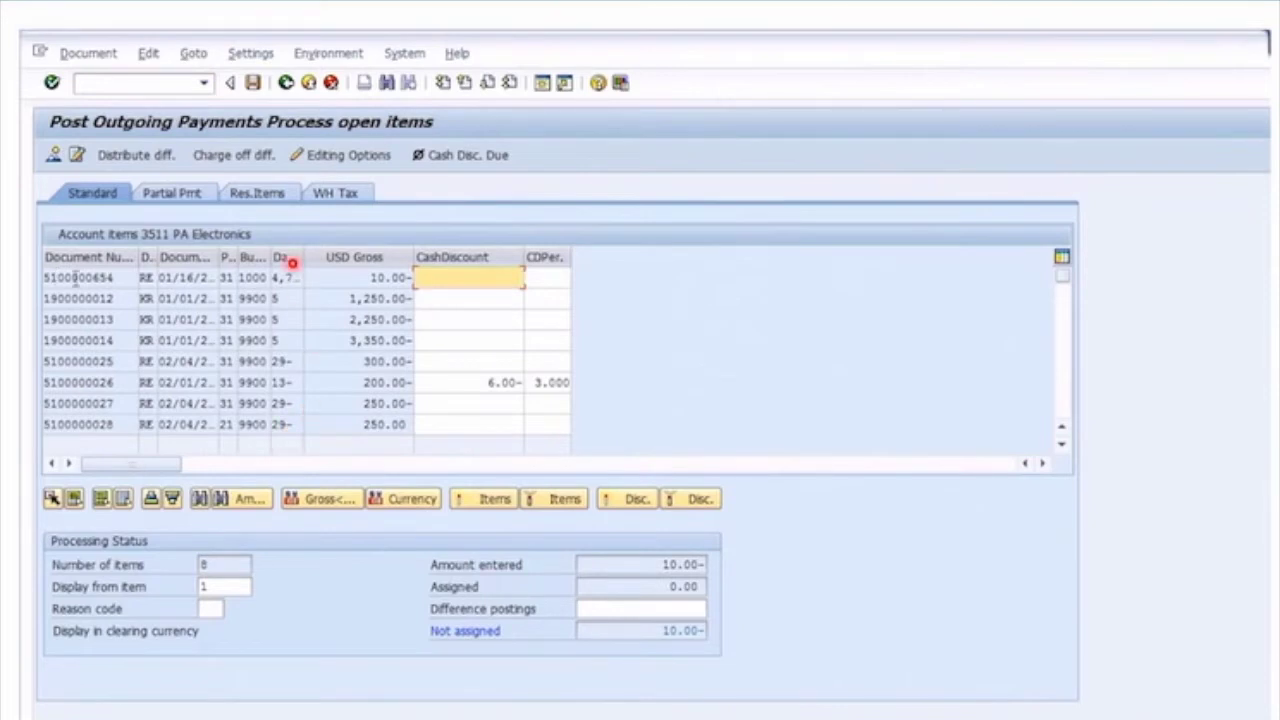
{"action": "left_click_drag", "start_coordinate": [373, 283], "coordinate": [423, 284]}
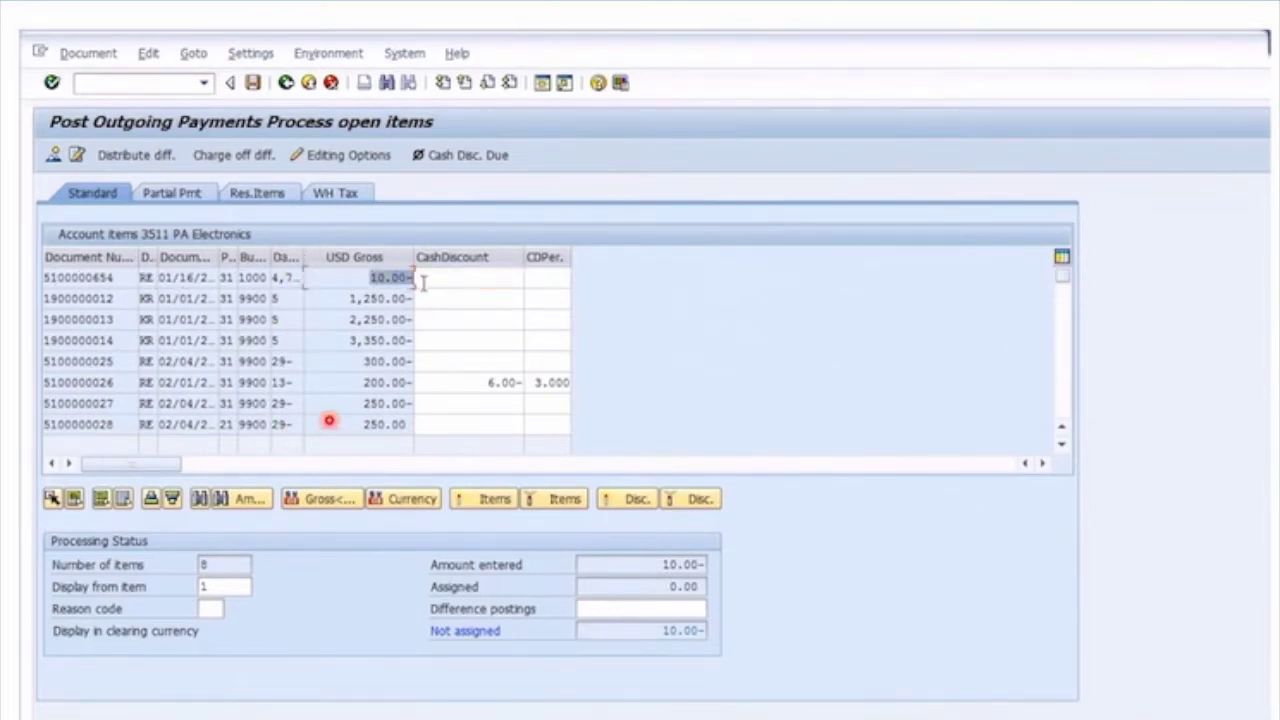
{"action": "left_click", "coordinate": [477, 278]}
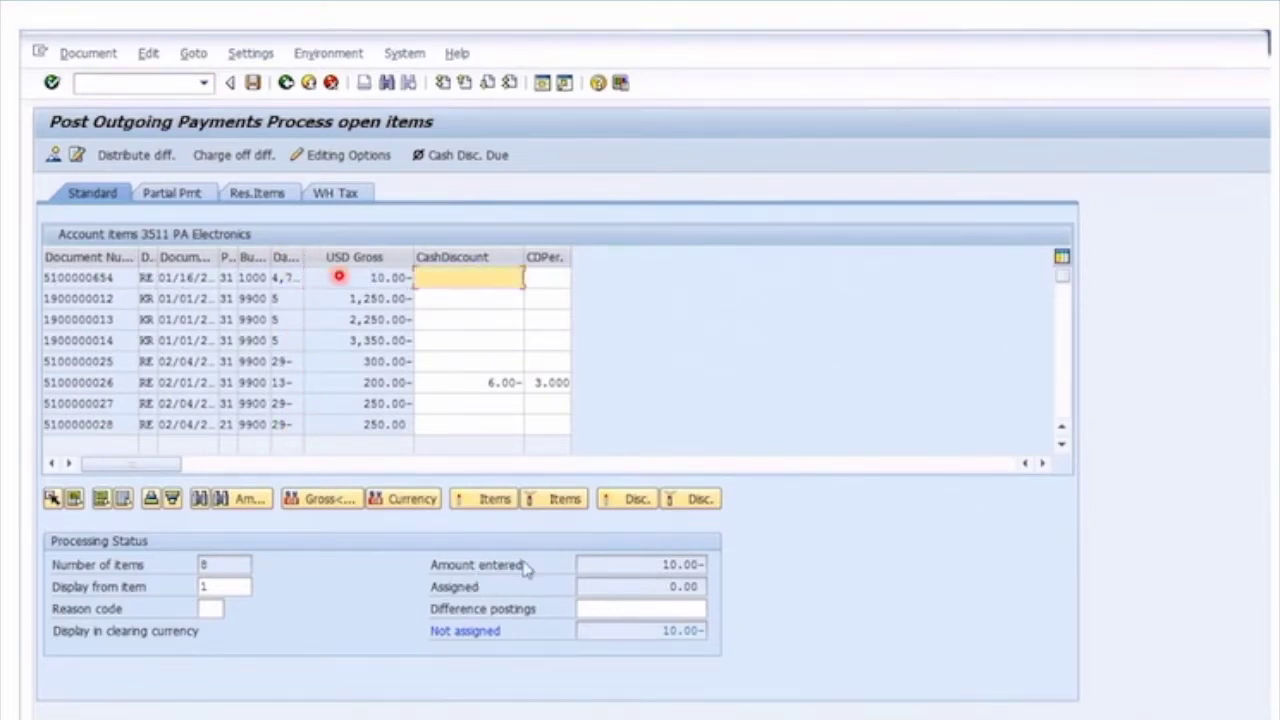
{"action": "left_click_drag", "start_coordinate": [651, 564], "coordinate": [729, 562]}
{"action": "left_click", "coordinate": [678, 585]}
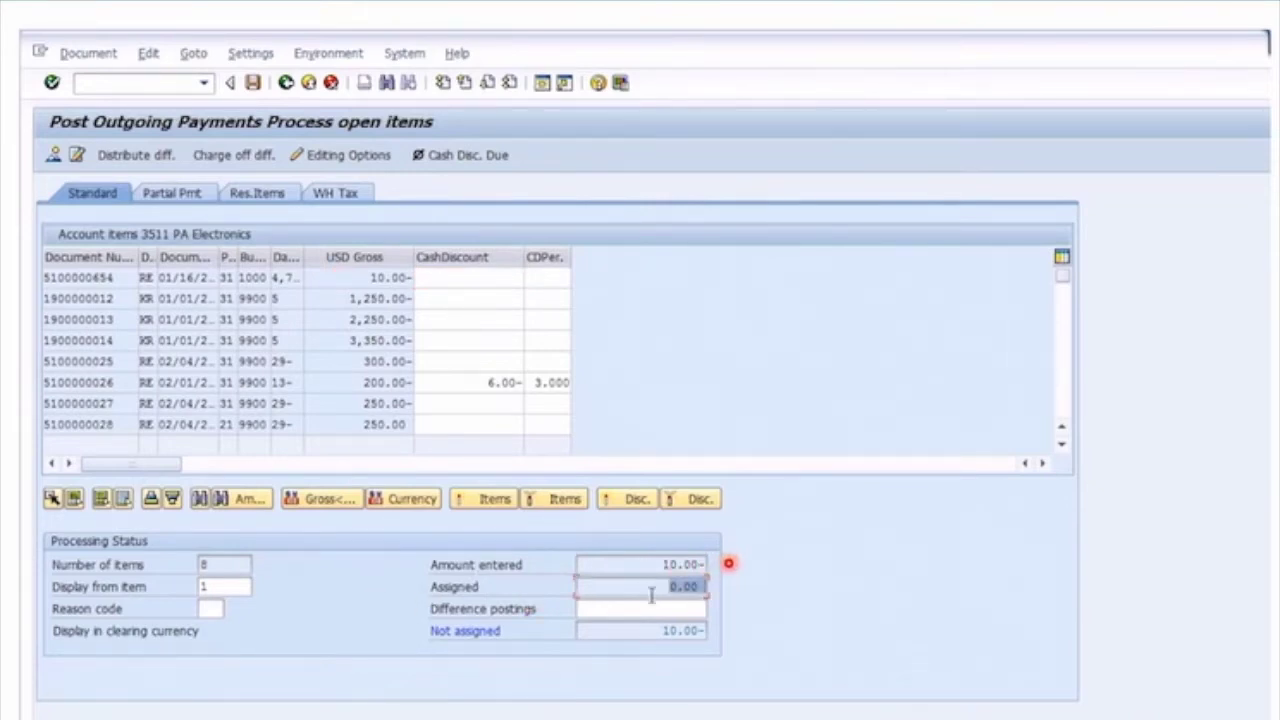
{"action": "left_click_drag", "start_coordinate": [651, 631], "coordinate": [705, 633]}
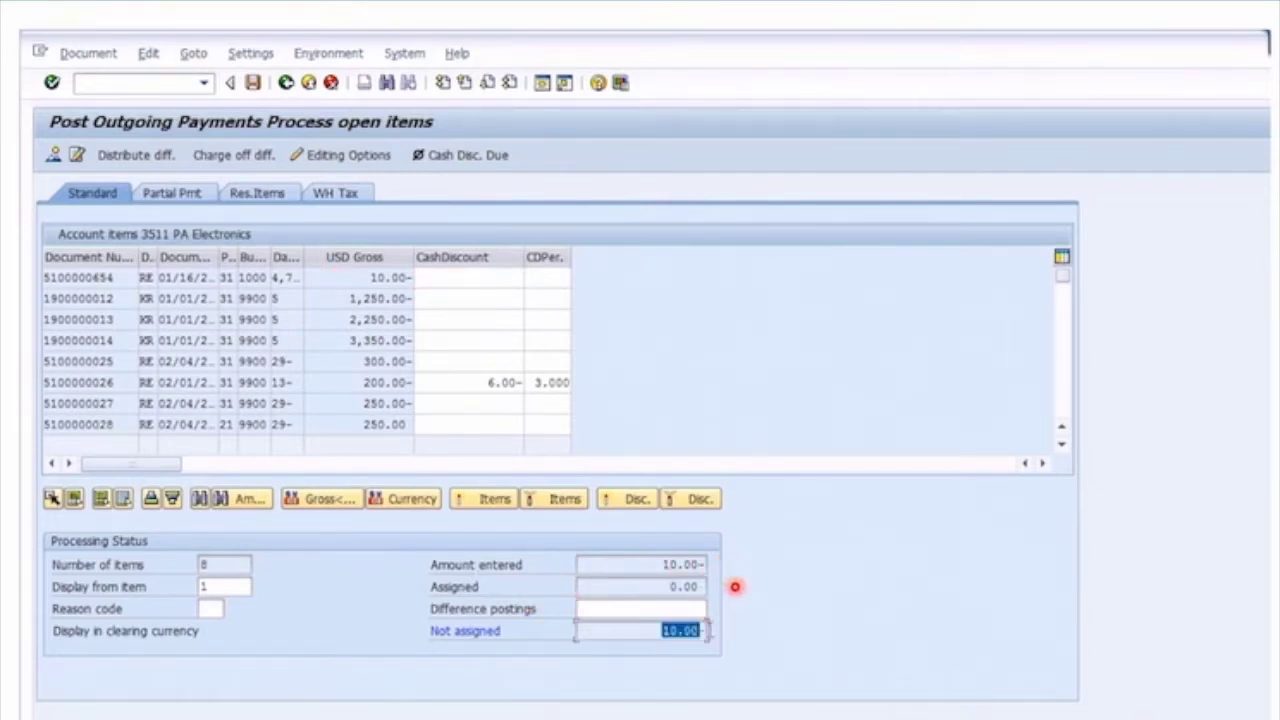
Assign the 10.00 USD open item to the payment and check the assigned and not assigned amounts
{"action": "left_click", "coordinate": [668, 590]}
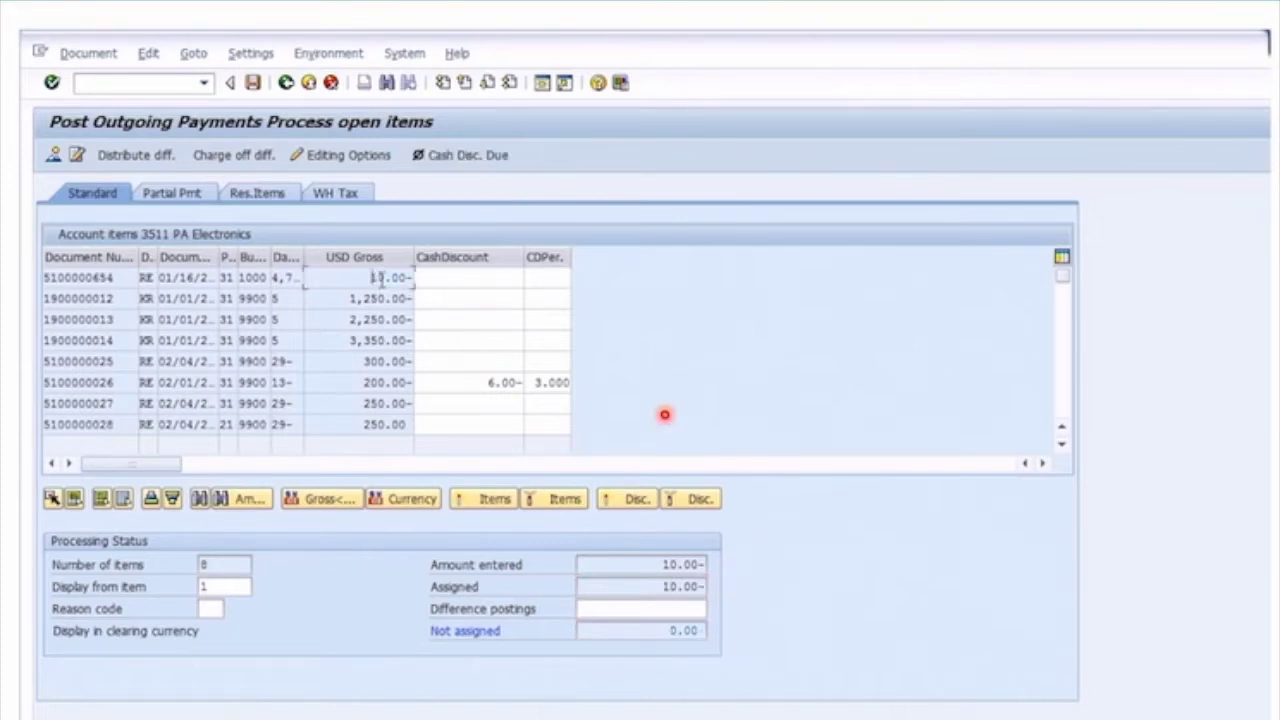
{"action": "double_click", "coordinate": [436, 276]}
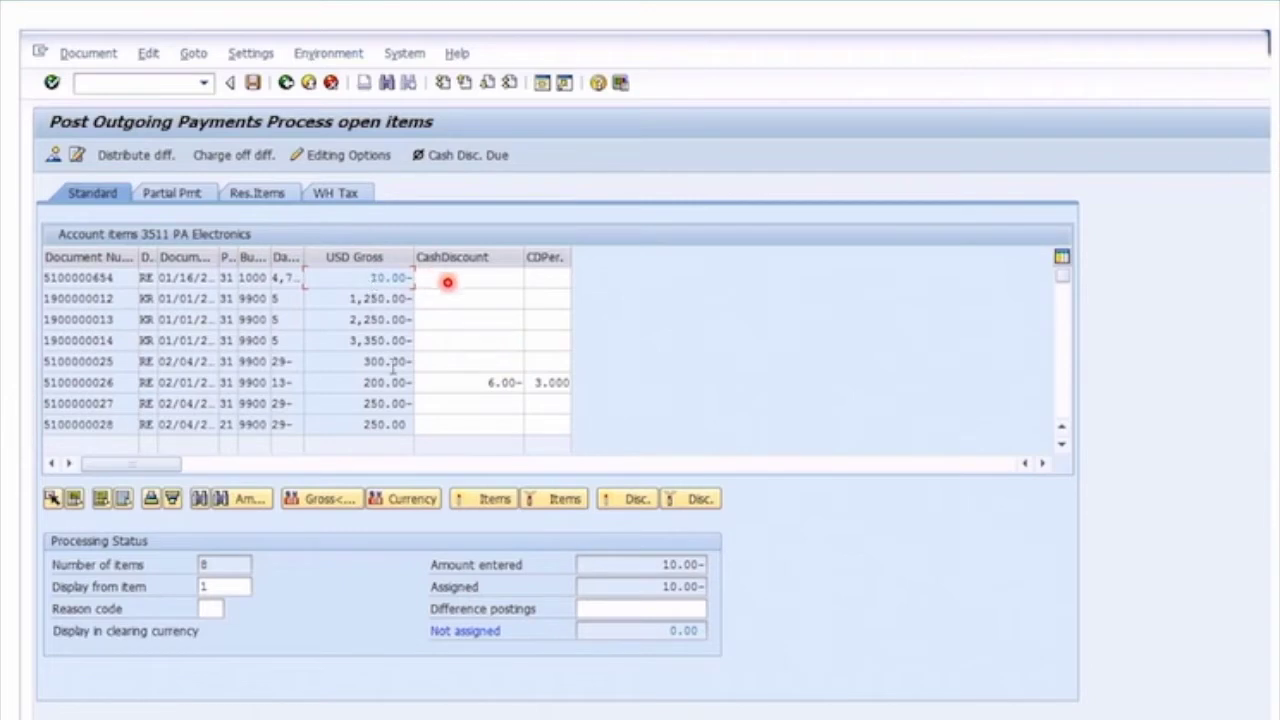
{"action": "left_click_drag", "start_coordinate": [660, 587], "coordinate": [708, 587]}
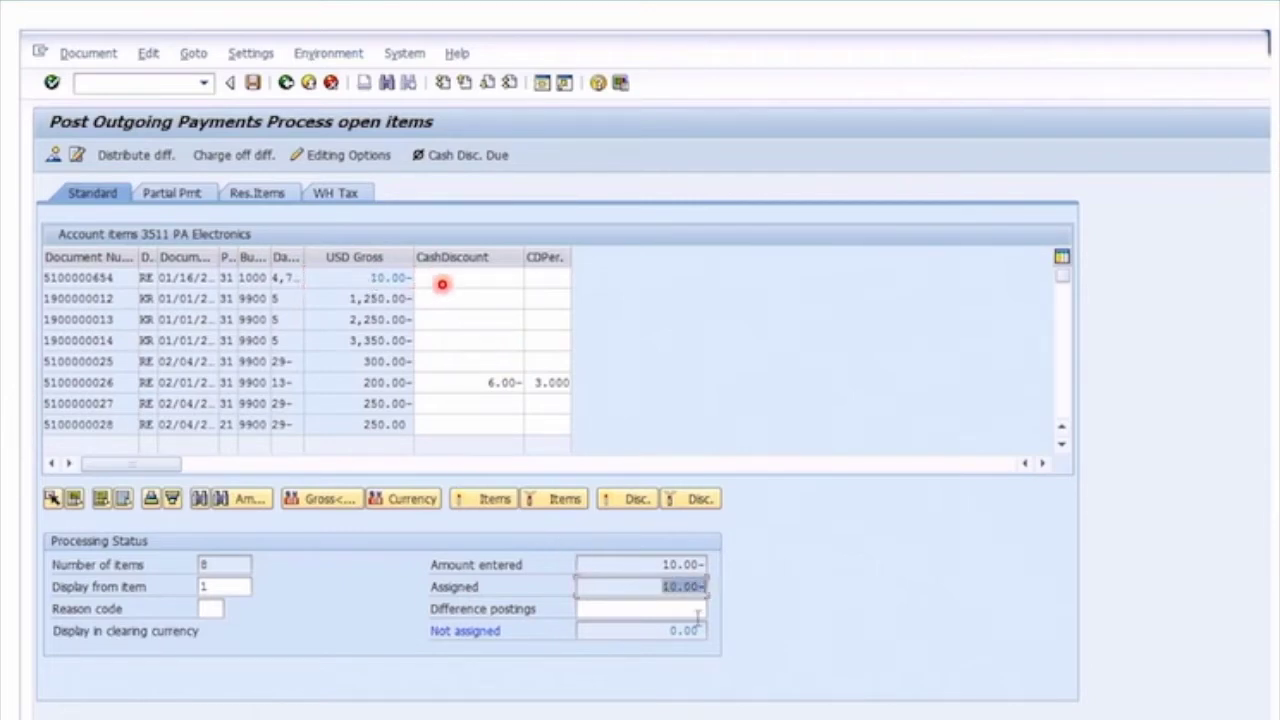
{"action": "left_click_drag", "start_coordinate": [666, 631], "coordinate": [732, 634]}
{"action": "left_click", "coordinate": [659, 631]}
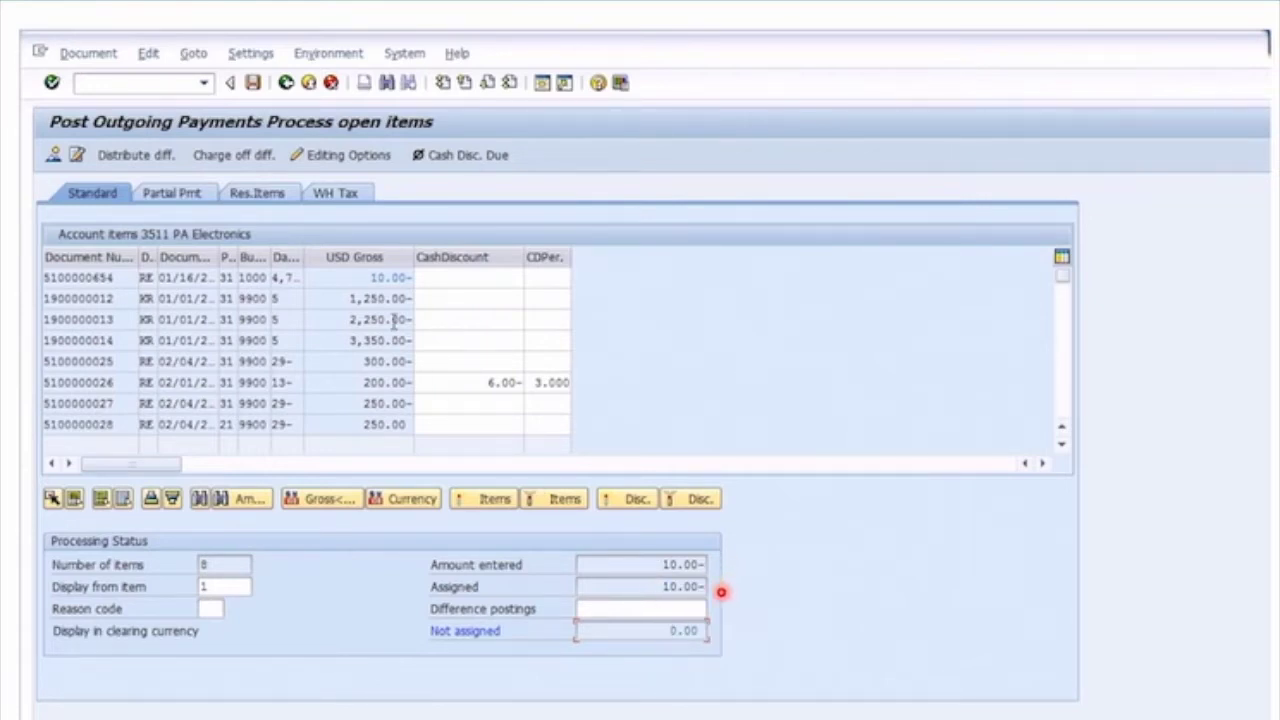
Display the payment's document overview, examine the bank line item and its posting key, and return to the open items
{"action": "left_click", "coordinate": [52, 157]}
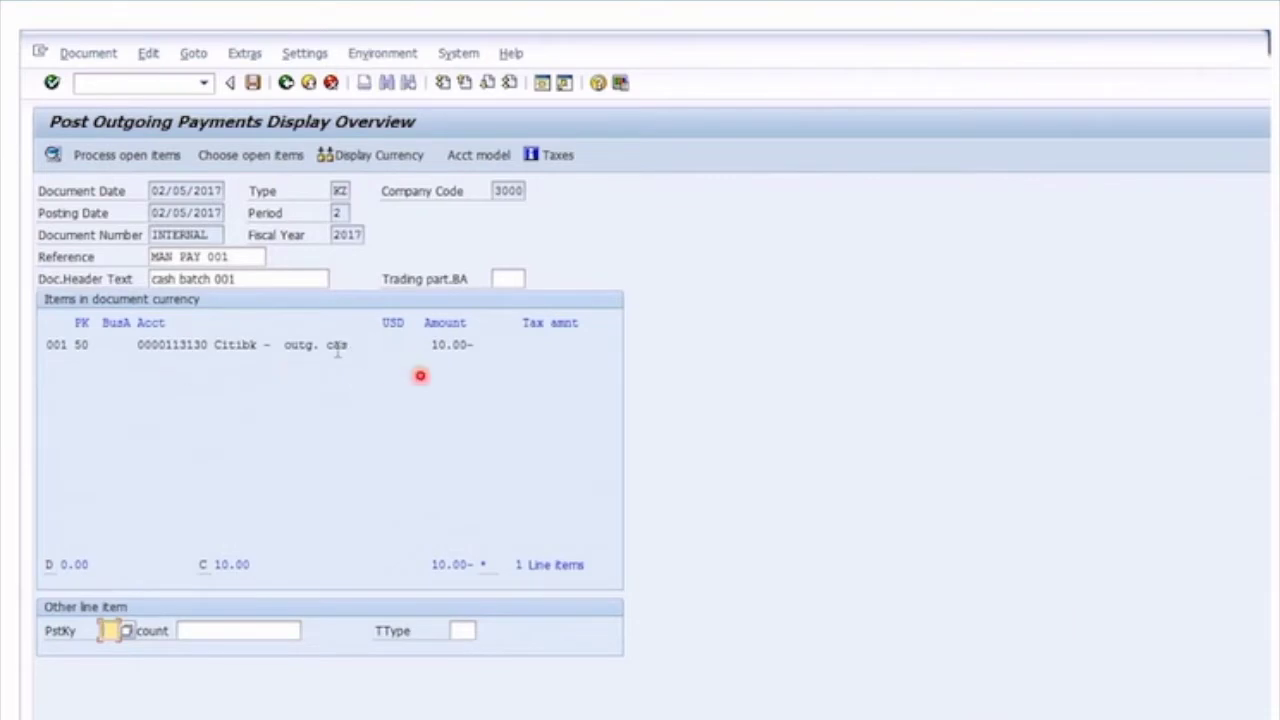
{"action": "left_click", "coordinate": [175, 395]}
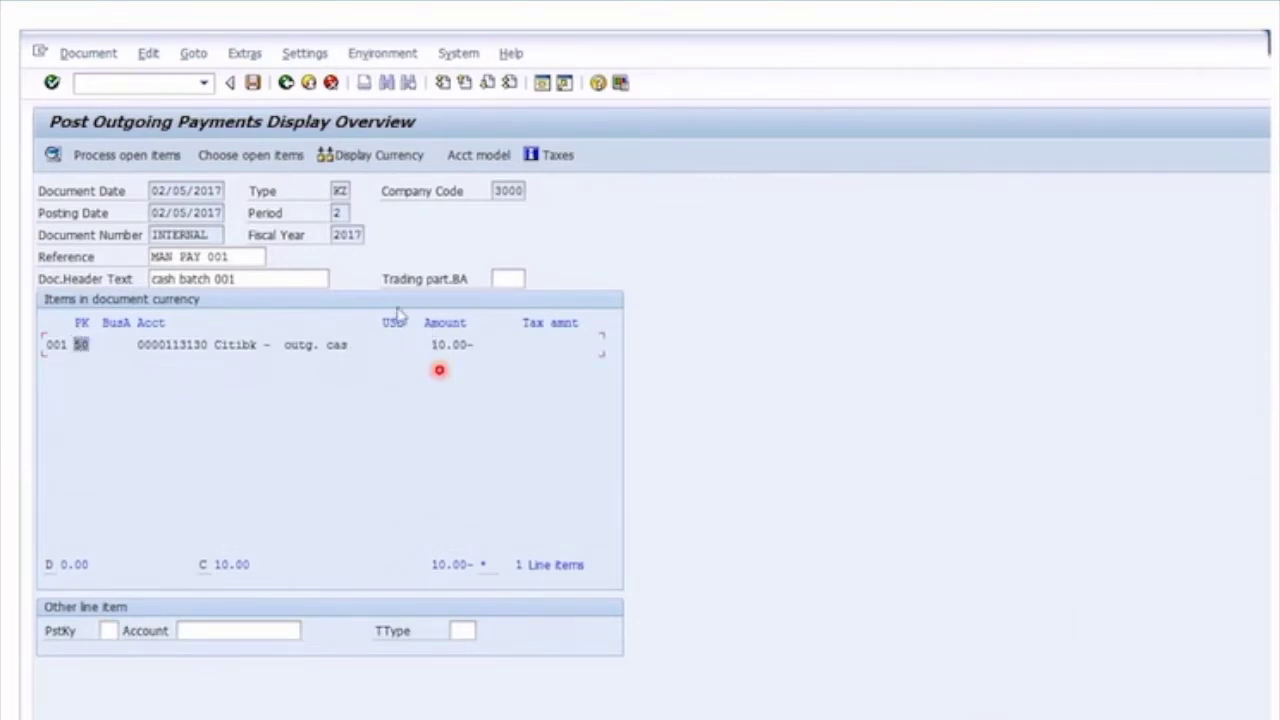
{"action": "left_click", "coordinate": [127, 157]}
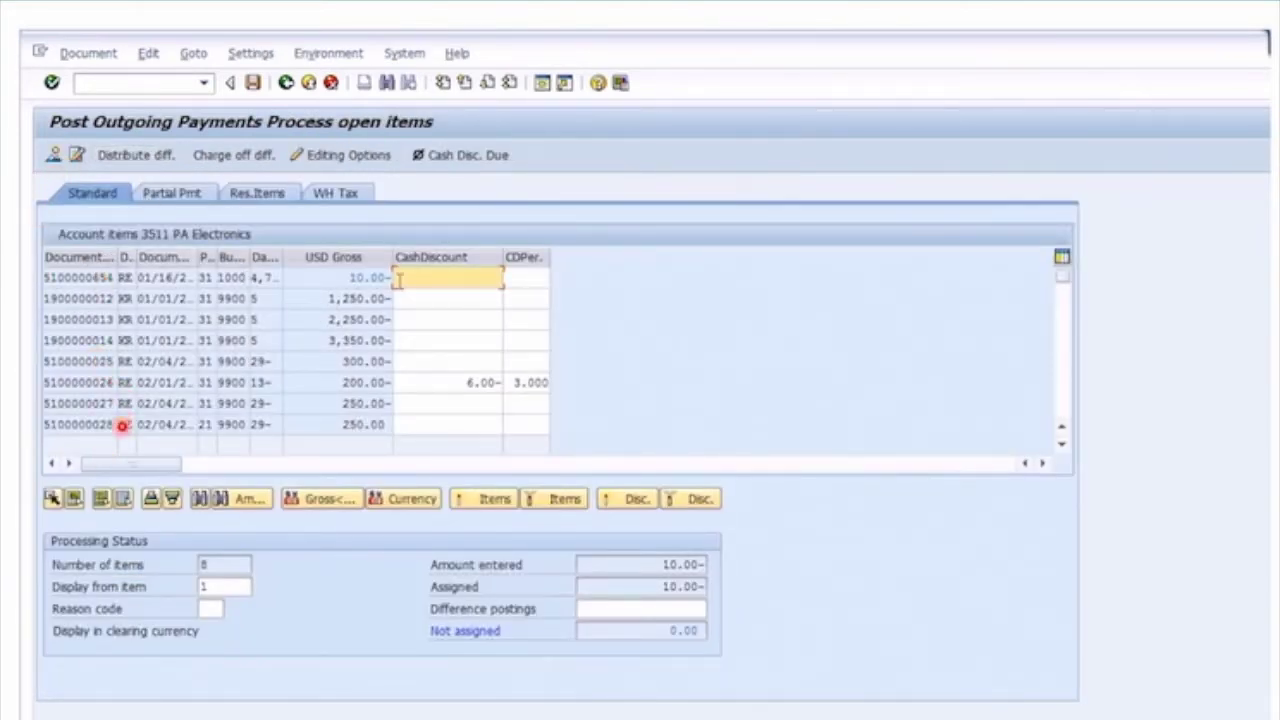
Recheck the entered, assigned and not assigned amounts and post the outgoing payment
{"action": "left_click_drag", "start_coordinate": [612, 571], "coordinate": [737, 562]}
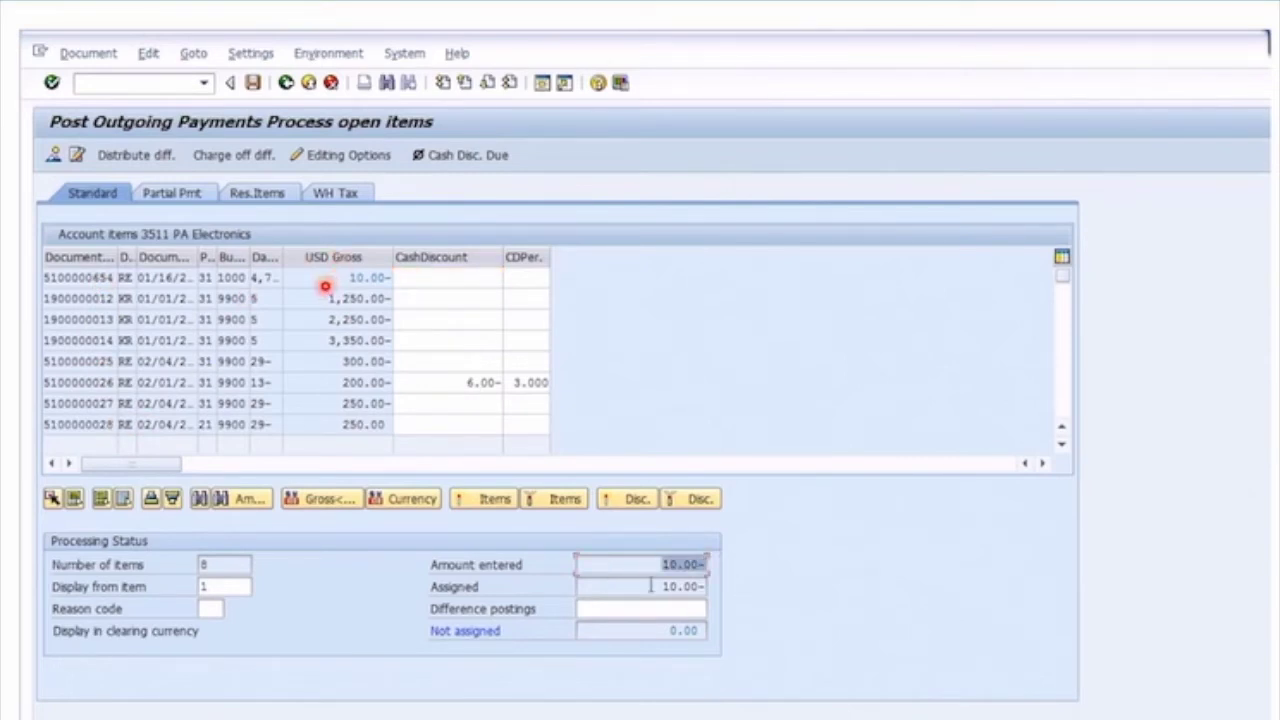
{"action": "left_click_drag", "start_coordinate": [655, 587], "coordinate": [708, 587]}
{"action": "left_click_drag", "start_coordinate": [658, 630], "coordinate": [718, 640]}
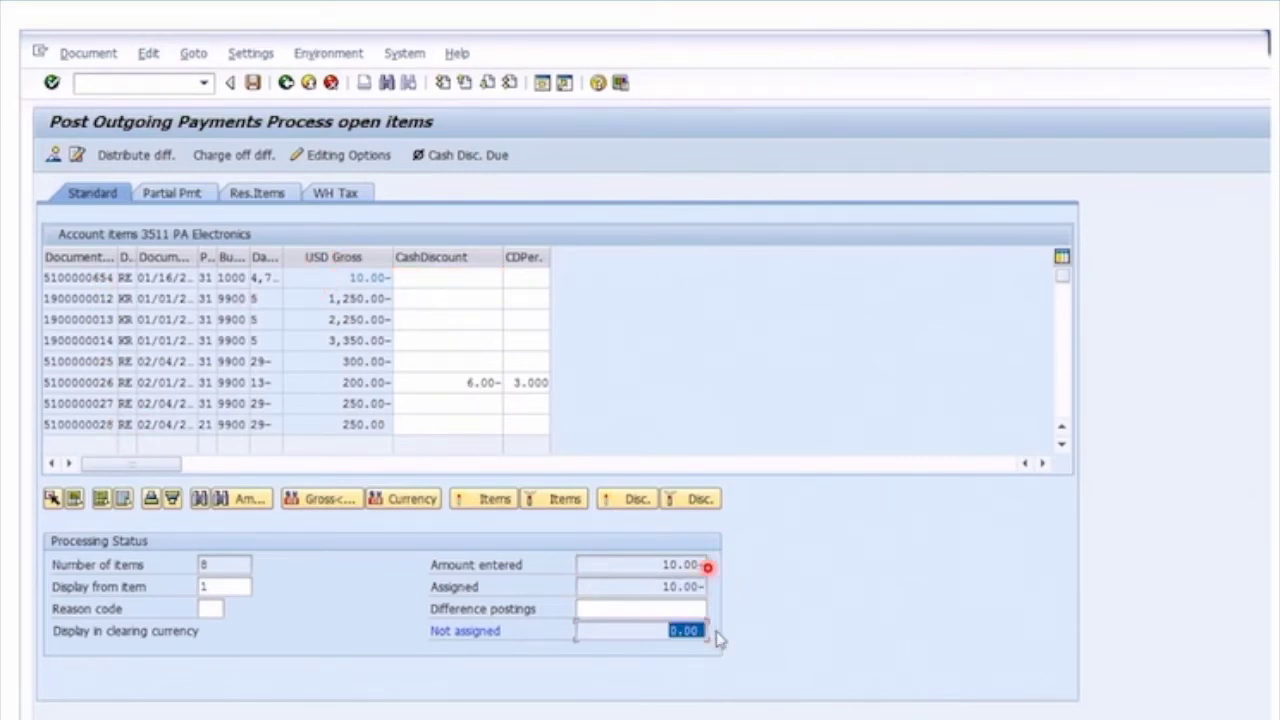
{"action": "left_click", "coordinate": [253, 84]}
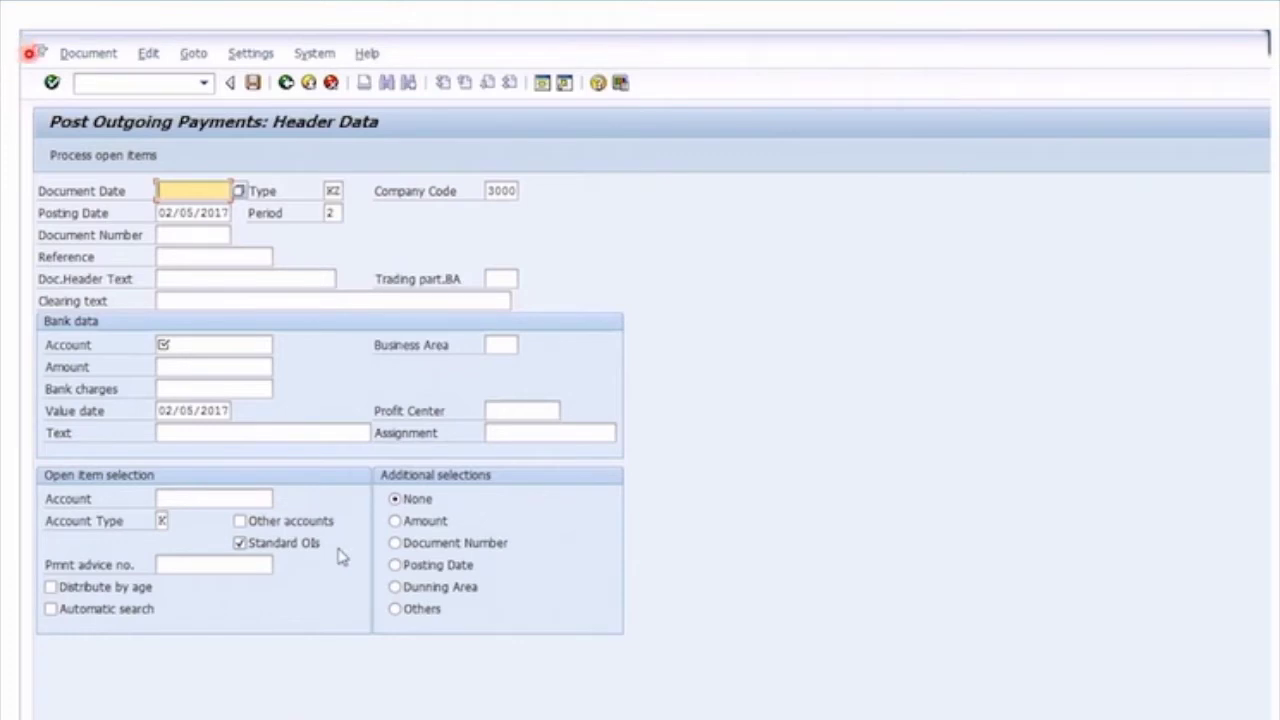
Display the posted payment document and examine its reference and the bank and vendor line items
{"action": "left_click", "coordinate": [89, 53]}
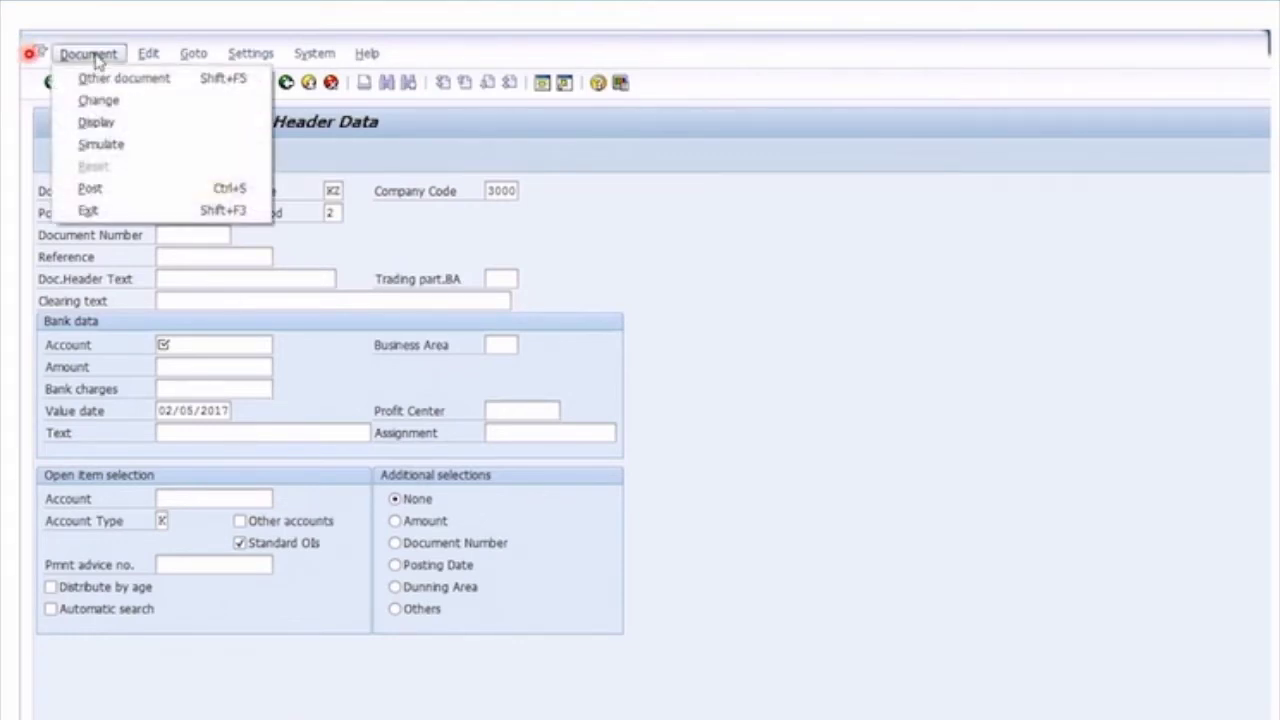
{"action": "left_click", "coordinate": [145, 124]}
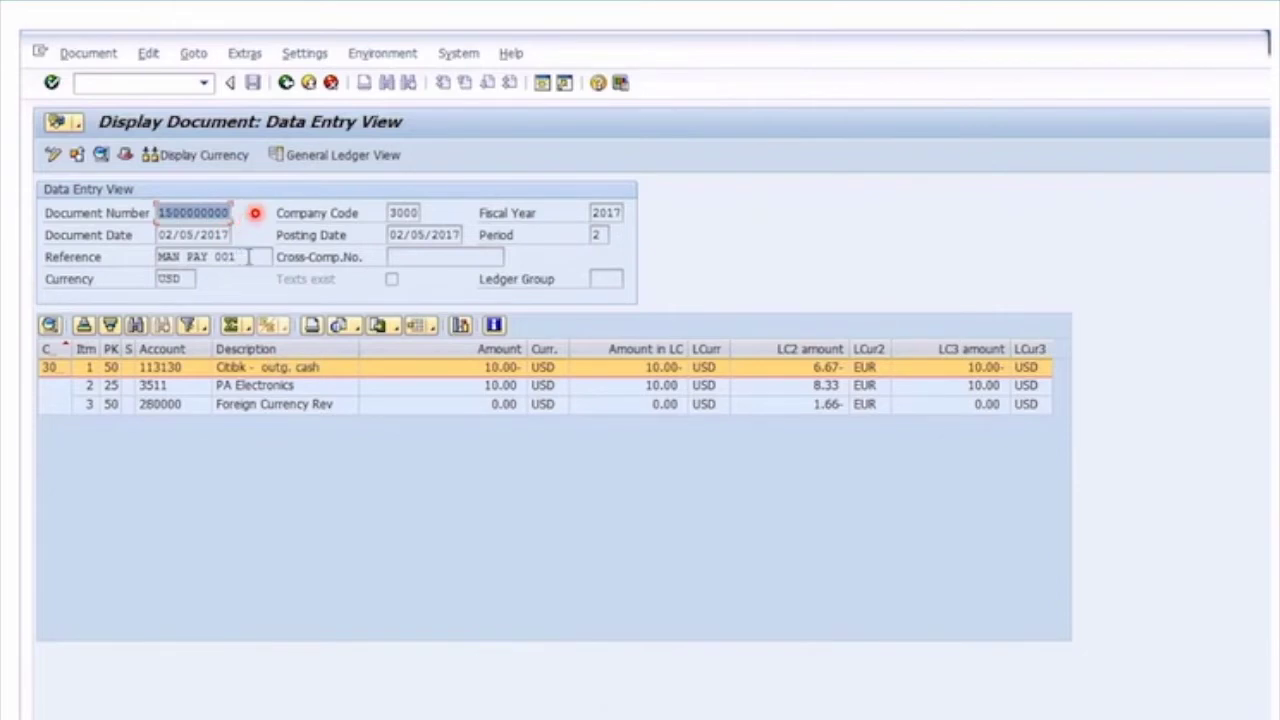
{"action": "left_click_drag", "start_coordinate": [244, 257], "coordinate": [155, 256]}
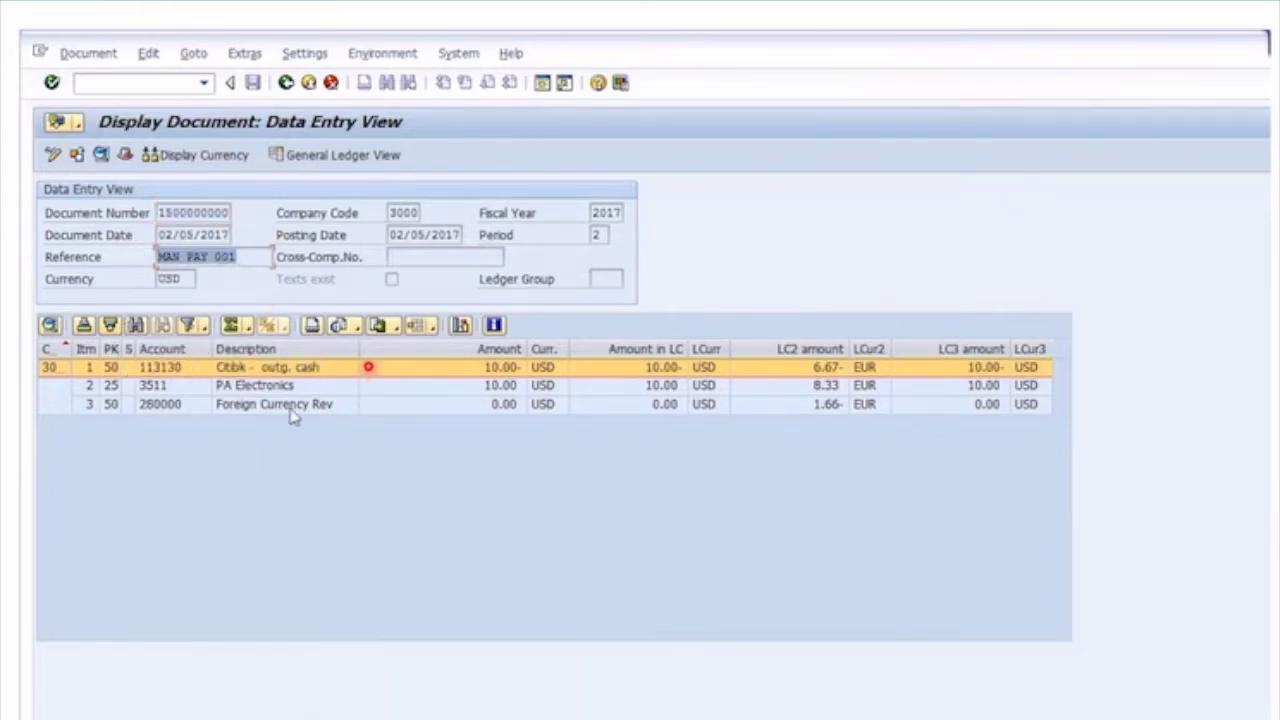
{"action": "left_click", "coordinate": [337, 372]}
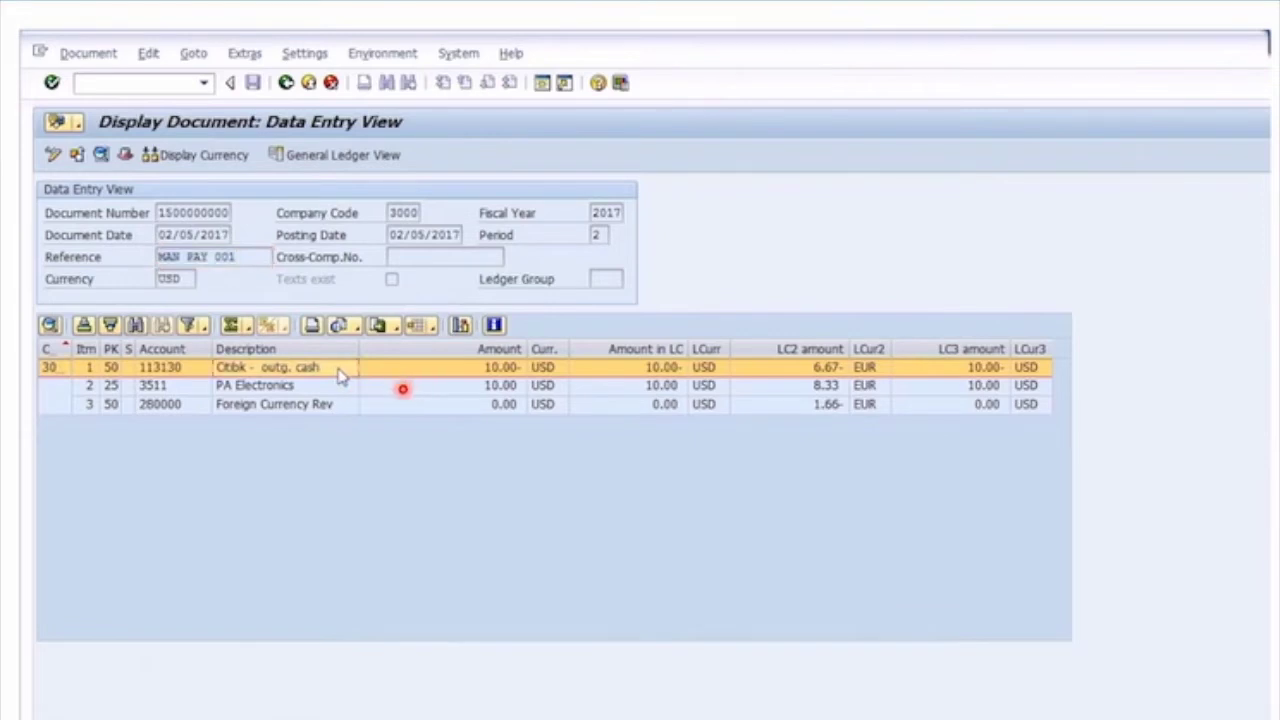
{"action": "left_click", "coordinate": [341, 389]}
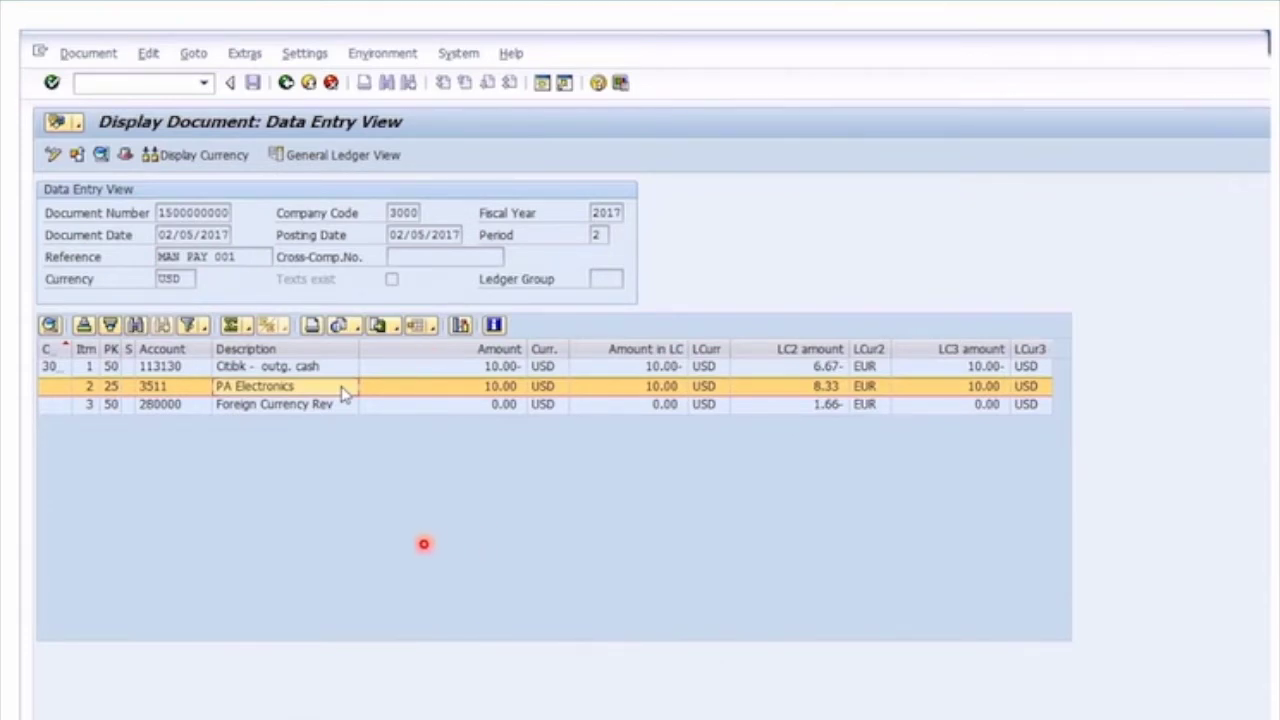
Leave the posted document, refresh the vendor's open line item list, and enlarge the list area to examine the remaining open items
{"action": "left_click", "coordinate": [285, 84]}
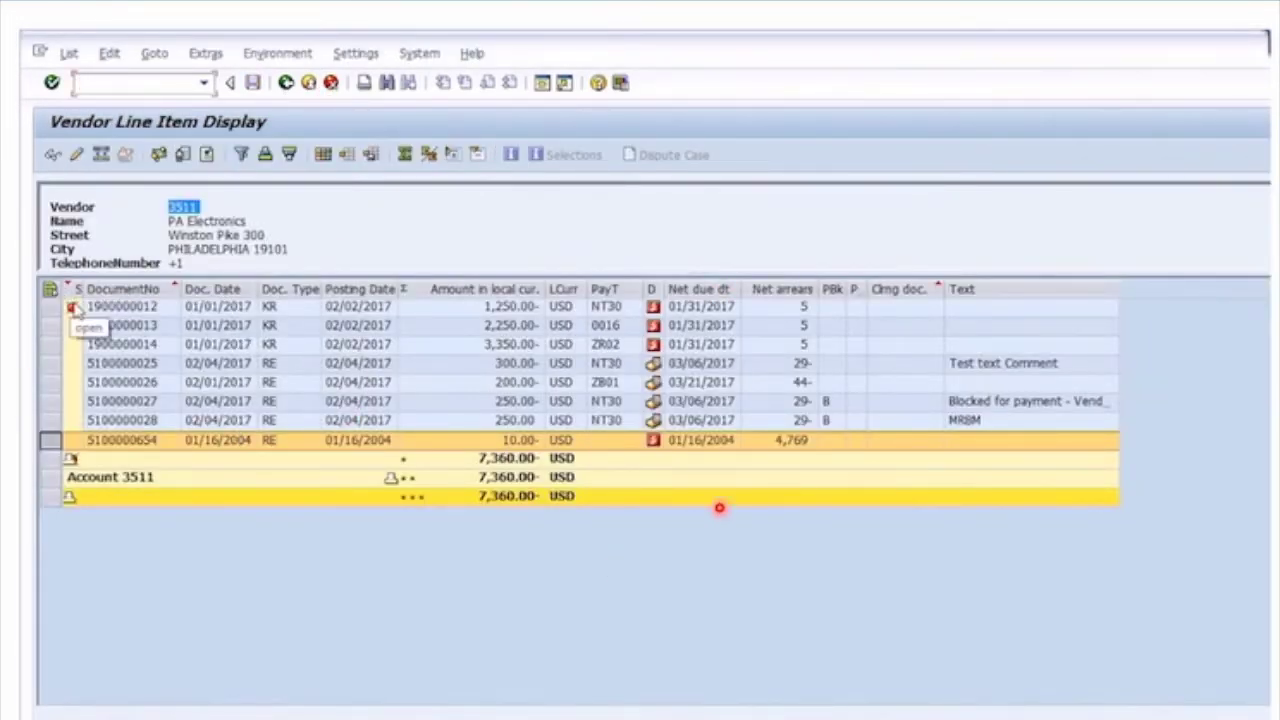
{"action": "left_click", "coordinate": [70, 54]}
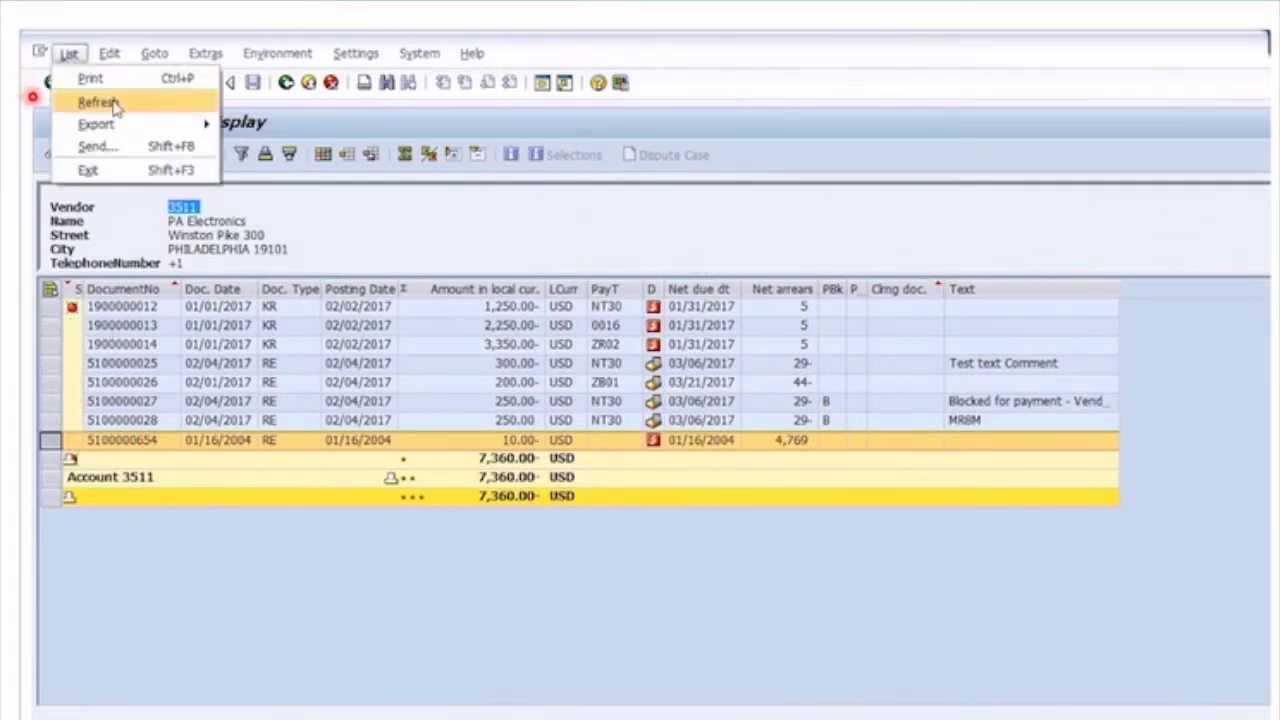
{"action": "left_click", "coordinate": [113, 105]}
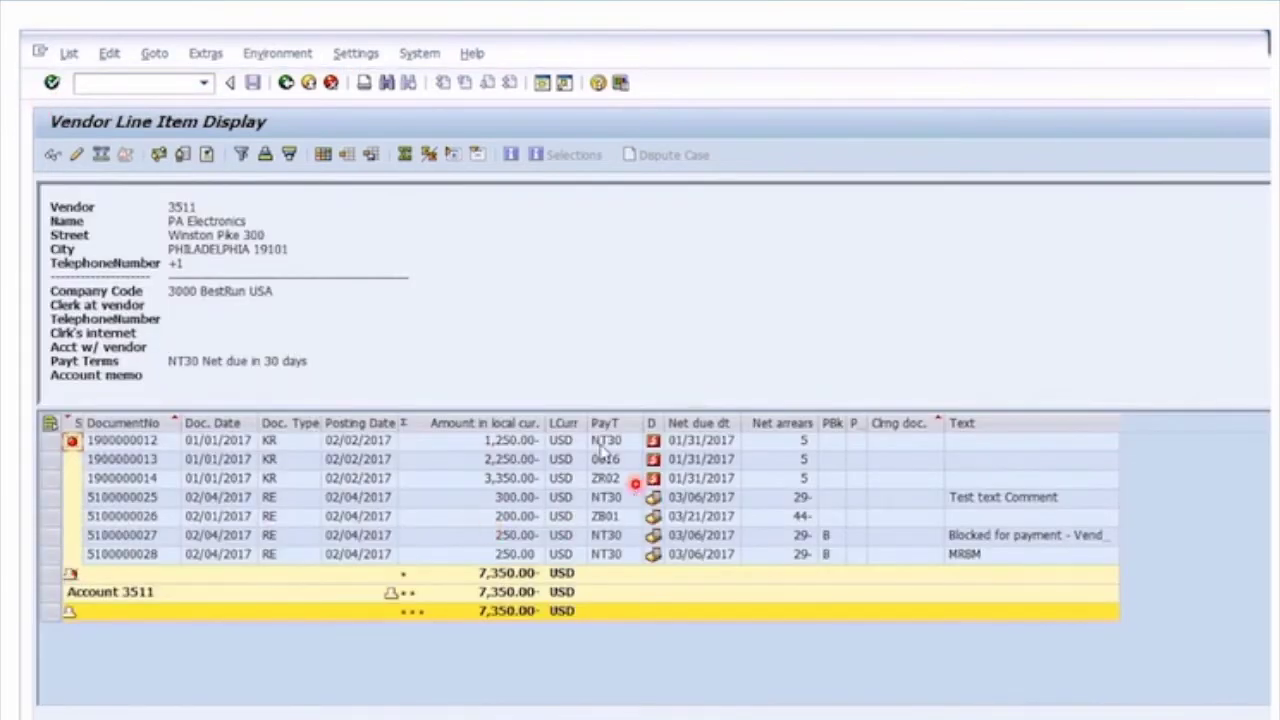
{"action": "left_click_drag", "start_coordinate": [514, 408], "coordinate": [513, 279]}
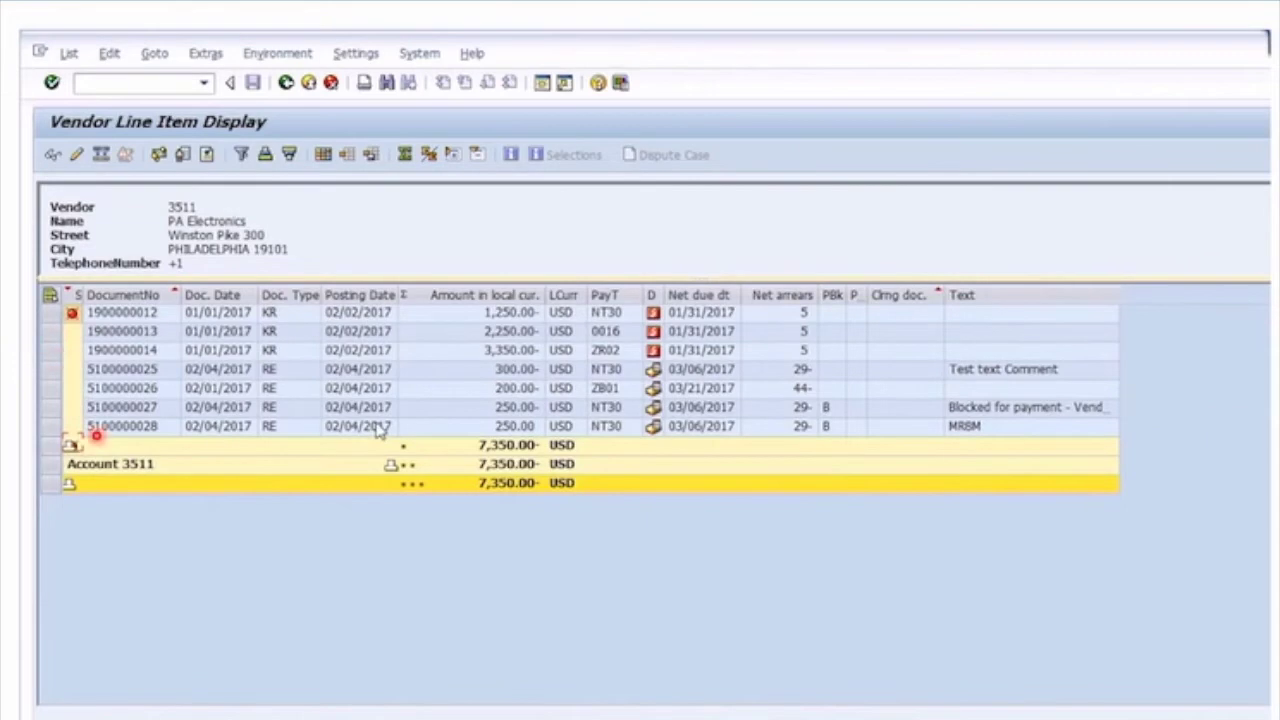
Redisplay the vendor's line items with the status All items and enlarge the list area to include the cleared items
{"action": "left_click", "coordinate": [285, 83]}
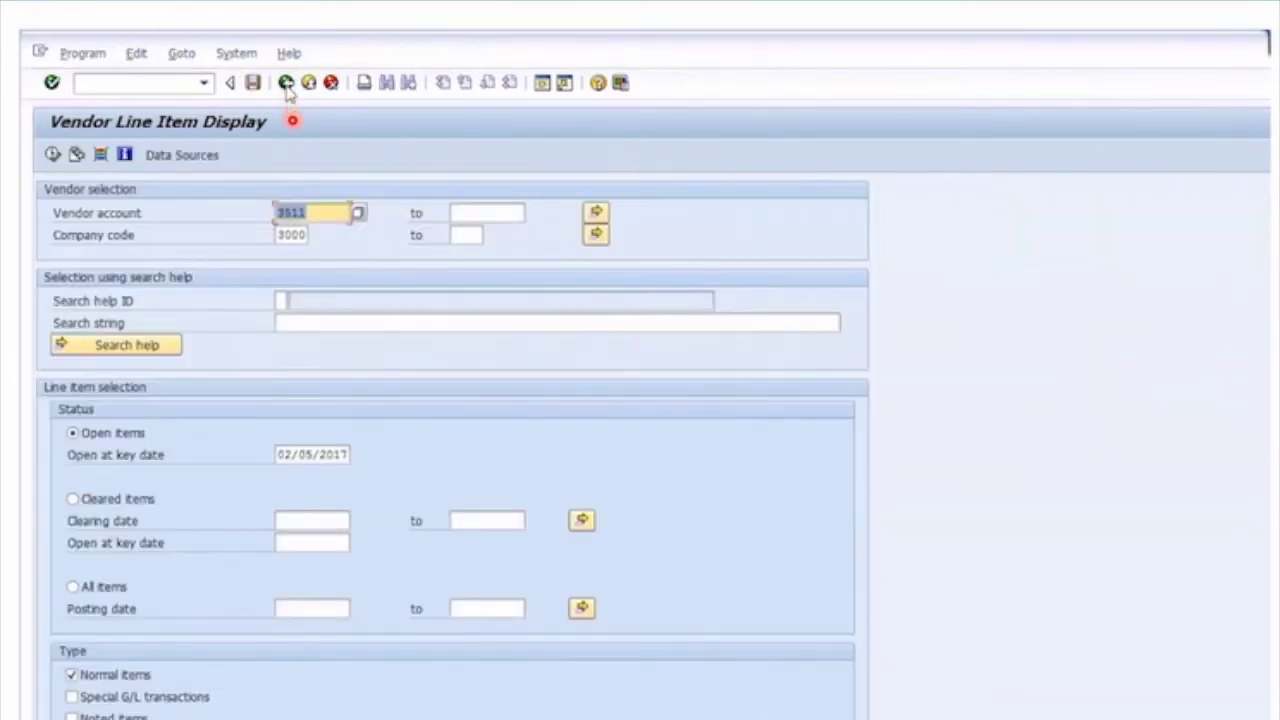
{"action": "left_click", "coordinate": [73, 589]}
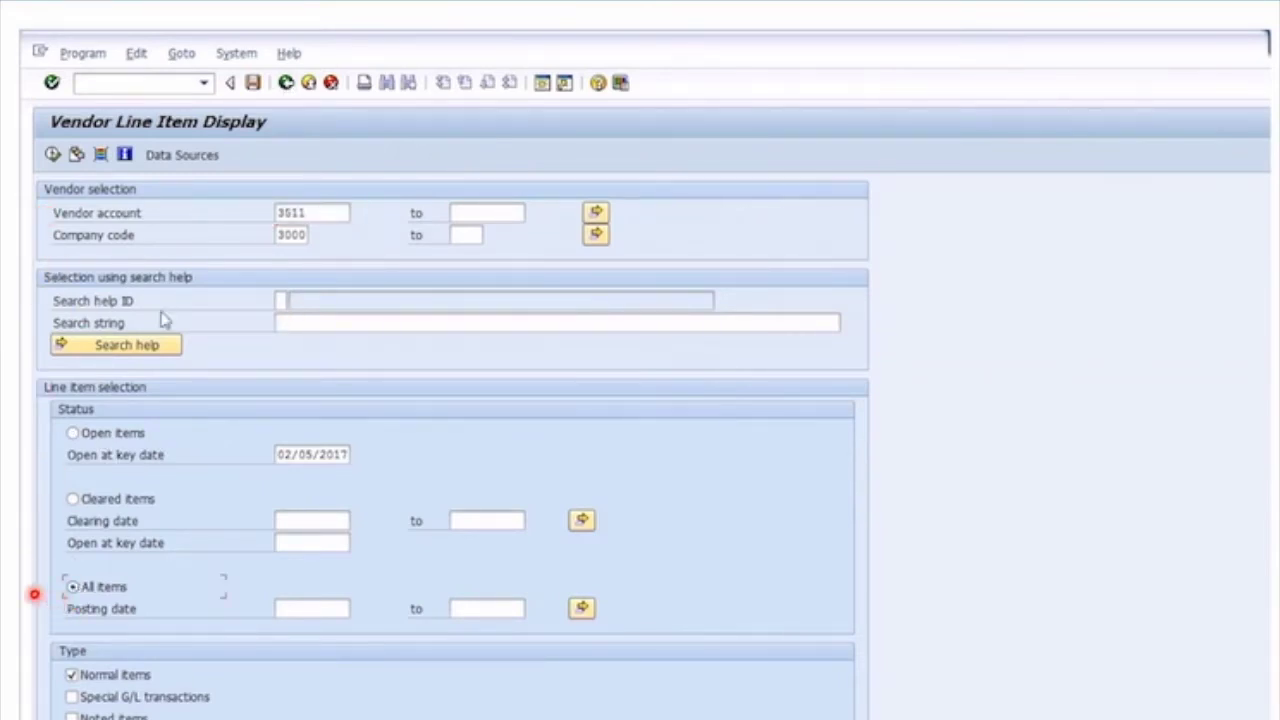
{"action": "left_click", "coordinate": [52, 155]}
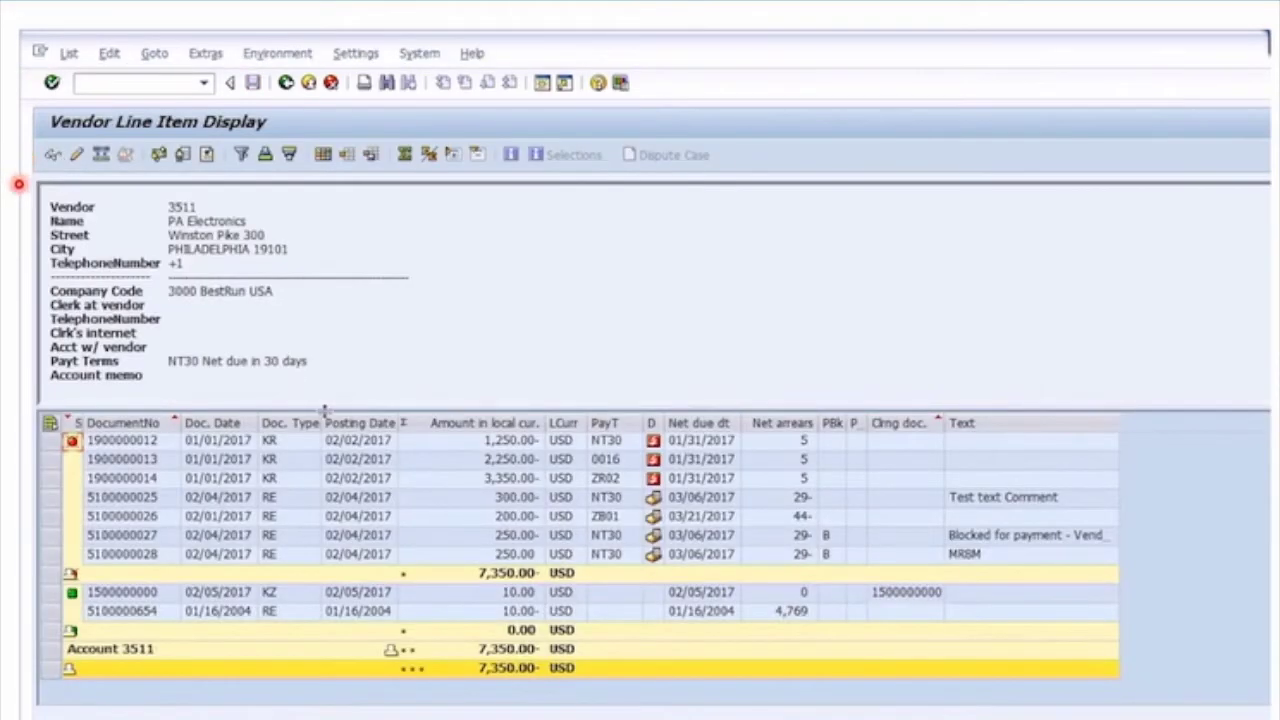
{"action": "left_click_drag", "start_coordinate": [324, 409], "coordinate": [313, 272]}
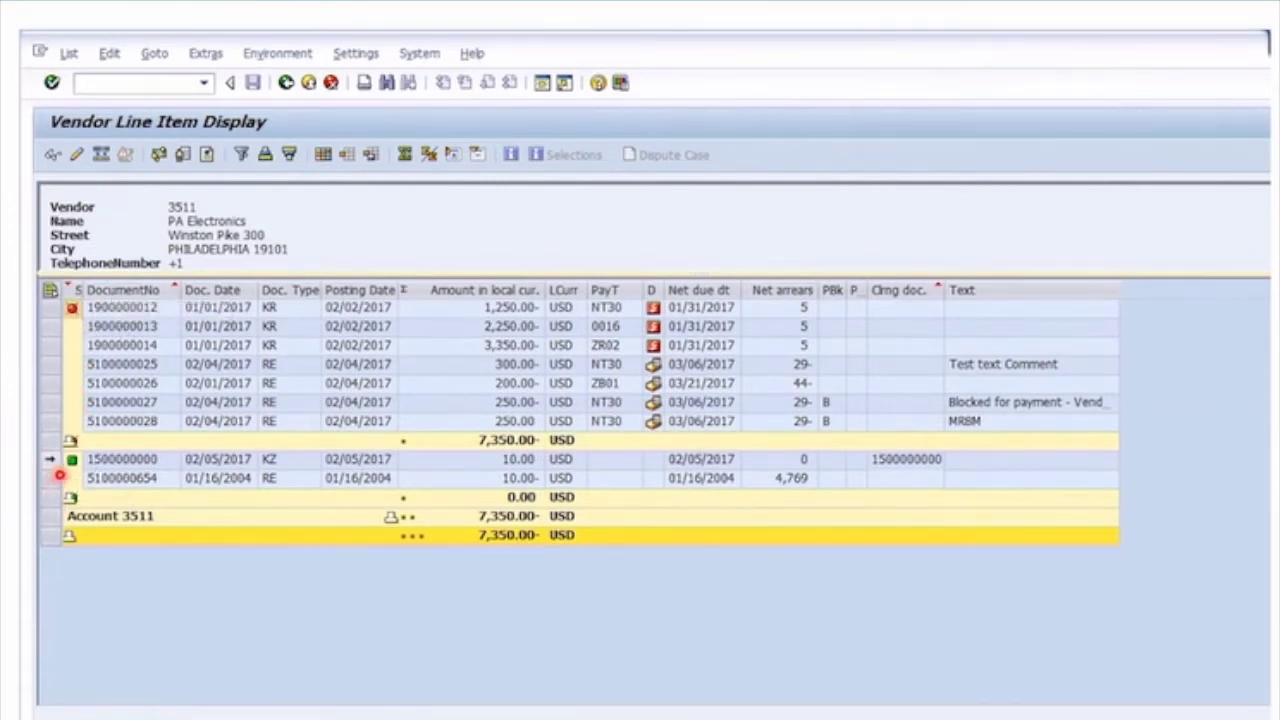
Examine the two cleared 10.00 USD items together, checking the payment line's amount and its document type KZ
{"action": "left_click", "coordinate": [50, 459]}
{"action": "left_click", "coordinate": [50, 478], "text": "shift"}
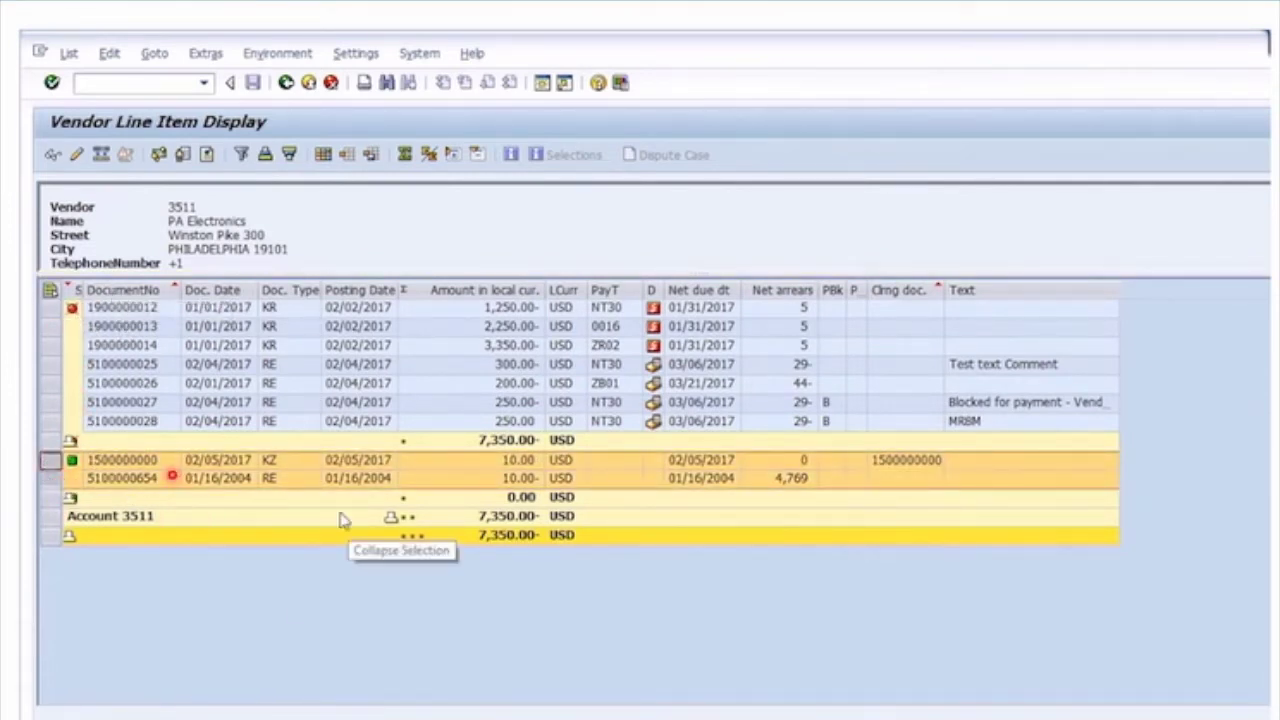
{"action": "left_click", "coordinate": [502, 465]}
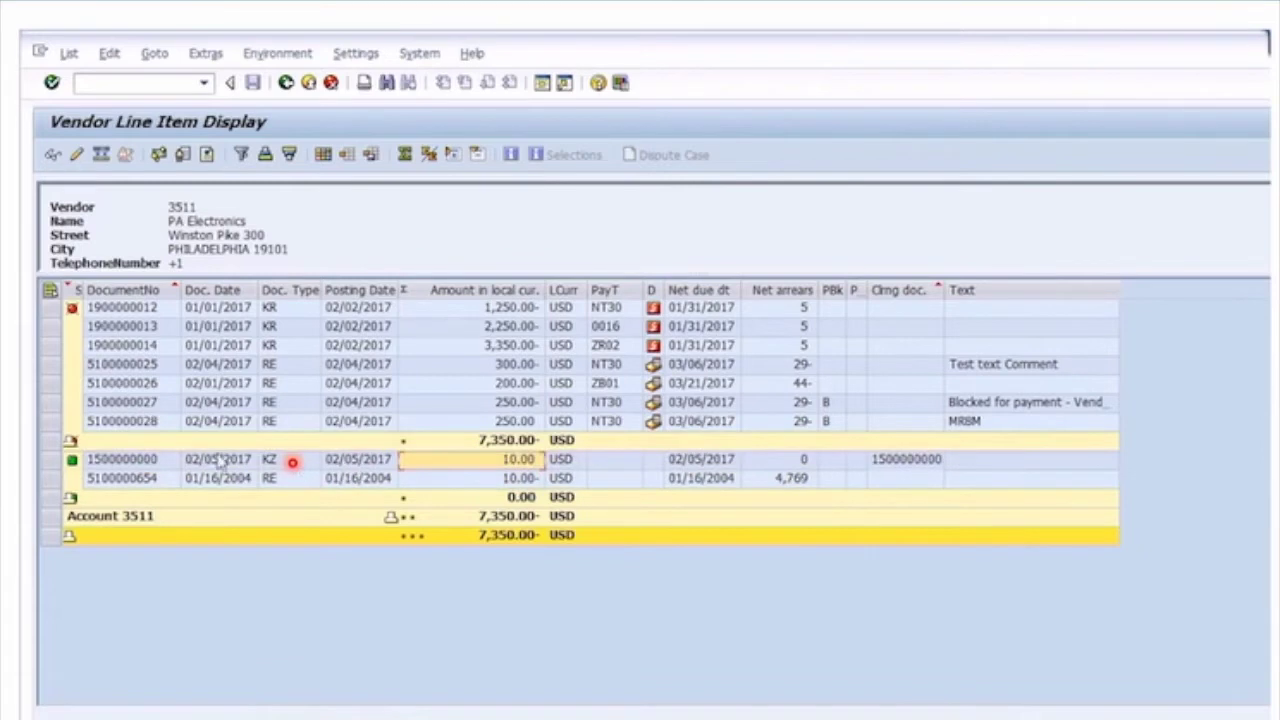
{"action": "left_click", "coordinate": [270, 460]}
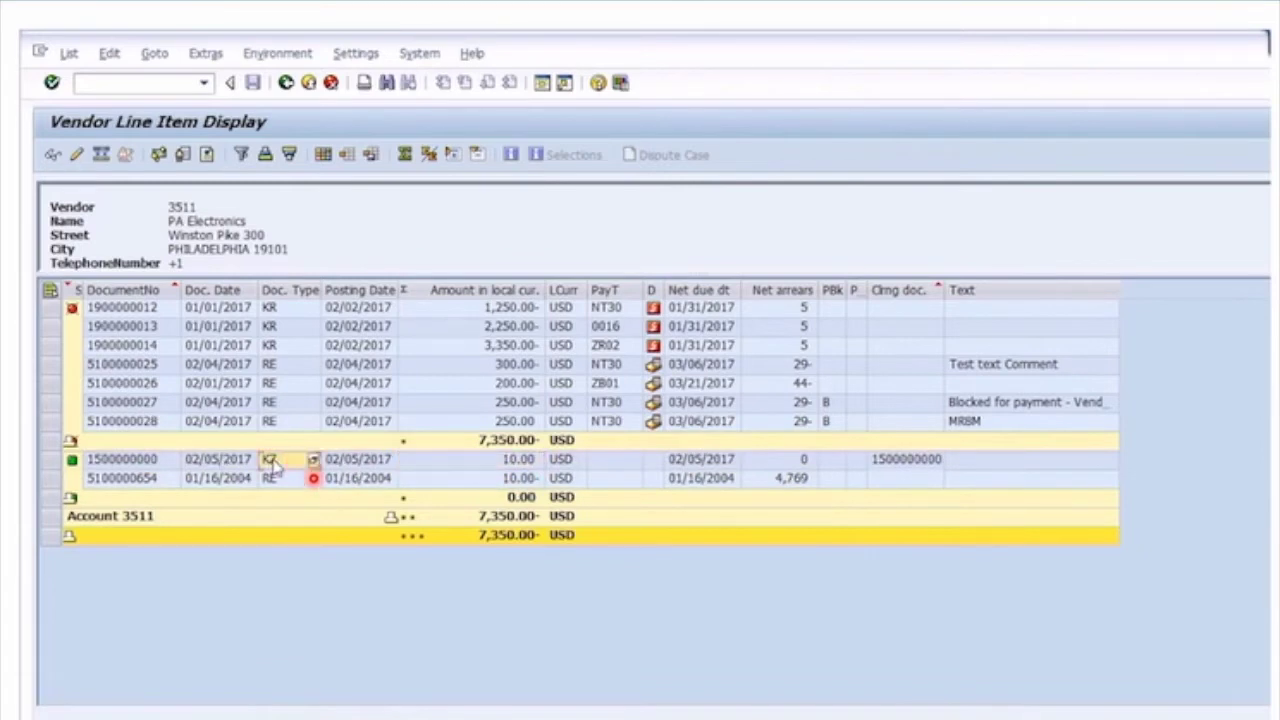
{"action": "left_click", "coordinate": [48, 462]}
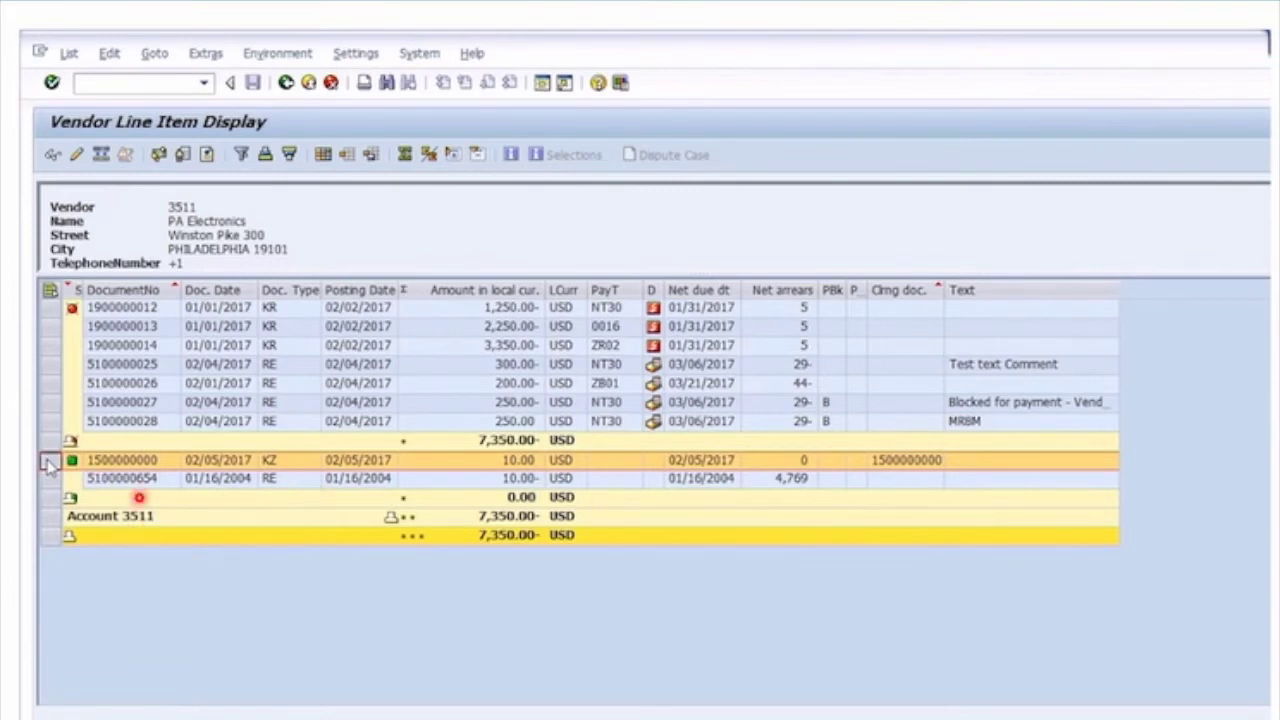
{"action": "left_click", "coordinate": [430, 580]}
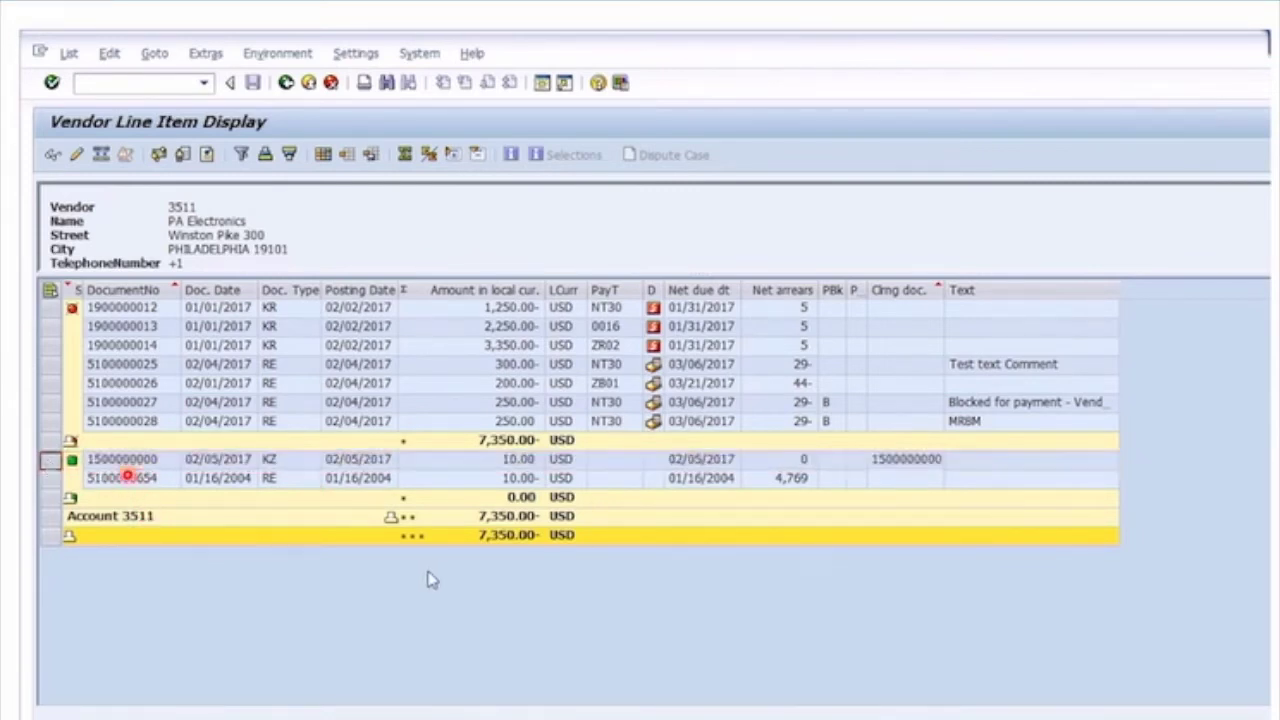
Return to the vendor line item selection, set the status back to Open items, and run the display
{"action": "left_click", "coordinate": [285, 83]}
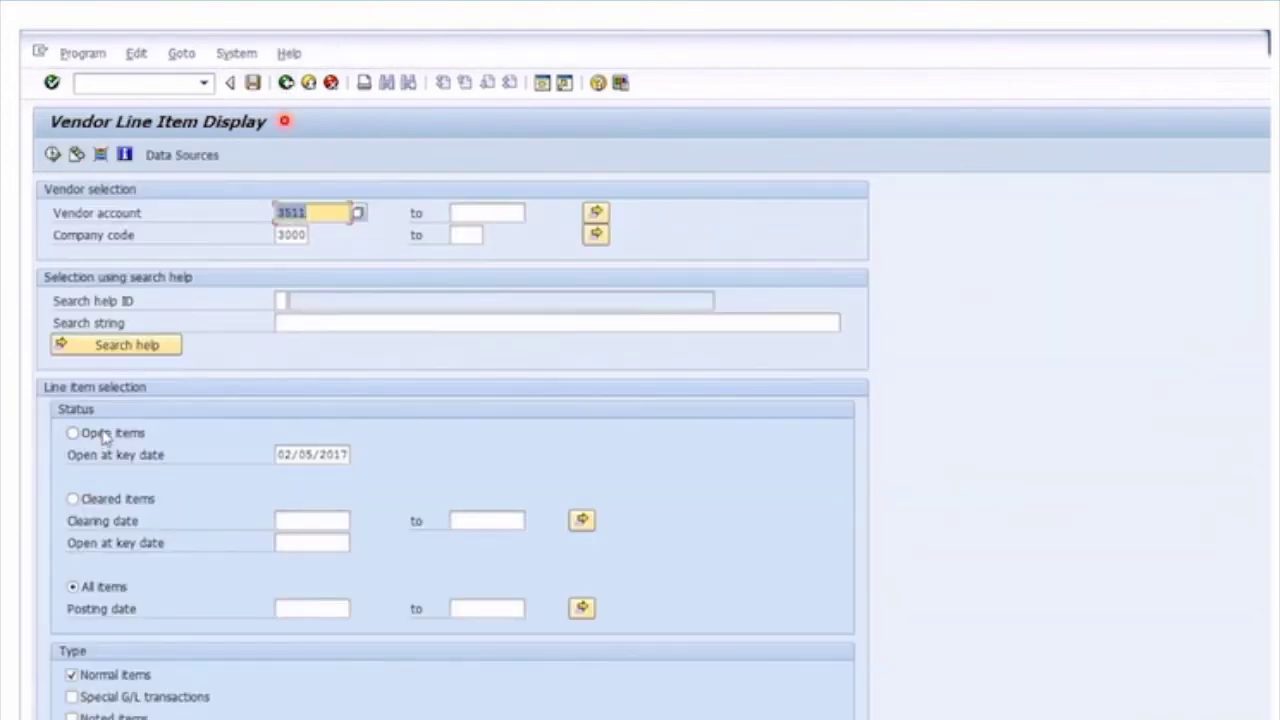
{"action": "left_click", "coordinate": [103, 437]}
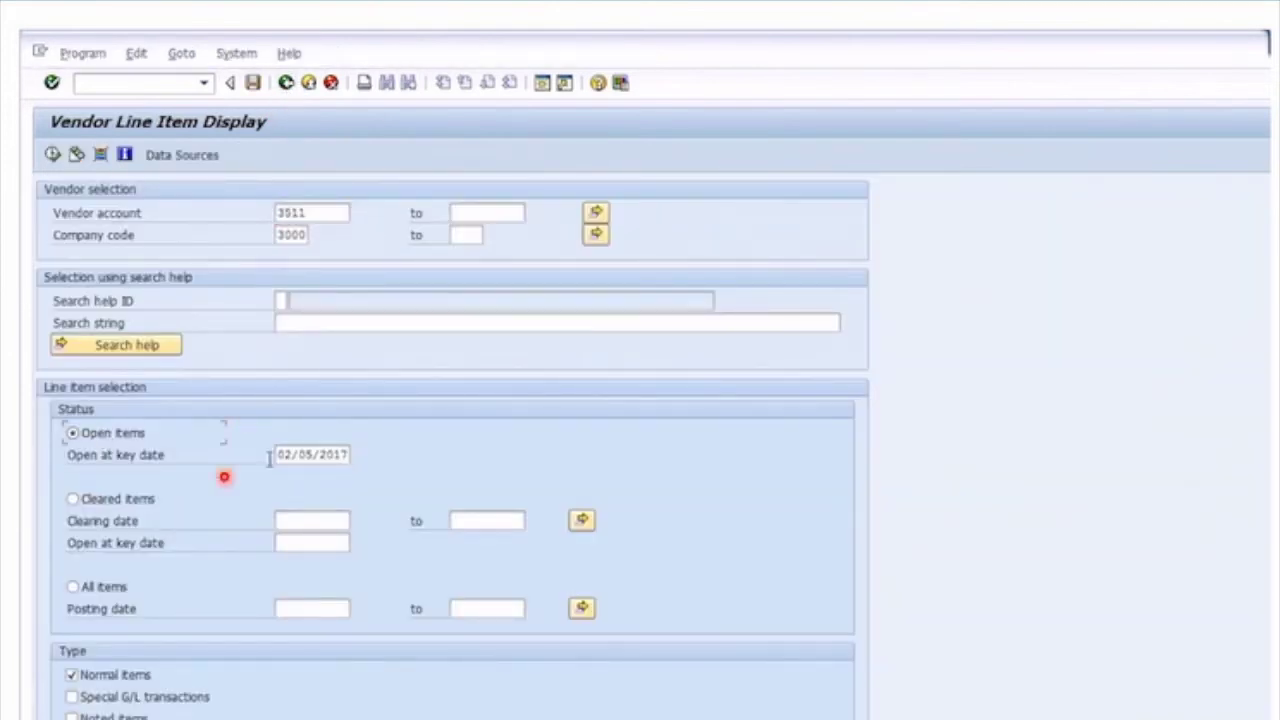
{"action": "left_click", "coordinate": [52, 155]}
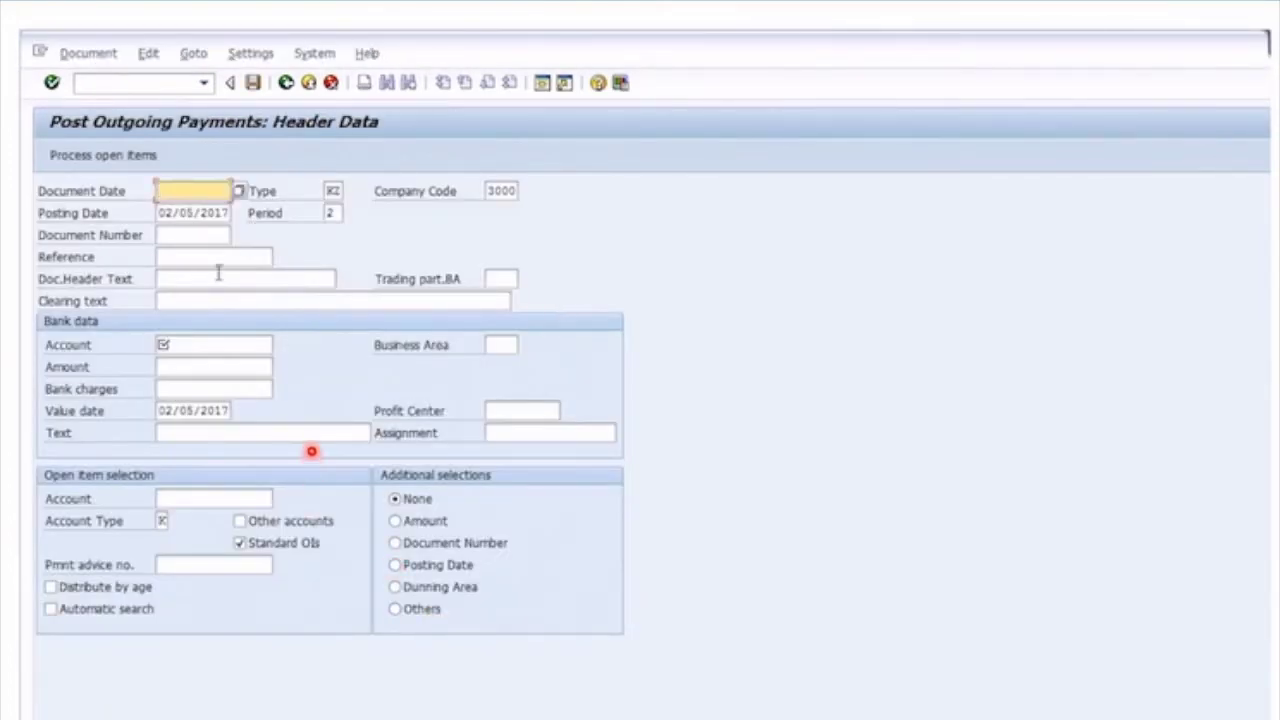
Examine the bank account field and the open item account field in the outgoing payment header data
{"action": "left_click", "coordinate": [204, 349]}
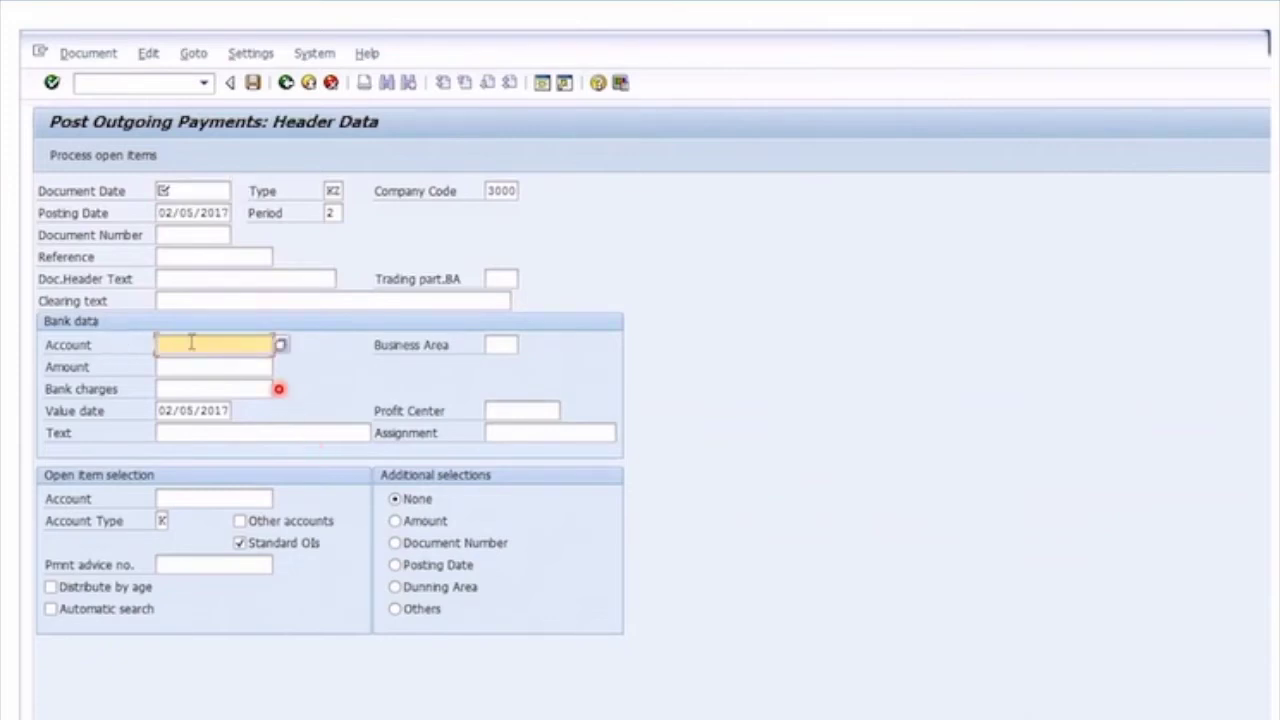
{"action": "left_click", "coordinate": [194, 497]}
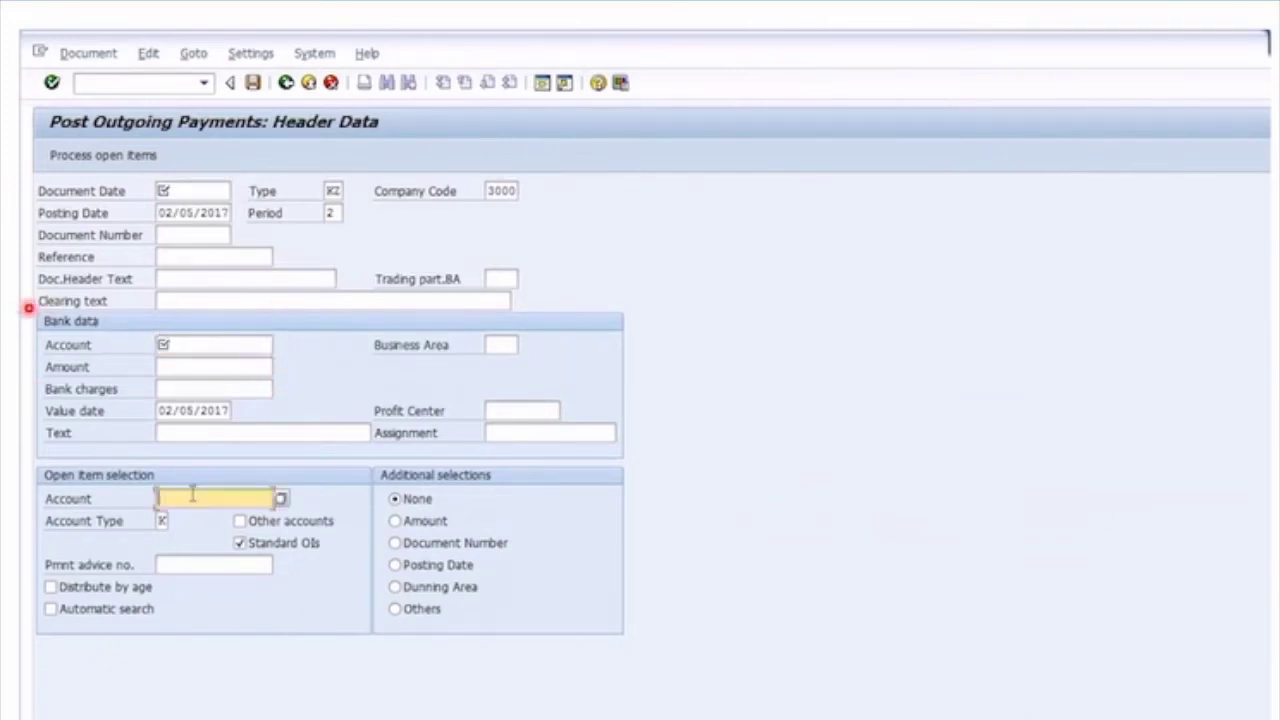
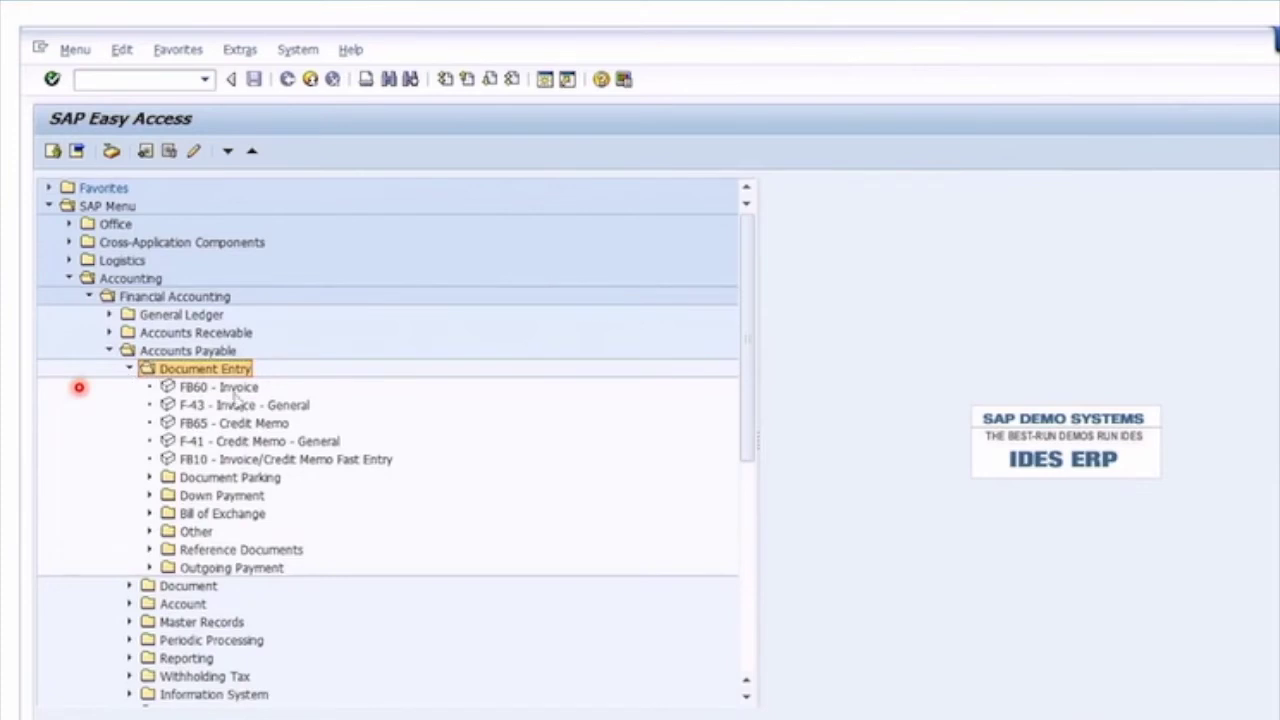
Open the vendor line item display FBL1N from the Account transactions under Accounts Payable
{"action": "left_click", "coordinate": [130, 369]}
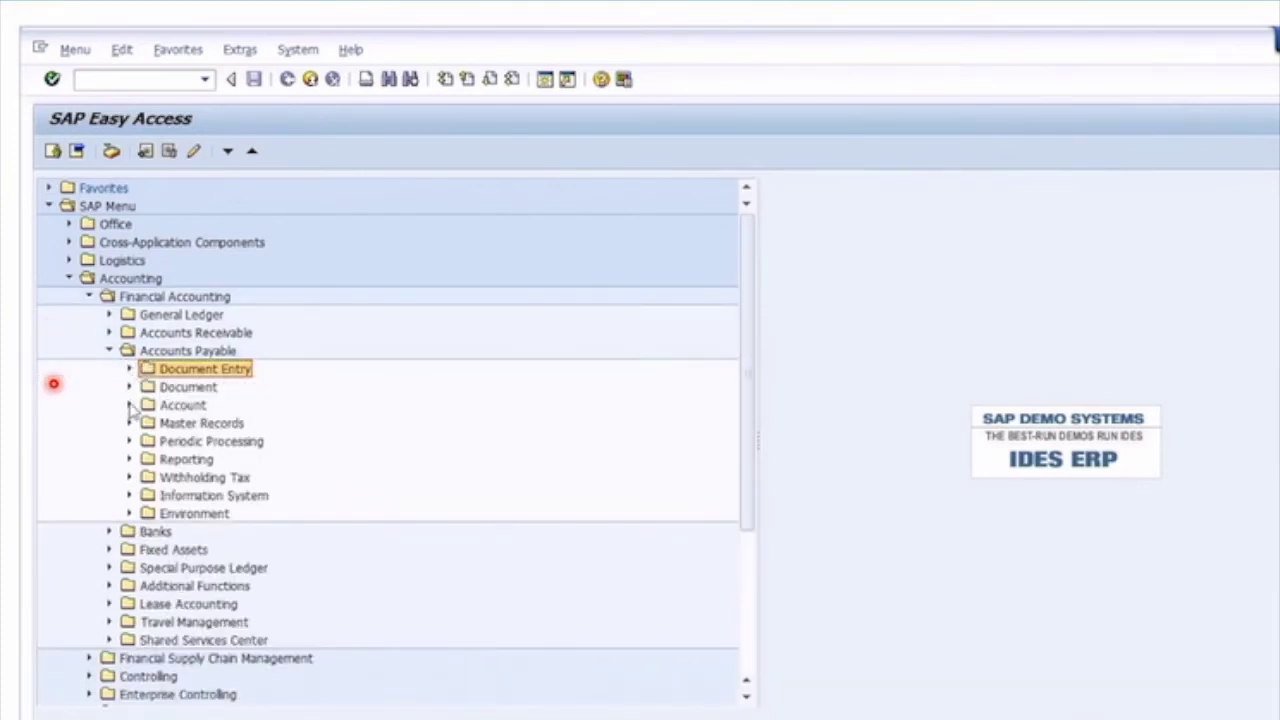
{"action": "left_click", "coordinate": [129, 405]}
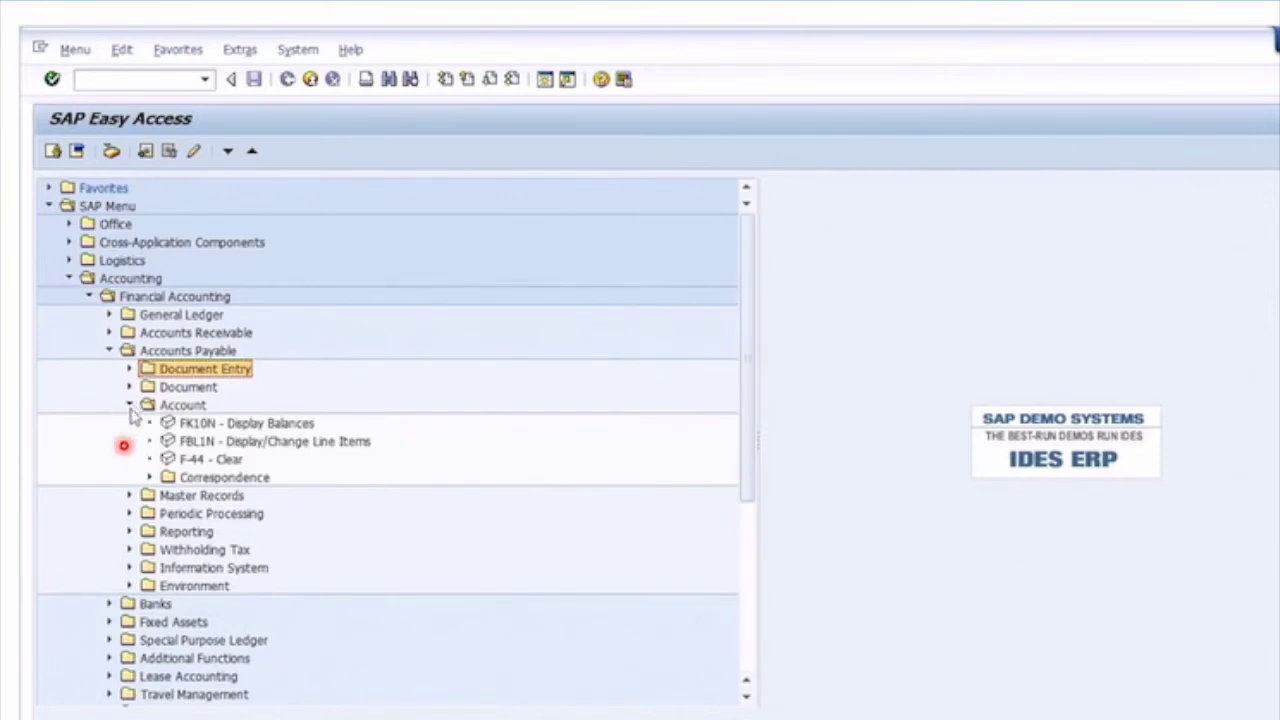
{"action": "left_click", "coordinate": [172, 406]}
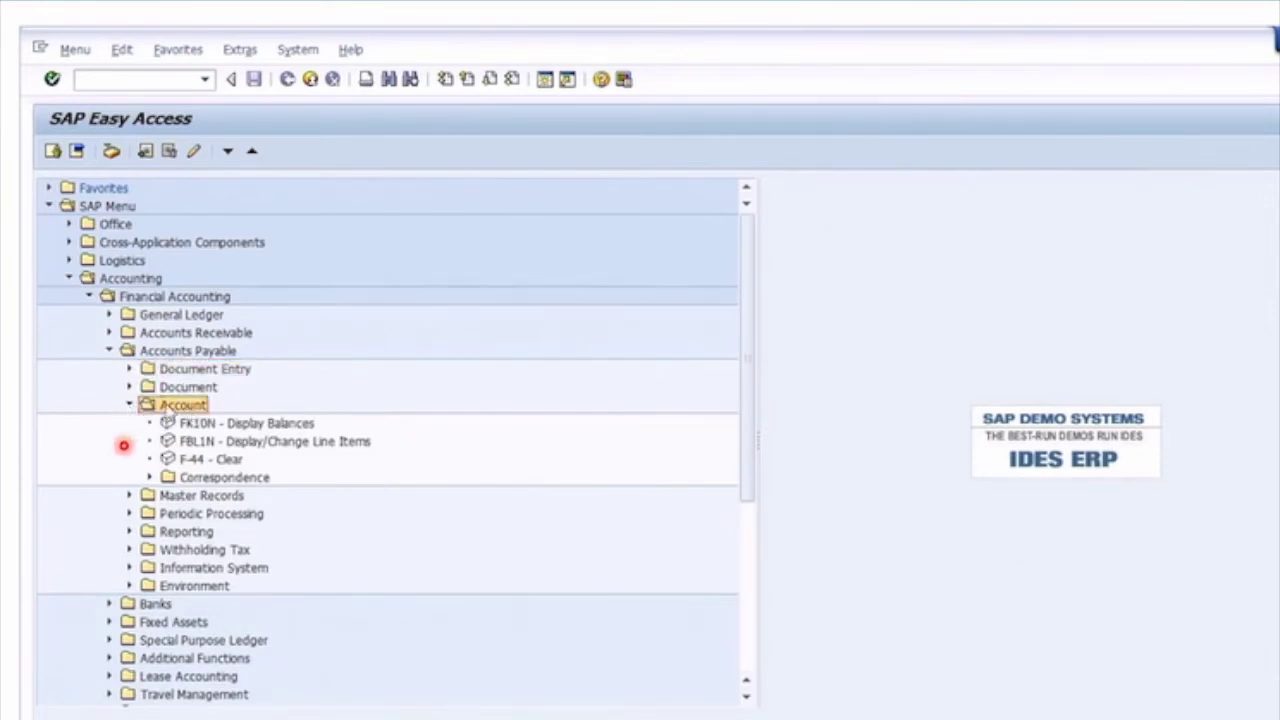
{"action": "left_click", "coordinate": [244, 447]}
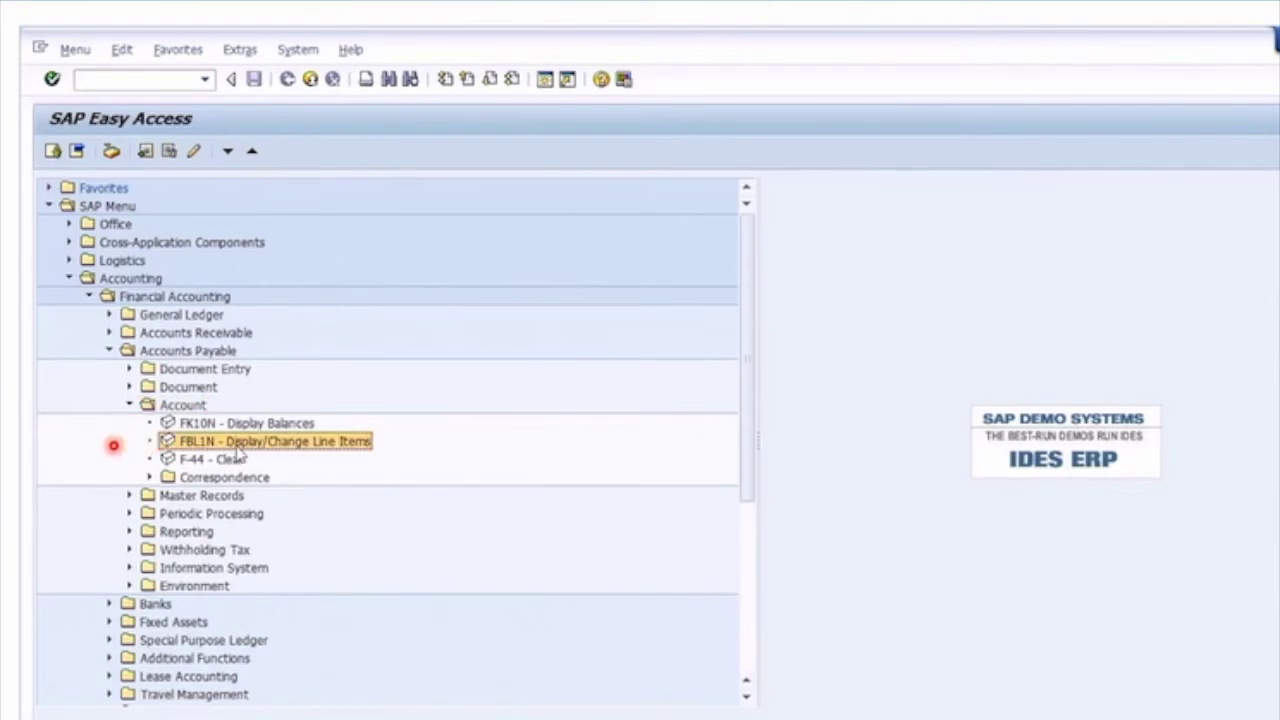
{"action": "double_click", "coordinate": [237, 446]}
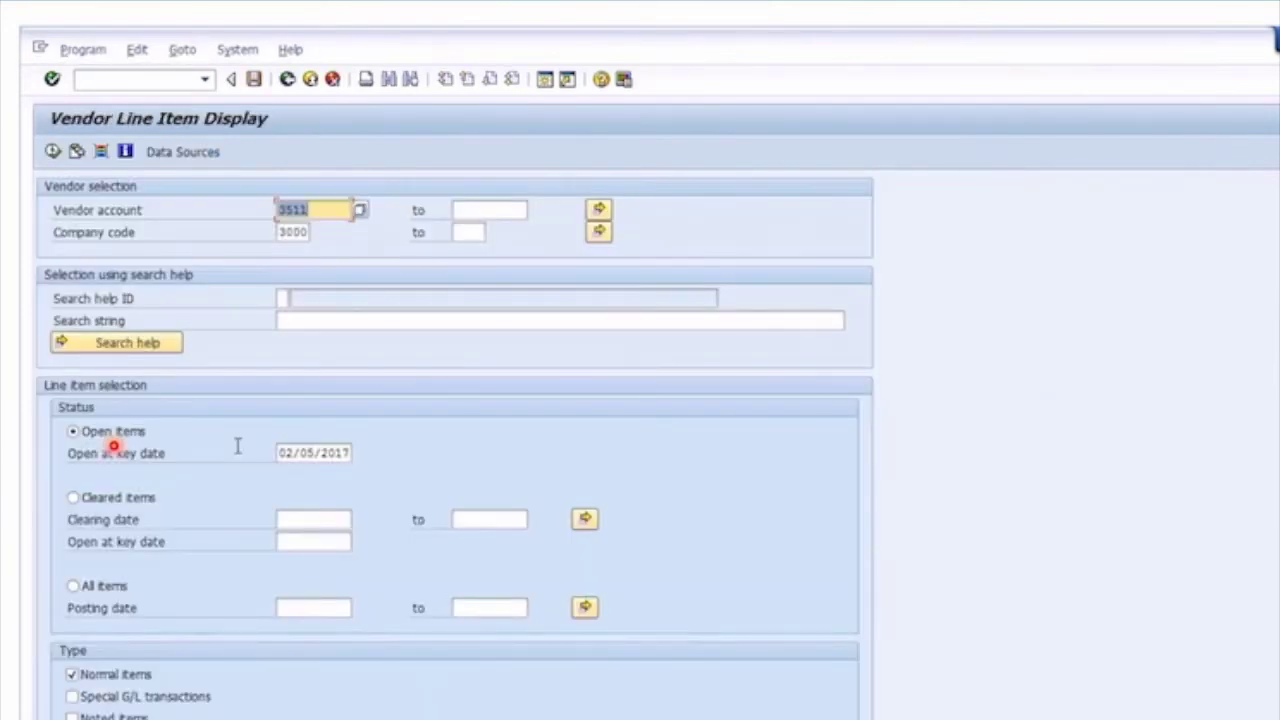
Display the vendor's open items in company code 3000 at key date 02/05/2017 and enlarge the list area
{"action": "left_click", "coordinate": [320, 209]}
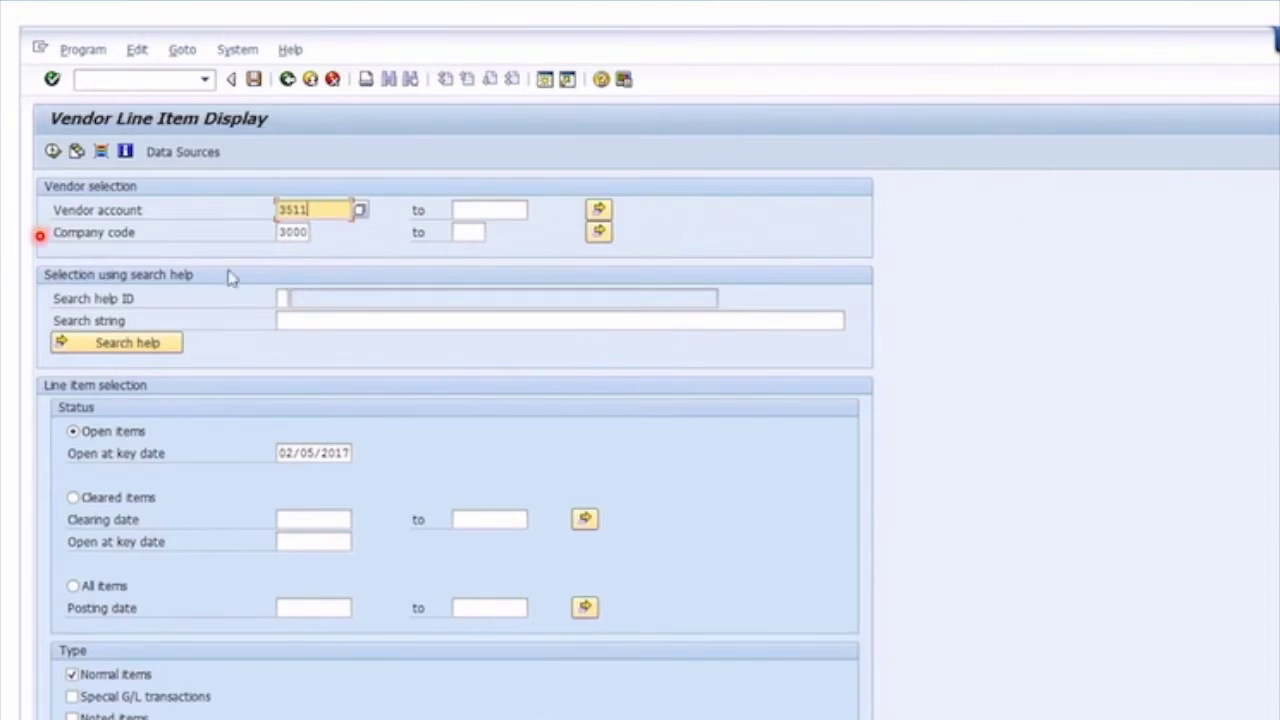
{"action": "left_click", "coordinate": [101, 436]}
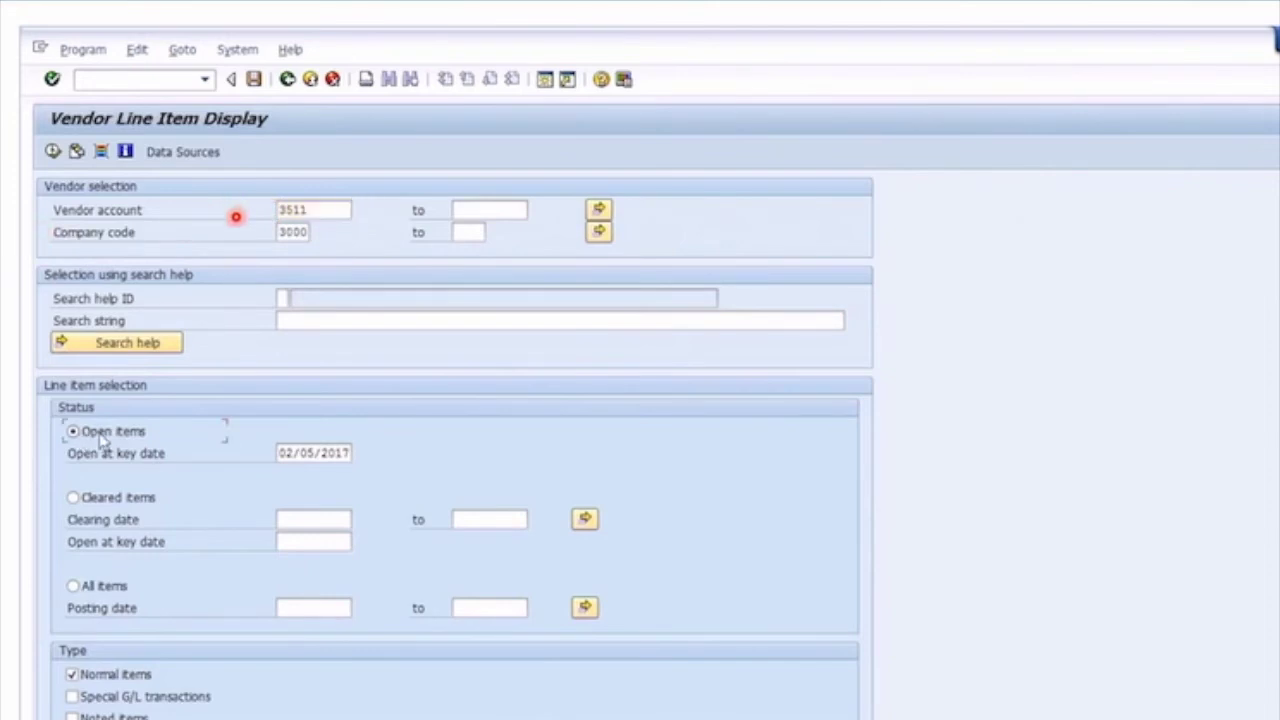
{"action": "left_click", "coordinate": [52, 151]}
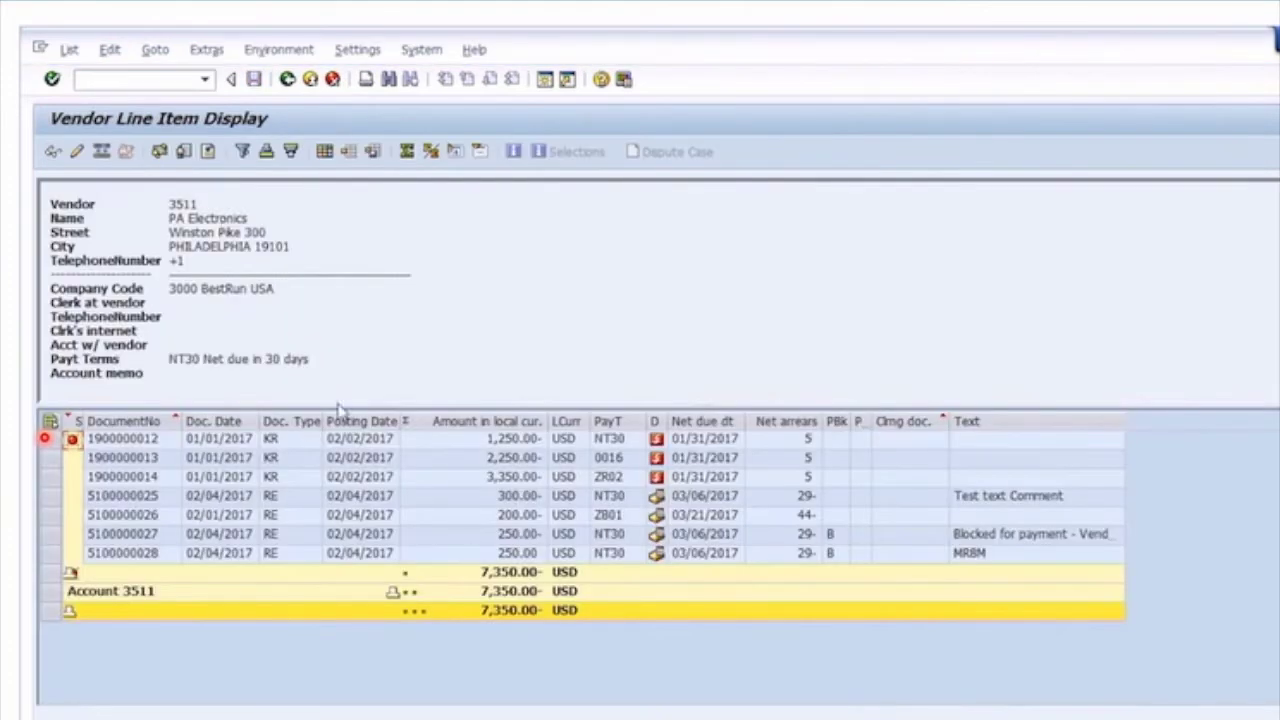
{"action": "left_click_drag", "start_coordinate": [338, 408], "coordinate": [330, 272]}
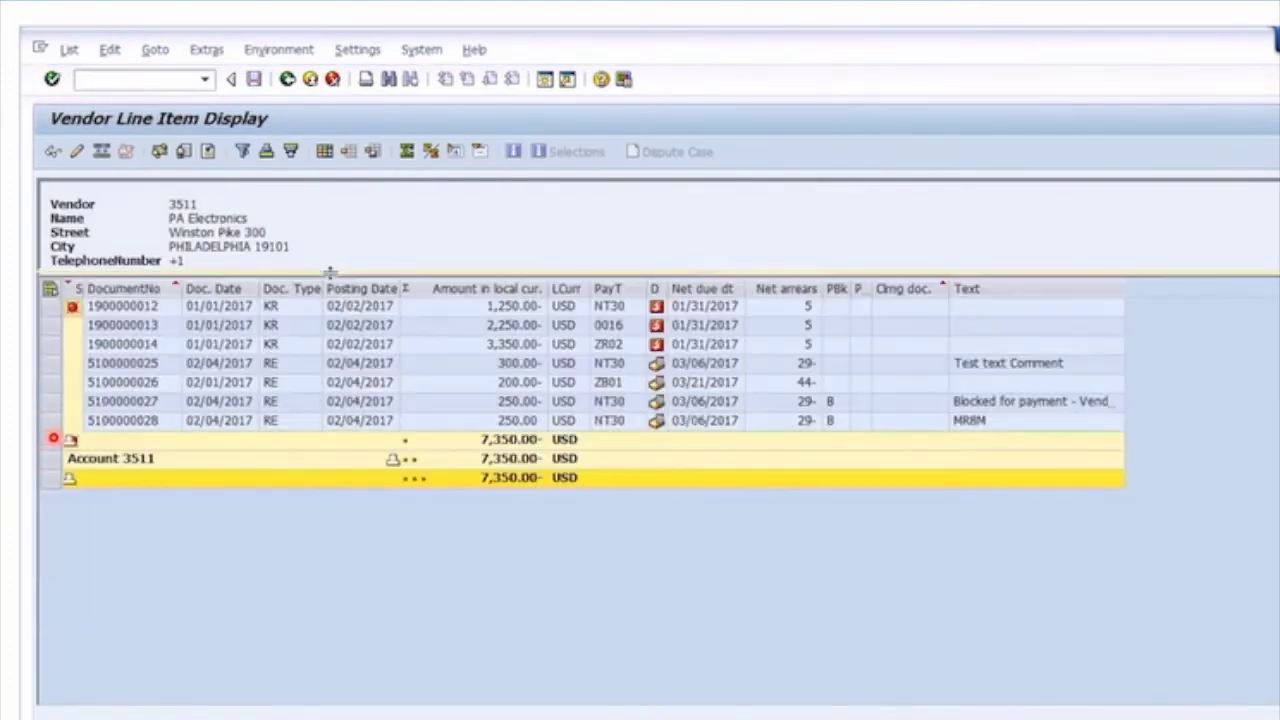
Mark the two payment-blocked 250.00 USD items and widen the Text column to read their full texts
{"action": "left_click", "coordinate": [52, 401]}
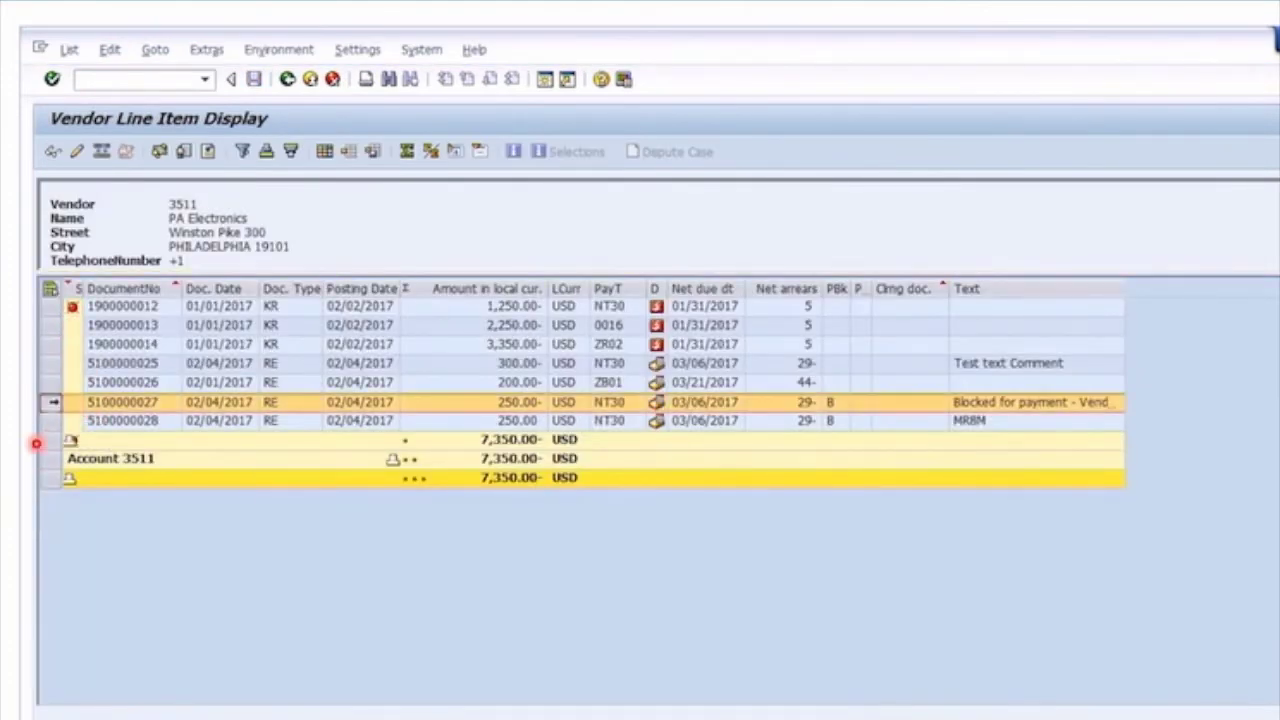
{"action": "left_click", "coordinate": [50, 420], "text": "shift"}
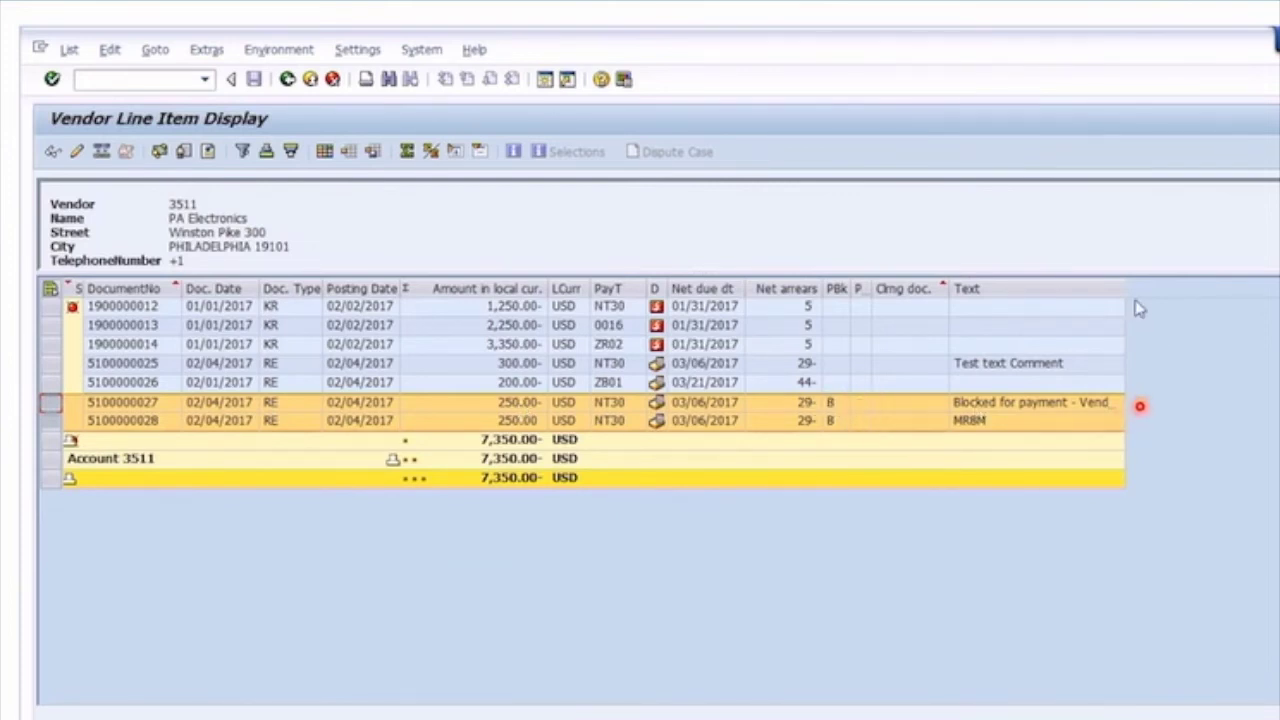
{"action": "left_click_drag", "start_coordinate": [1124, 288], "coordinate": [1174, 288]}
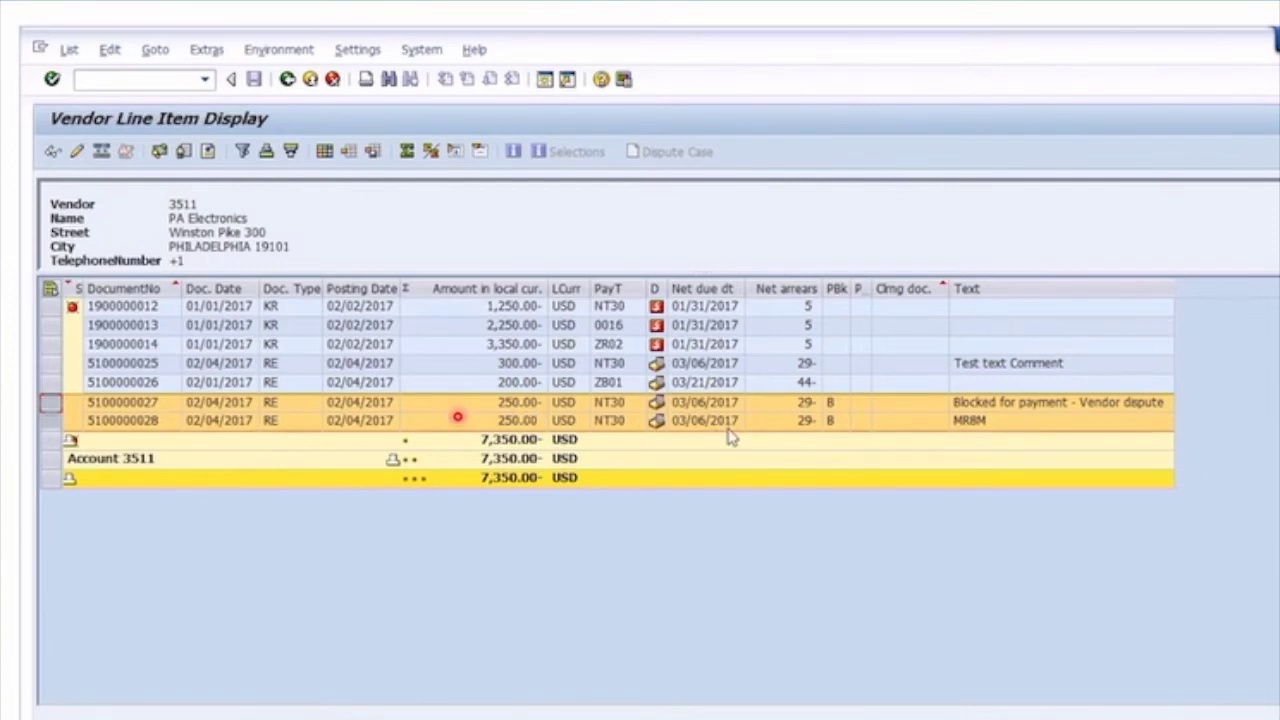
Leave the vendor line item display and start the vendor clearing transaction F-44 from the Account transactions
{"action": "left_click", "coordinate": [286, 80]}
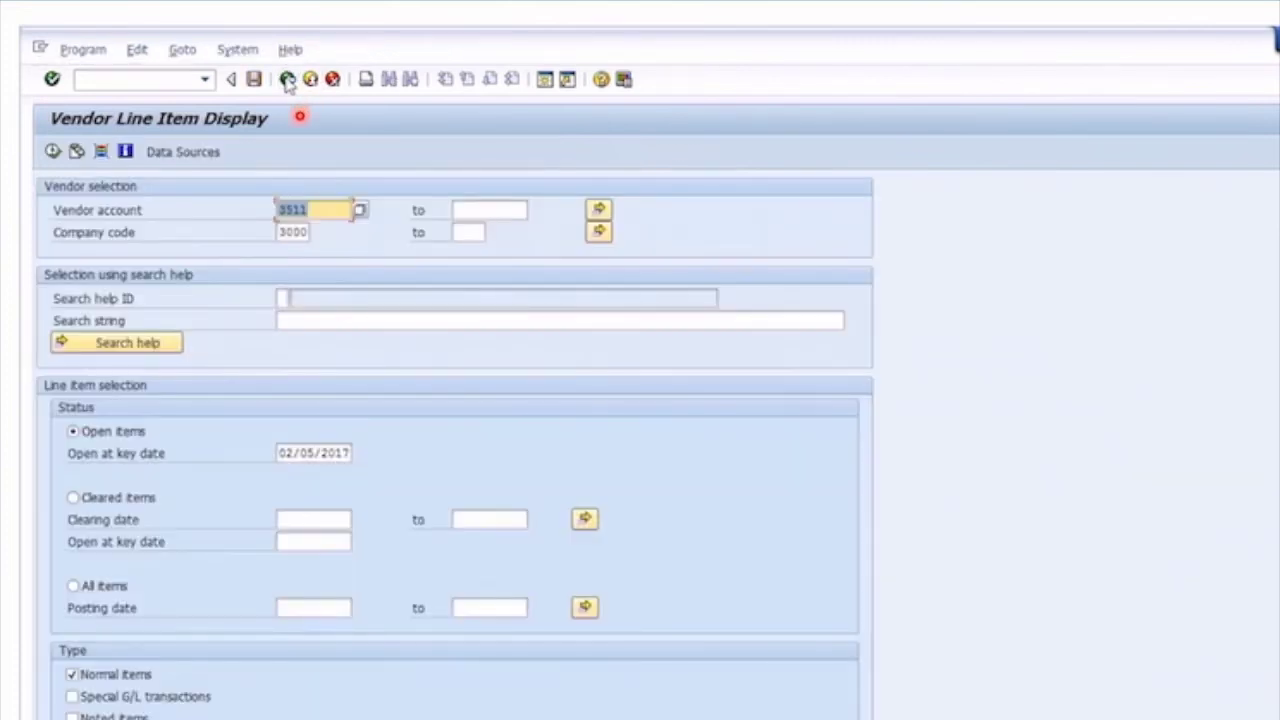
{"action": "left_click", "coordinate": [287, 80]}
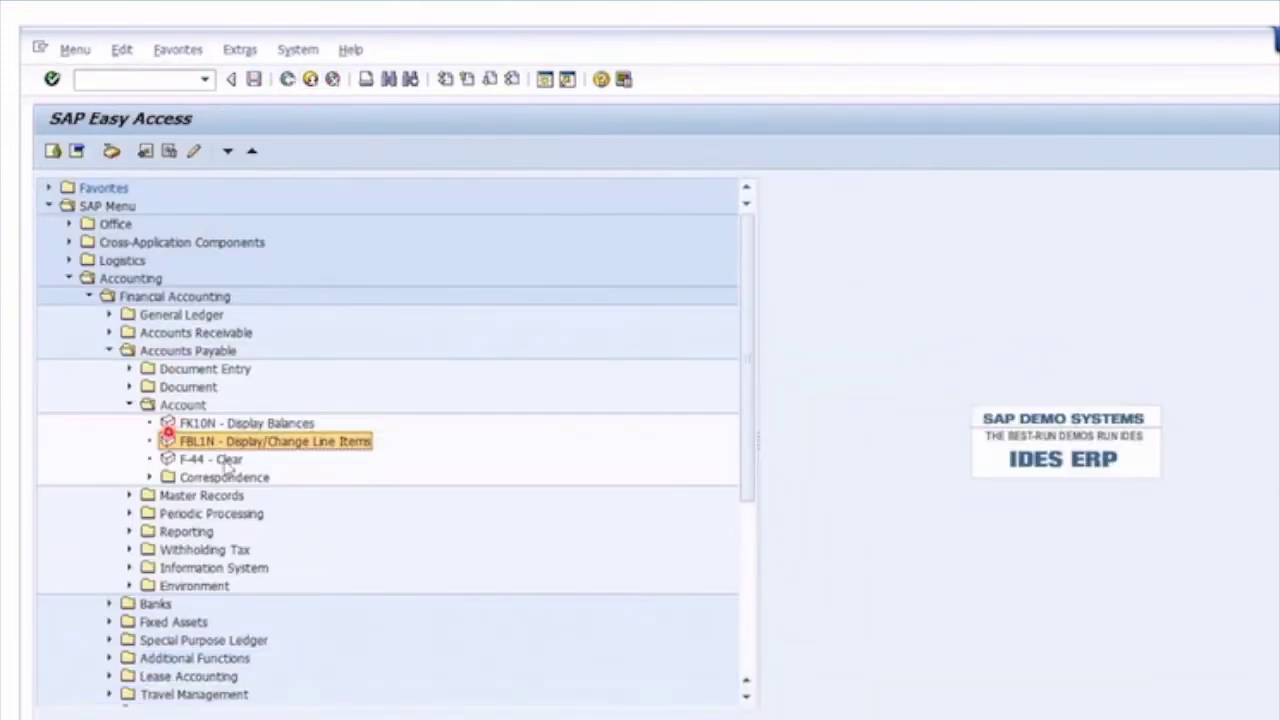
{"action": "left_click", "coordinate": [218, 460]}
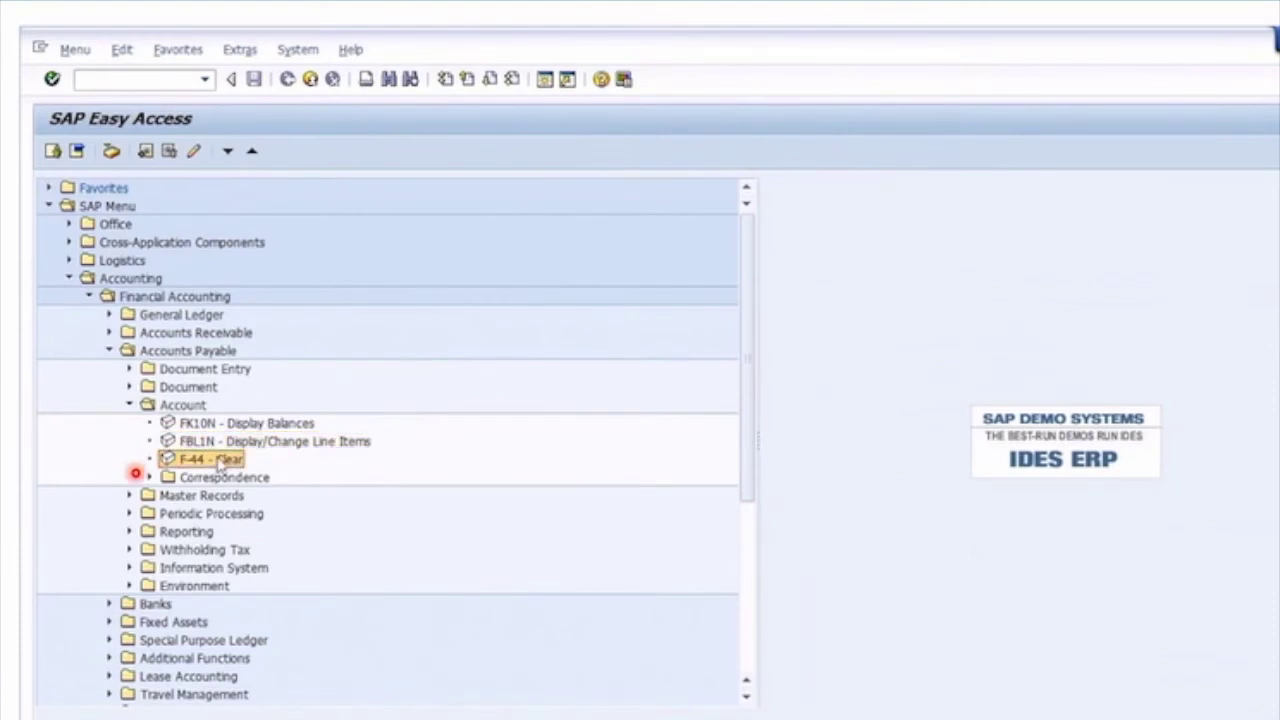
{"action": "double_click", "coordinate": [208, 461]}
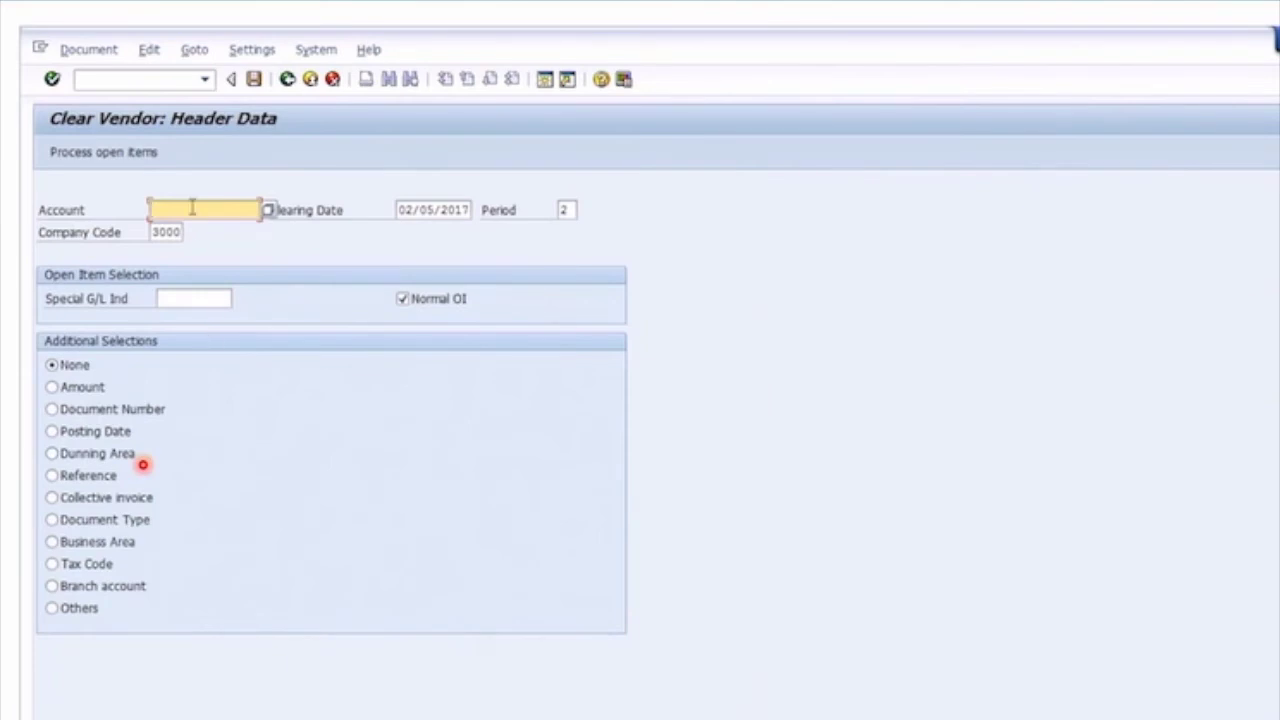
Enter the vendor's account number for clearing in company code 3000 with clearing date 02/05/2017, and open its normal open items for processing
{"action": "left_click", "coordinate": [232, 212]}
{"action": "left_click", "coordinate": [193, 231]}
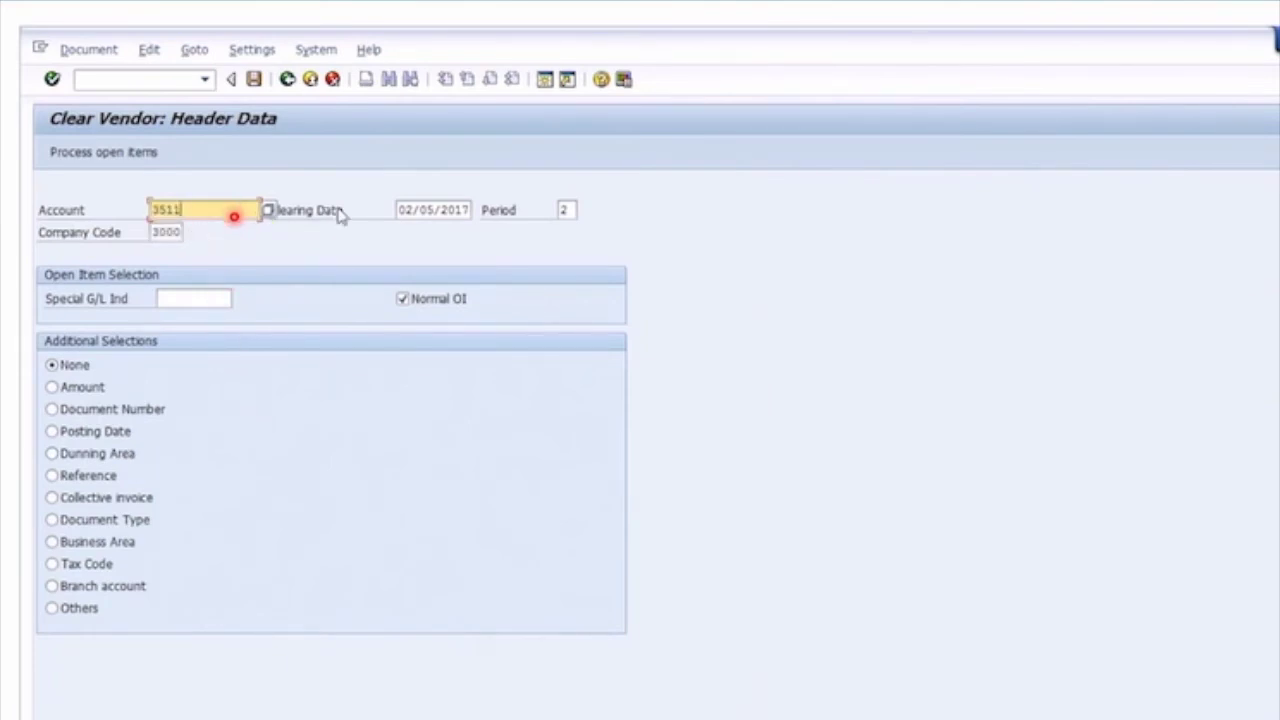
{"action": "key", "text": "Tab"}
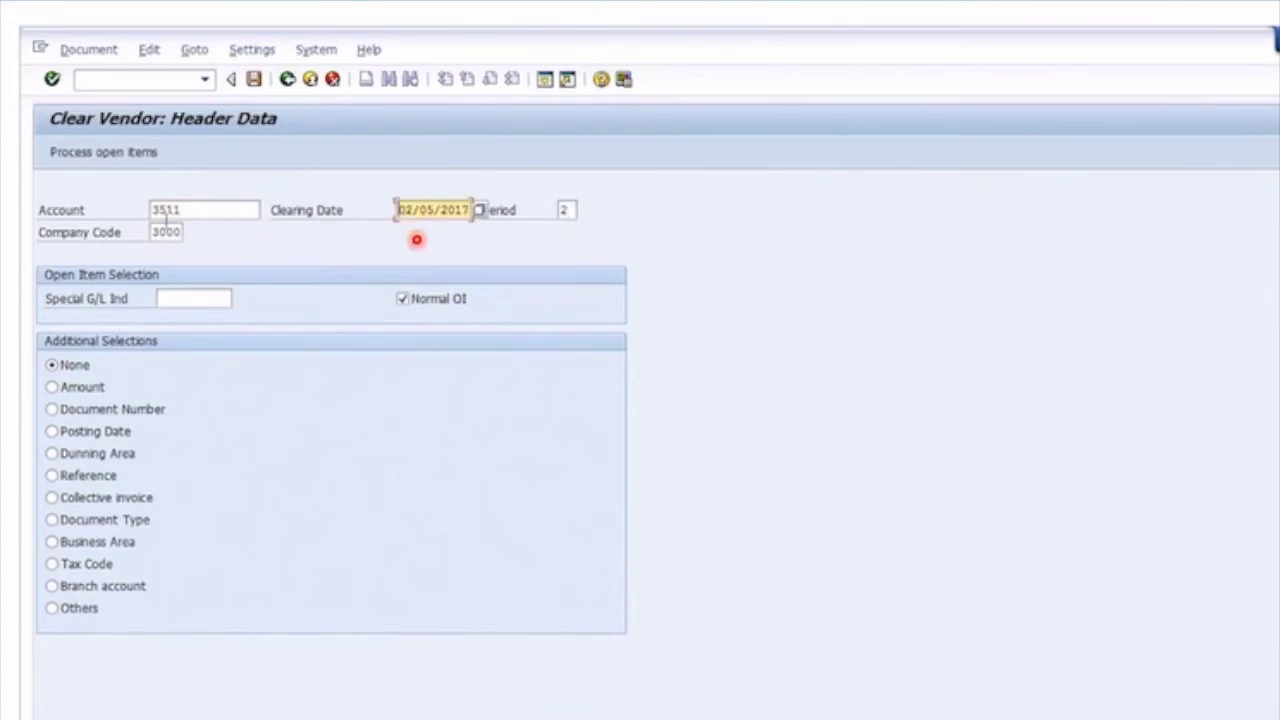
{"action": "key", "text": "Tab"}
{"action": "key", "text": "Tab"}
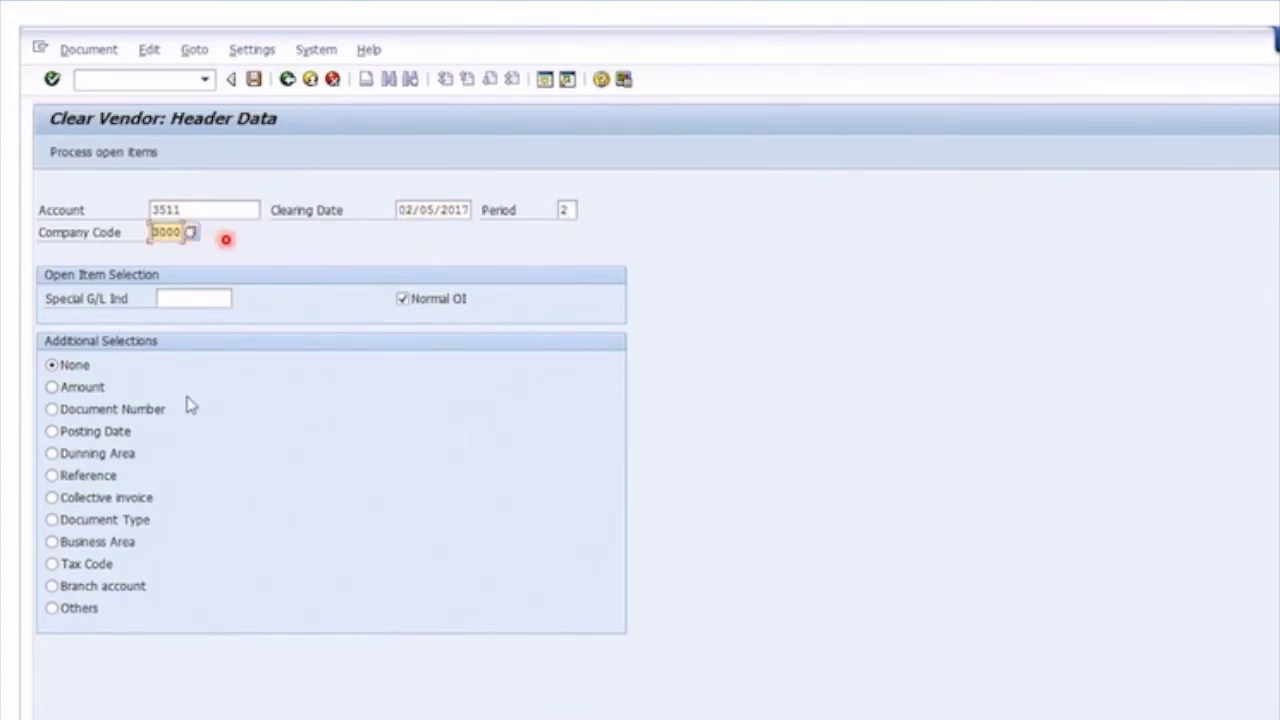
{"action": "key", "text": "Tab"}
{"action": "key", "text": "Tab"}
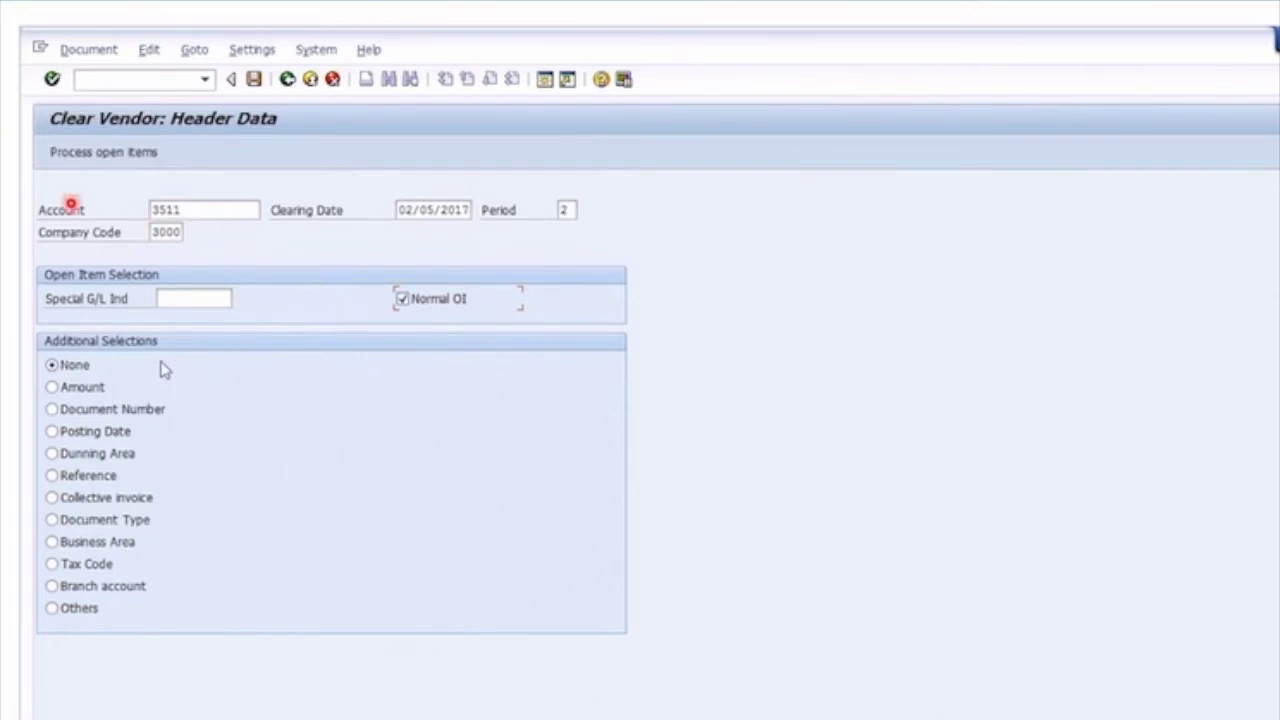
{"action": "left_click", "coordinate": [110, 158]}
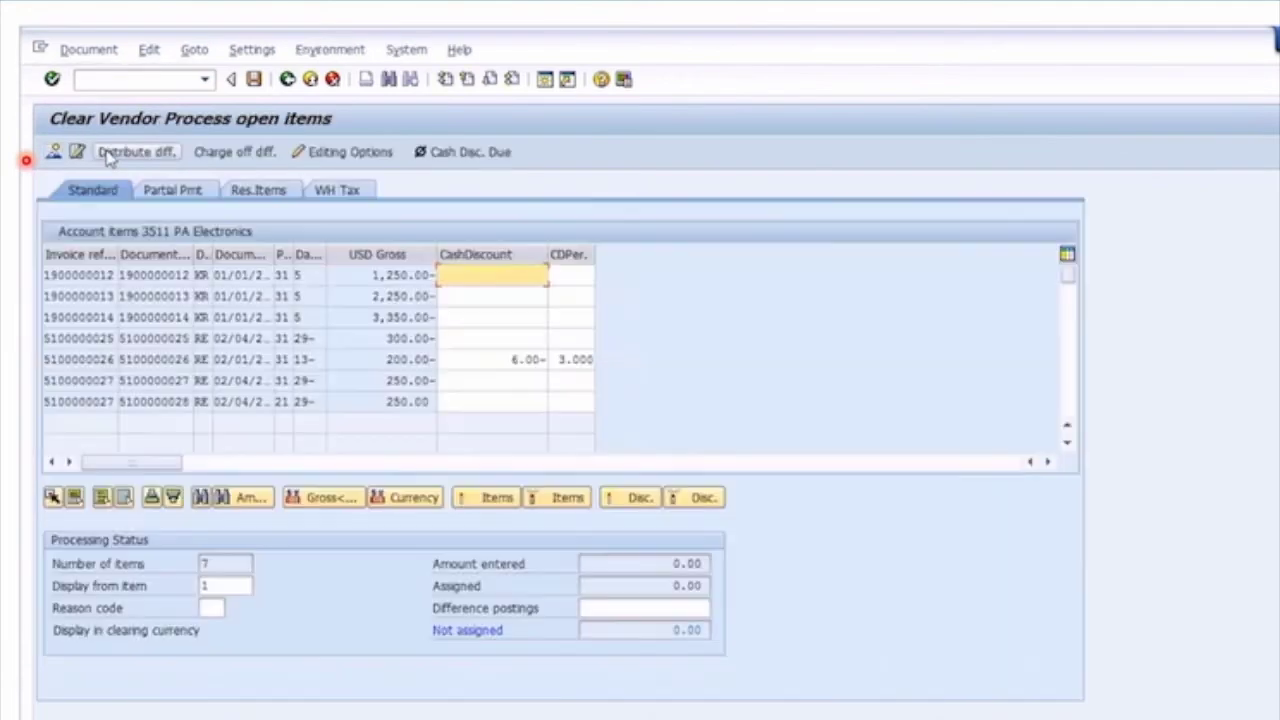
Widen the document number column and examine the two offsetting 250.00 USD items and the processing status amounts
{"action": "left_click_drag", "start_coordinate": [118, 254], "coordinate": [222, 254]}
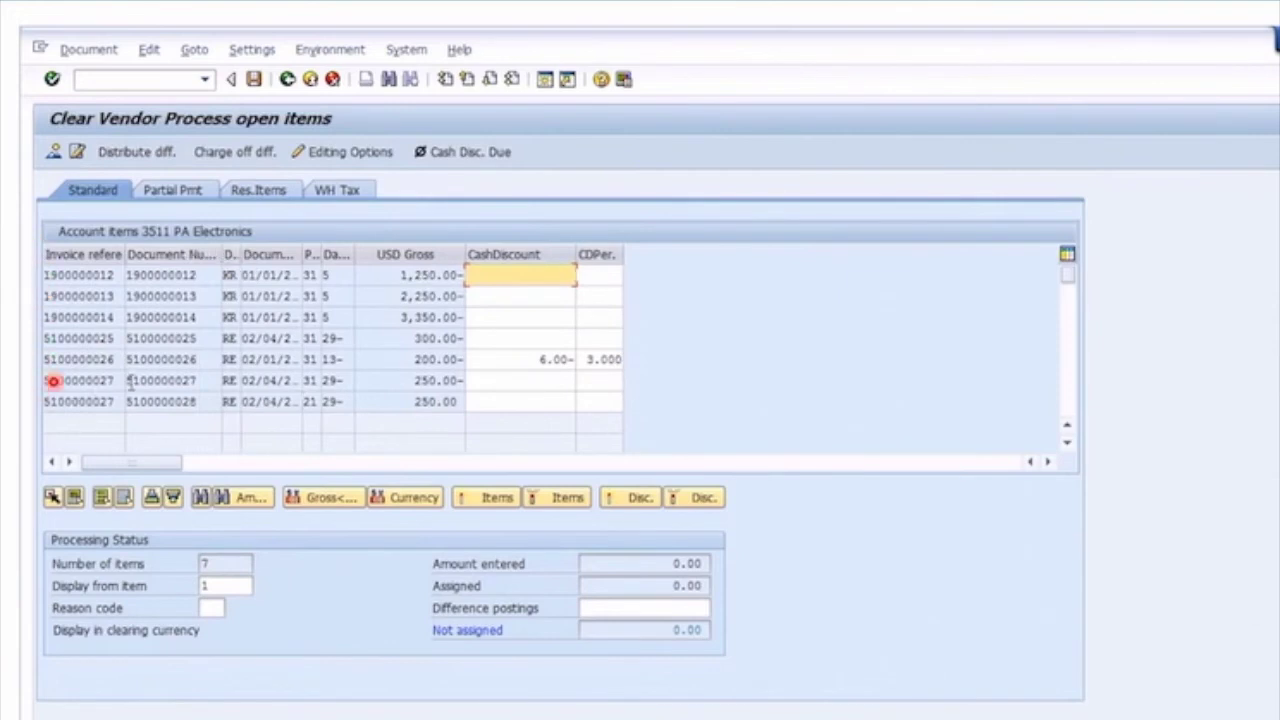
{"action": "double_click", "coordinate": [391, 378]}
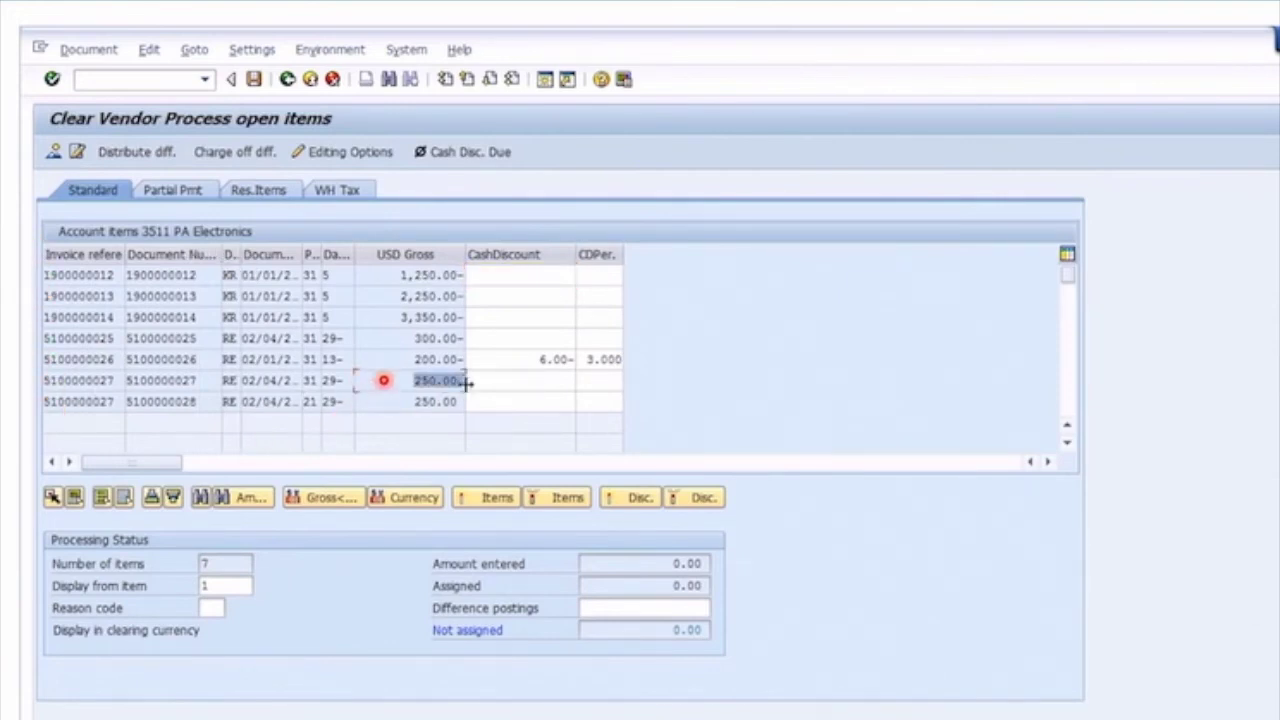
{"action": "double_click", "coordinate": [425, 401]}
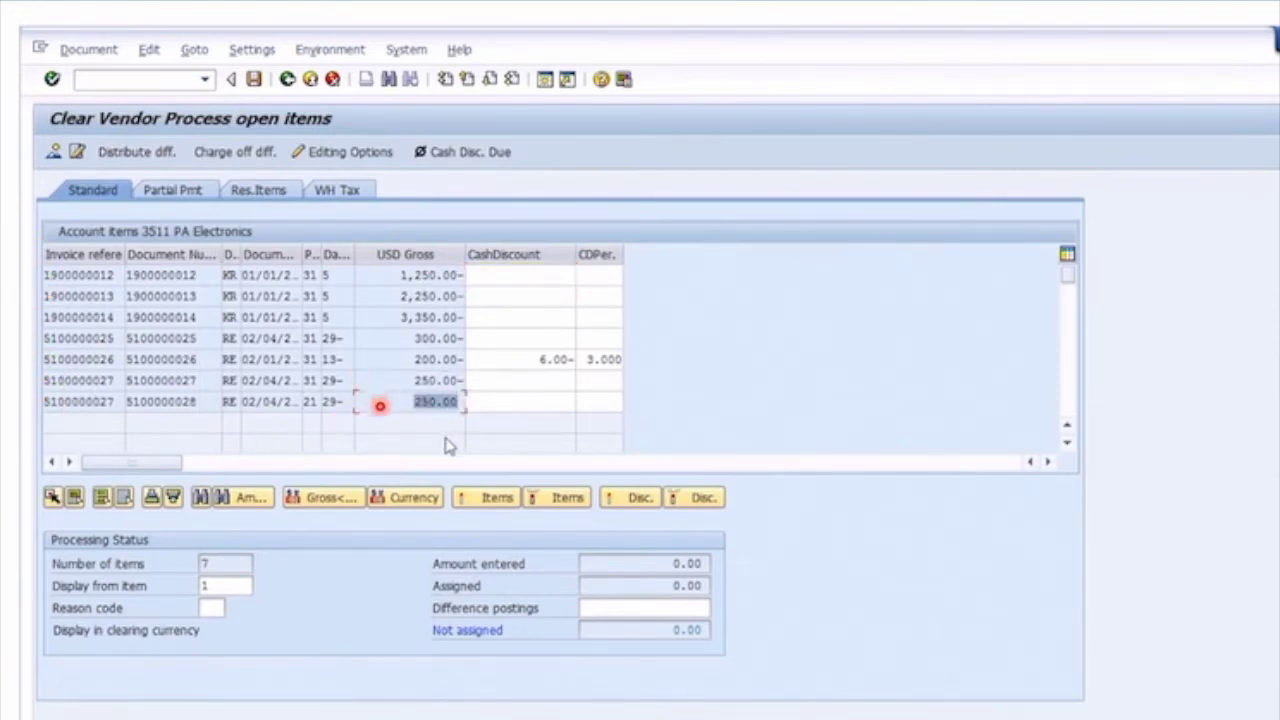
{"action": "left_click", "coordinate": [397, 405]}
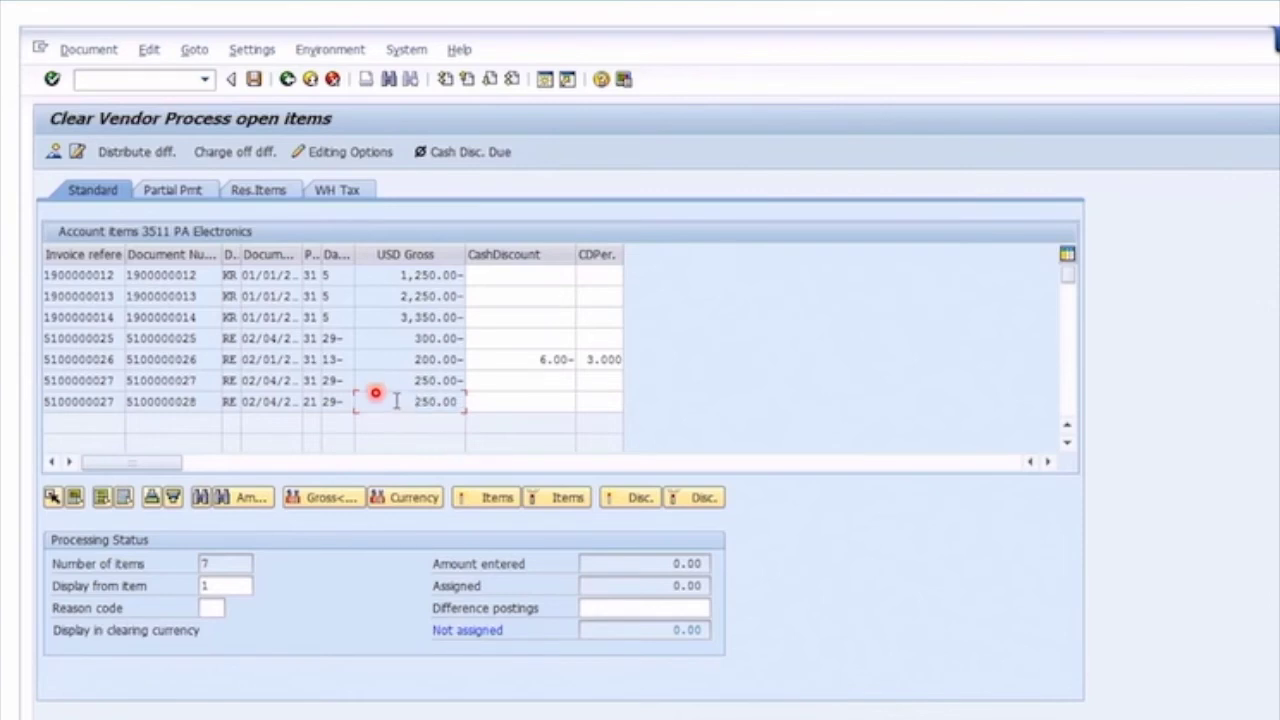
{"action": "left_click", "coordinate": [647, 563]}
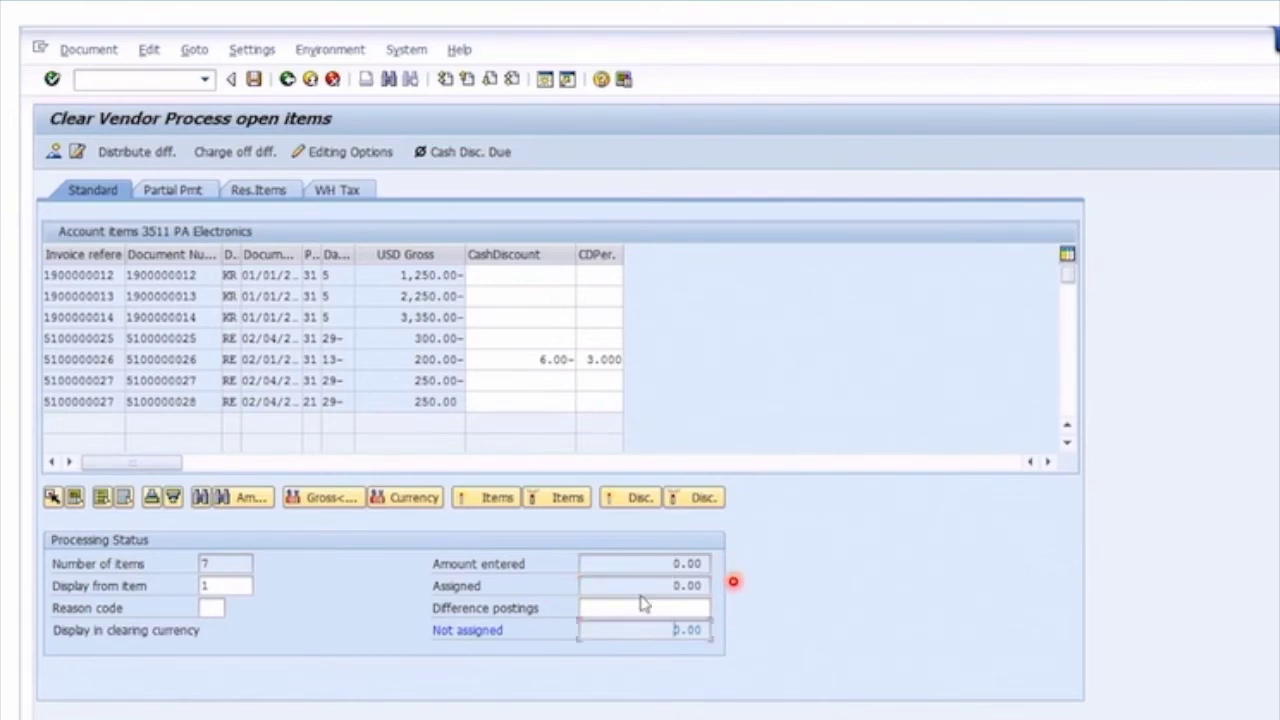
Activate the two offsetting 250.00 USD items for clearing and check the entered, assigned and not assigned amounts
{"action": "double_click", "coordinate": [431, 380]}
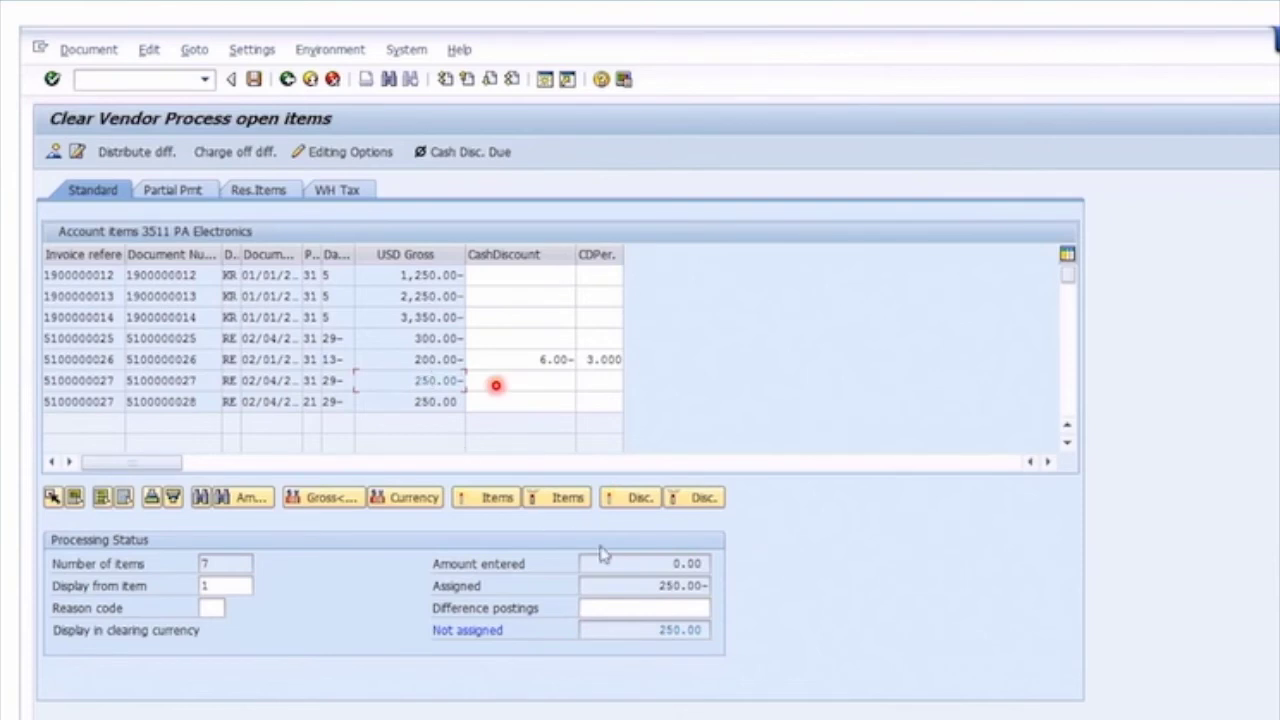
{"action": "double_click", "coordinate": [650, 583]}
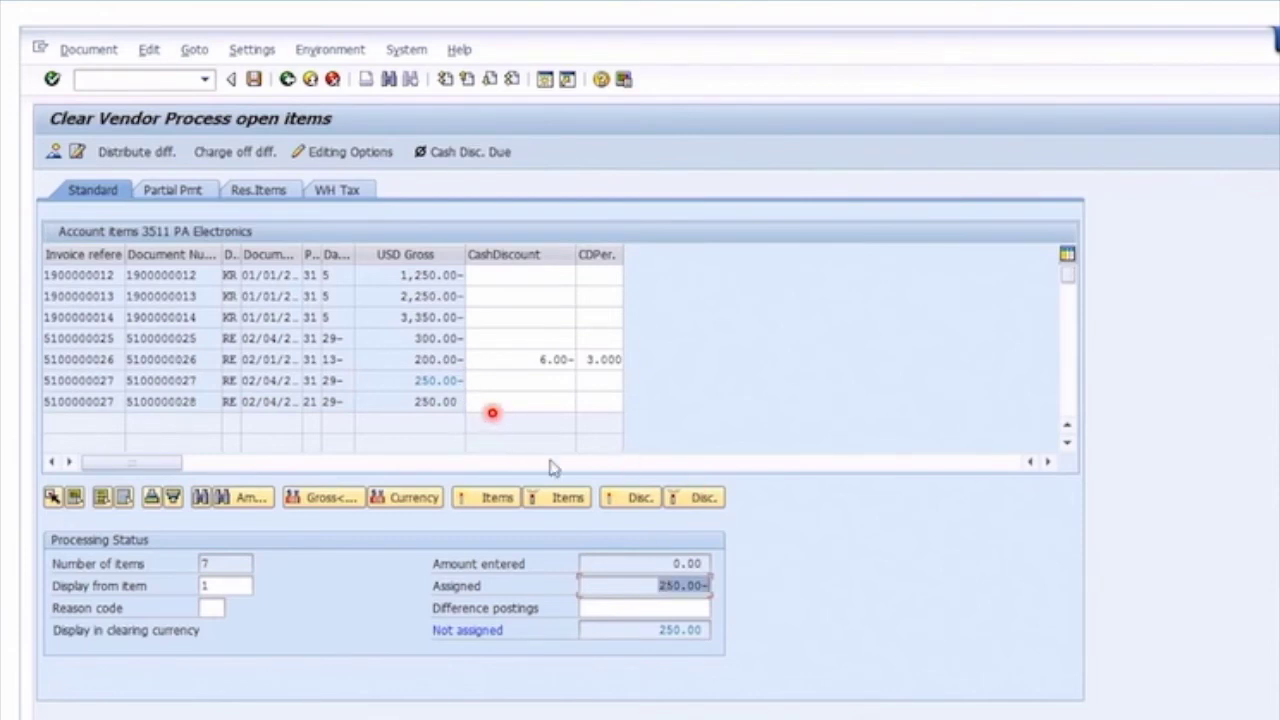
{"action": "double_click", "coordinate": [427, 402]}
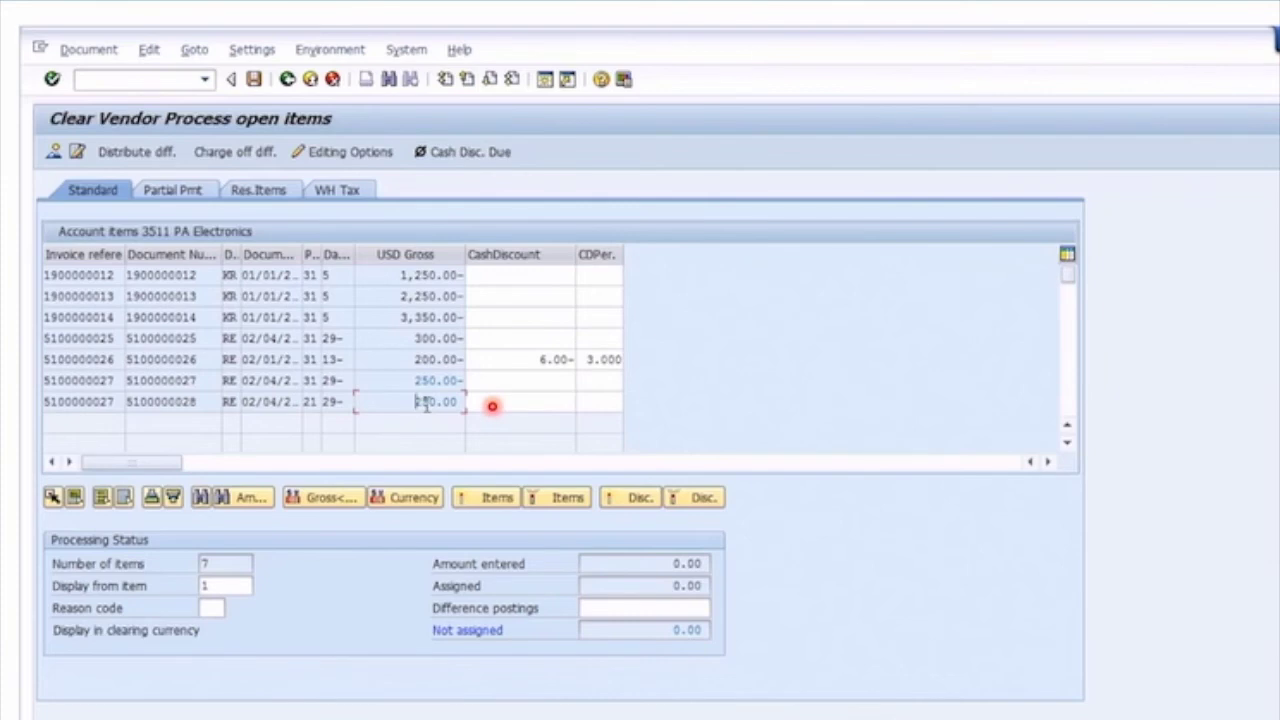
{"action": "left_click", "coordinate": [659, 566]}
{"action": "left_click_drag", "start_coordinate": [659, 566], "coordinate": [703, 564]}
{"action": "double_click", "coordinate": [686, 586]}
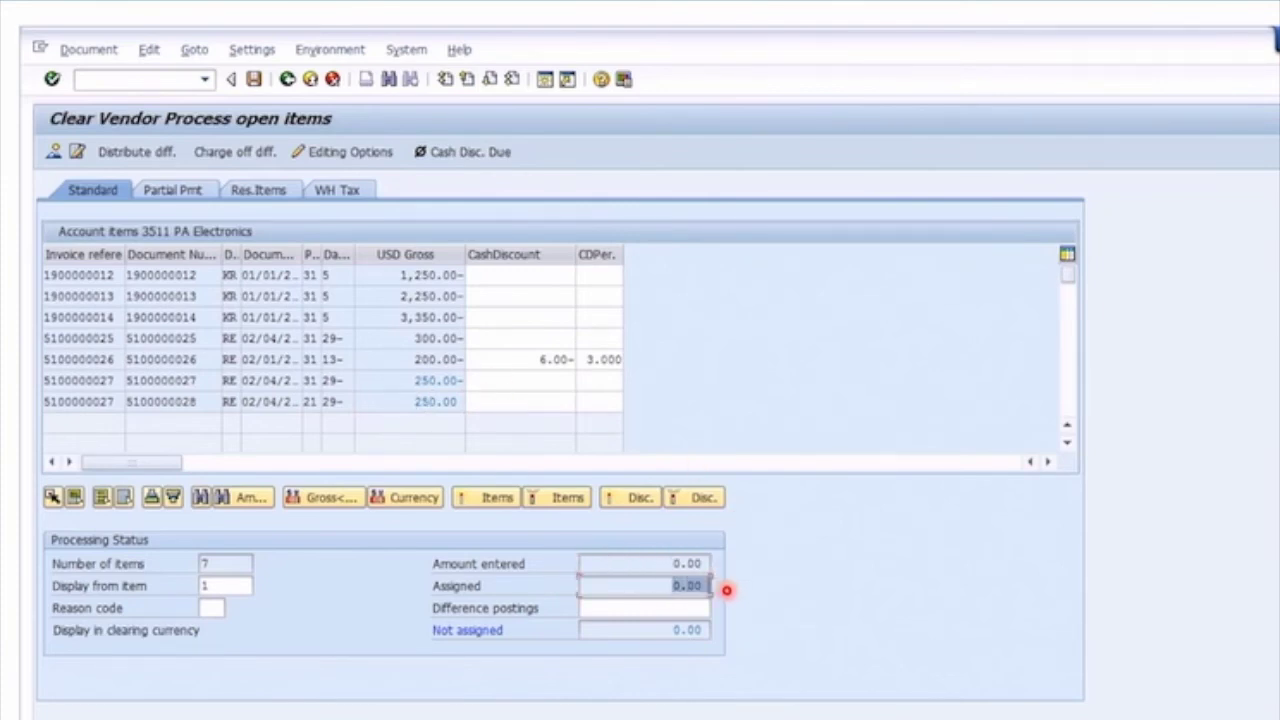
{"action": "double_click", "coordinate": [656, 630]}
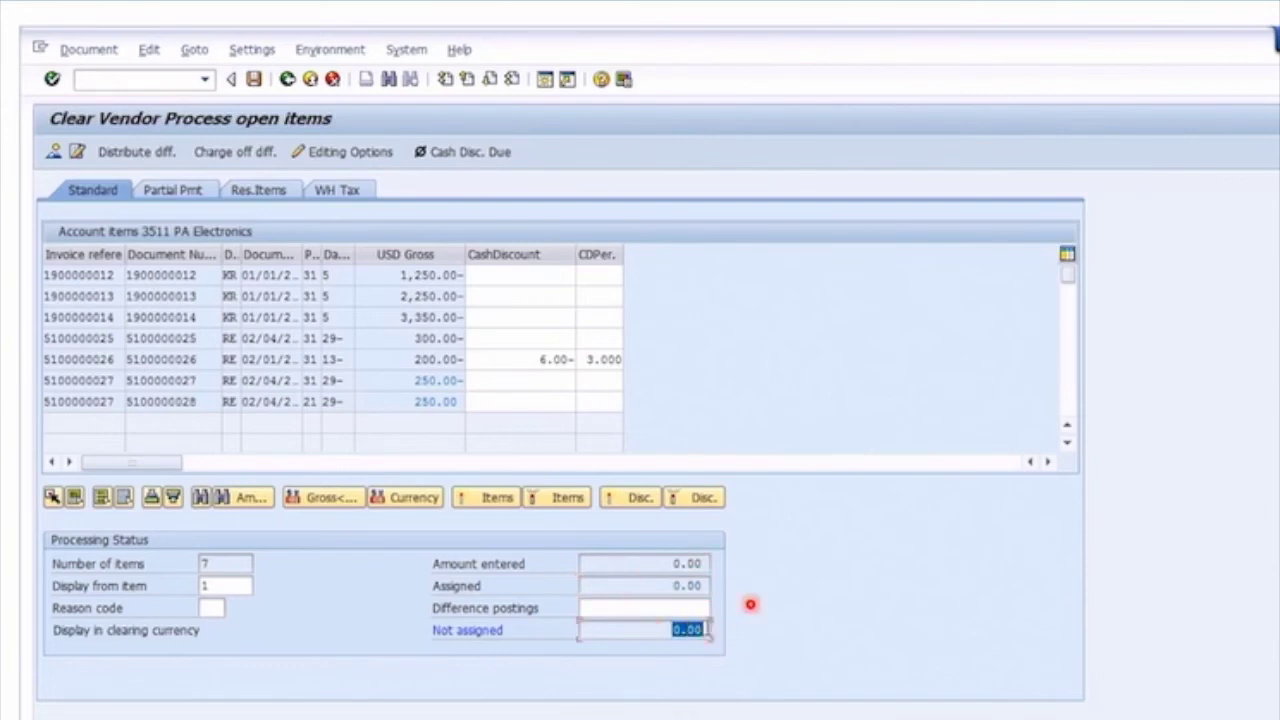
{"action": "left_click", "coordinate": [662, 586]}
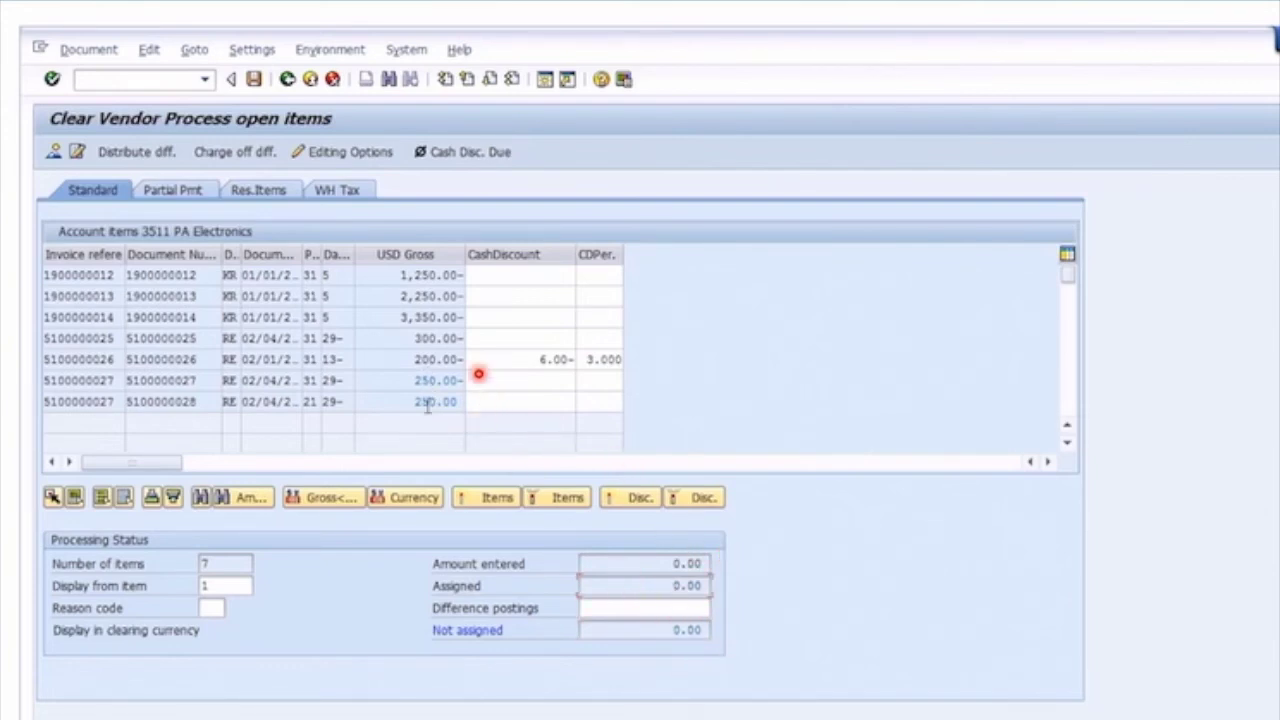
Review the clearing document's overview, return to the open items and post the clearing
{"action": "left_click", "coordinate": [53, 152]}
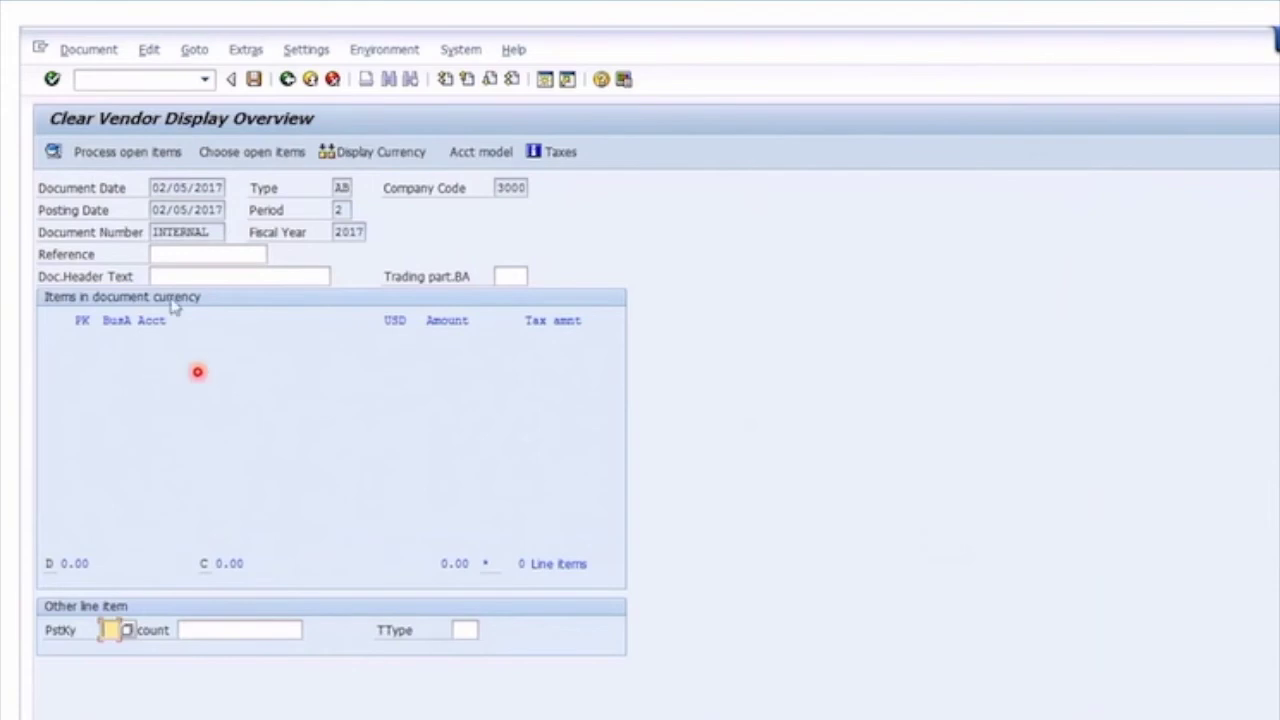
{"action": "left_click", "coordinate": [127, 152]}
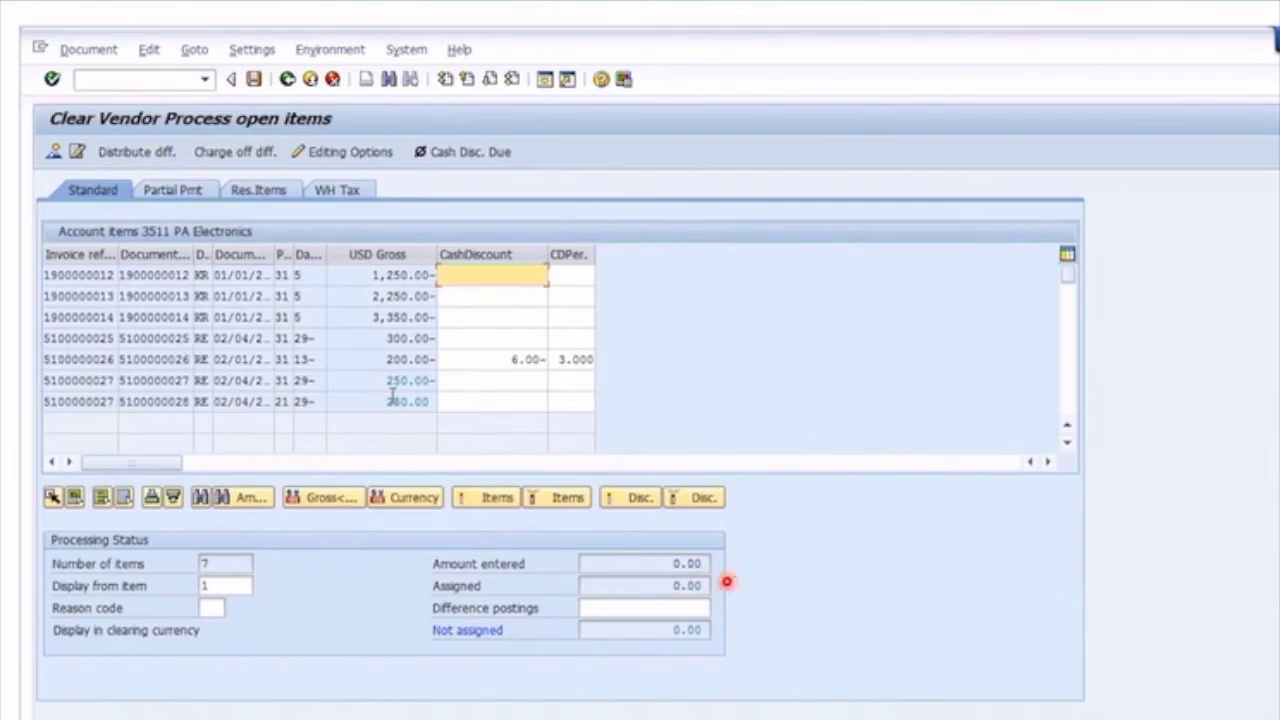
{"action": "left_click", "coordinate": [254, 80]}
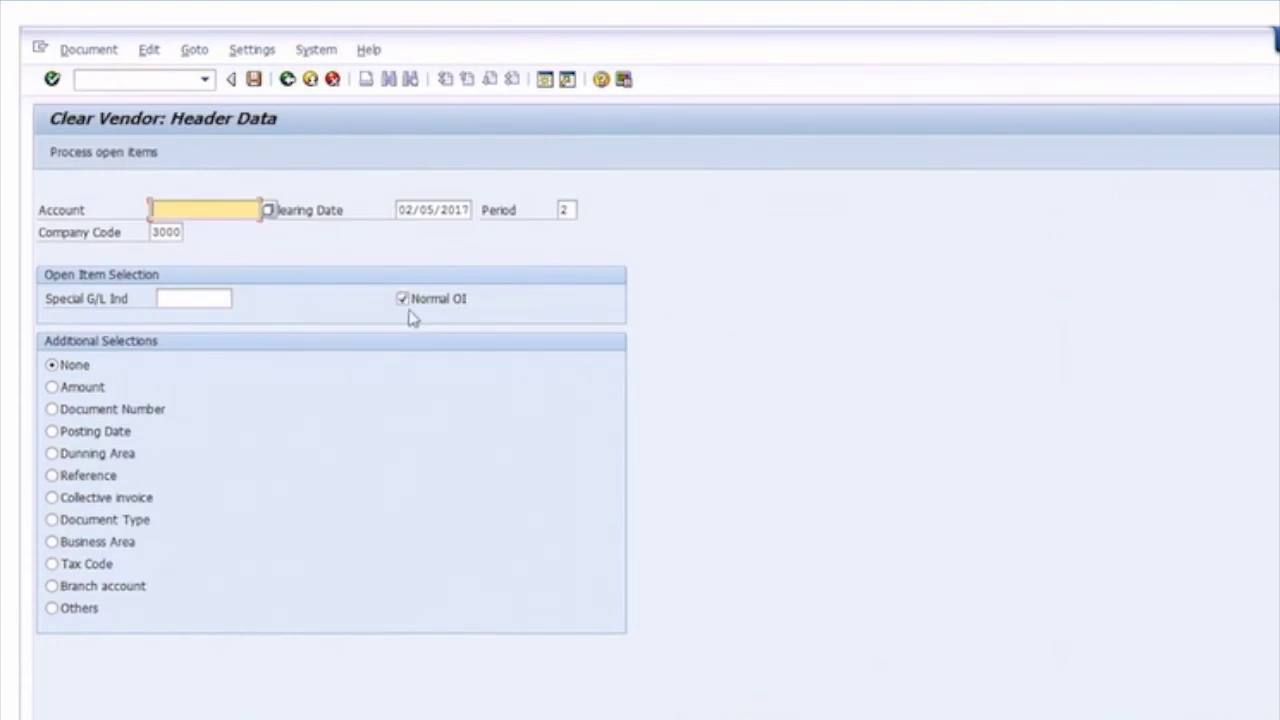
Reload the same vendor's open items in the clearing transaction to check which items remain
{"action": "left_click", "coordinate": [250, 208]}
{"action": "left_click", "coordinate": [206, 230]}
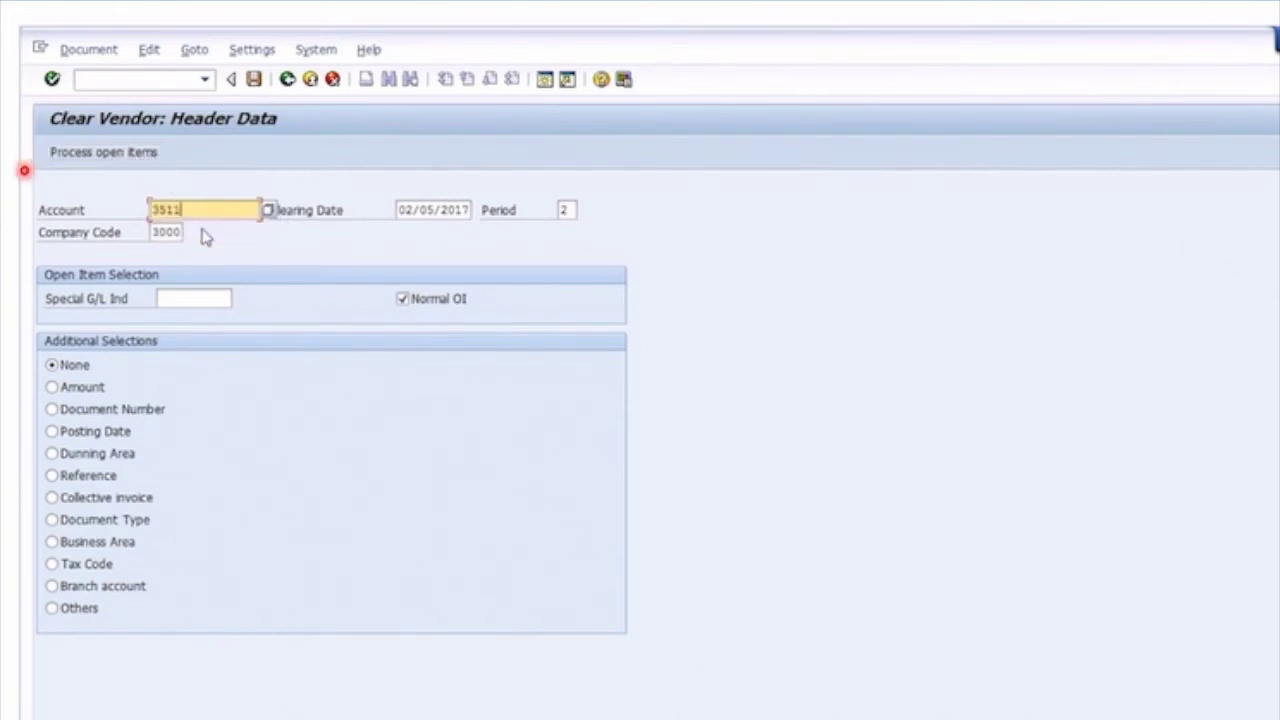
{"action": "left_click", "coordinate": [136, 160]}
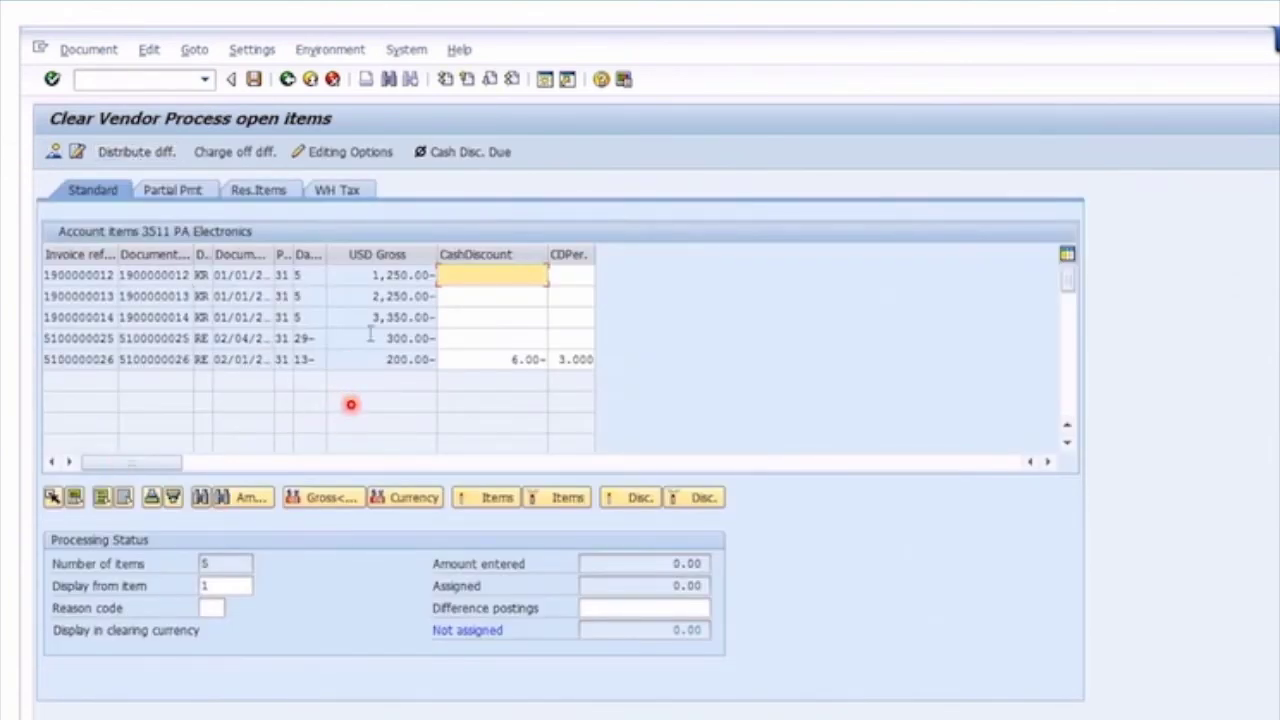
{"action": "left_click", "coordinate": [356, 351]}
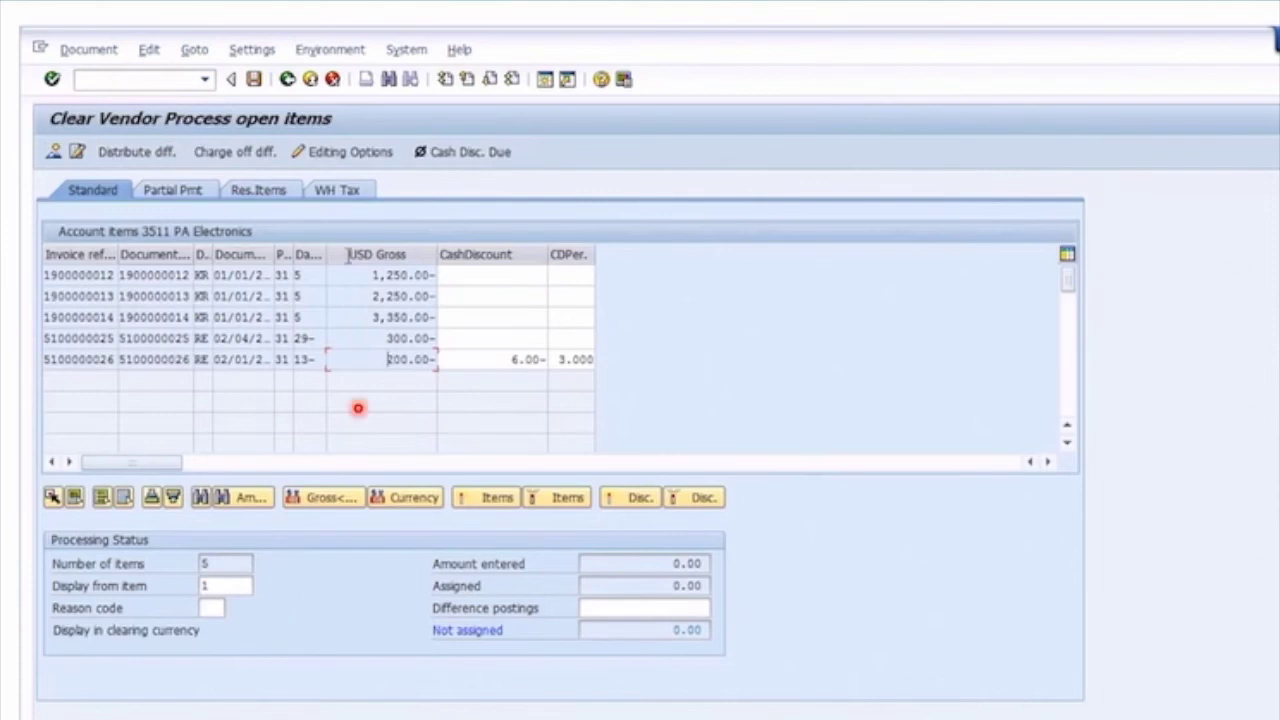
Exit vendor clearing without keeping the data and open the vendor line item display FBL1N
{"action": "left_click", "coordinate": [287, 79]}
{"action": "left_click", "coordinate": [287, 79]}
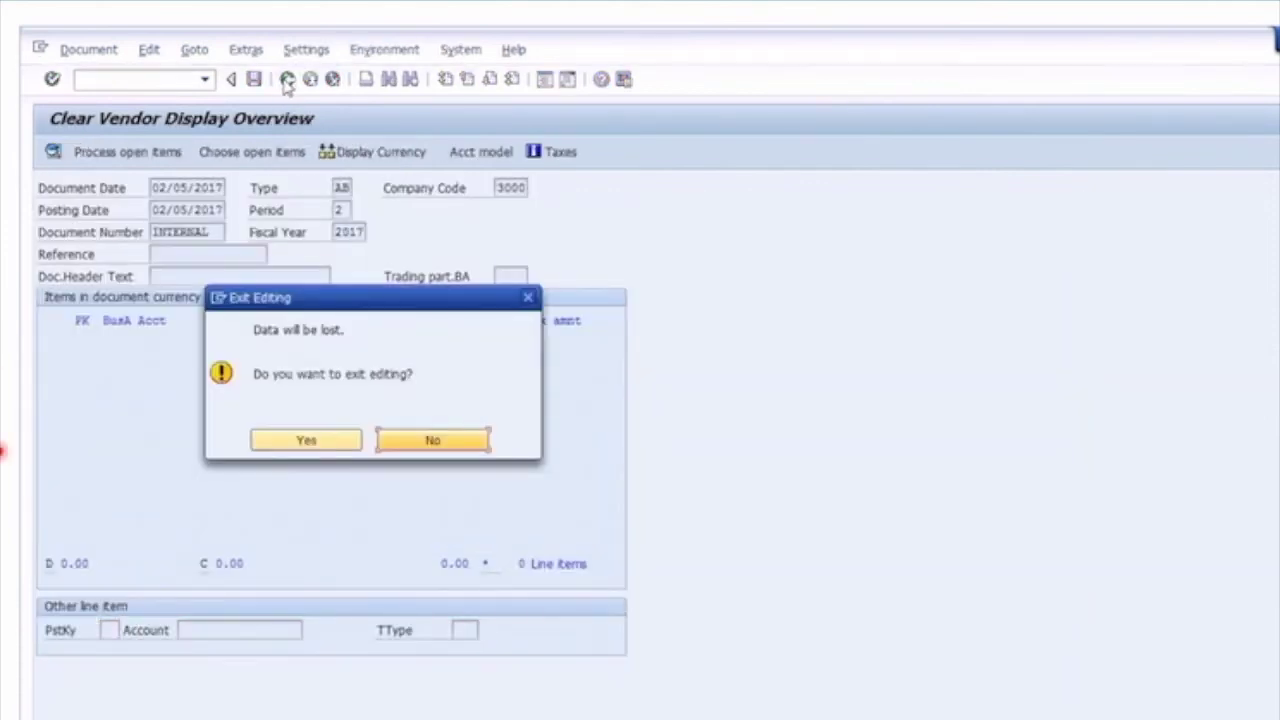
{"action": "left_click", "coordinate": [334, 438]}
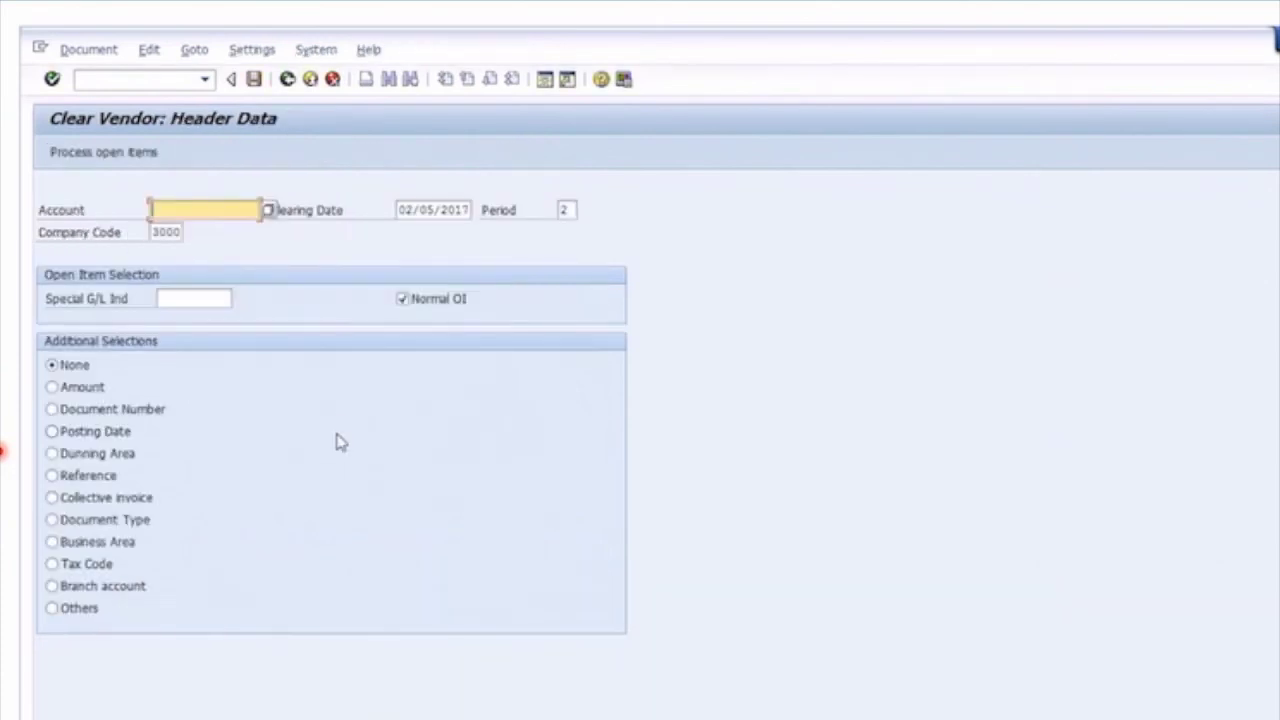
{"action": "left_click", "coordinate": [287, 80]}
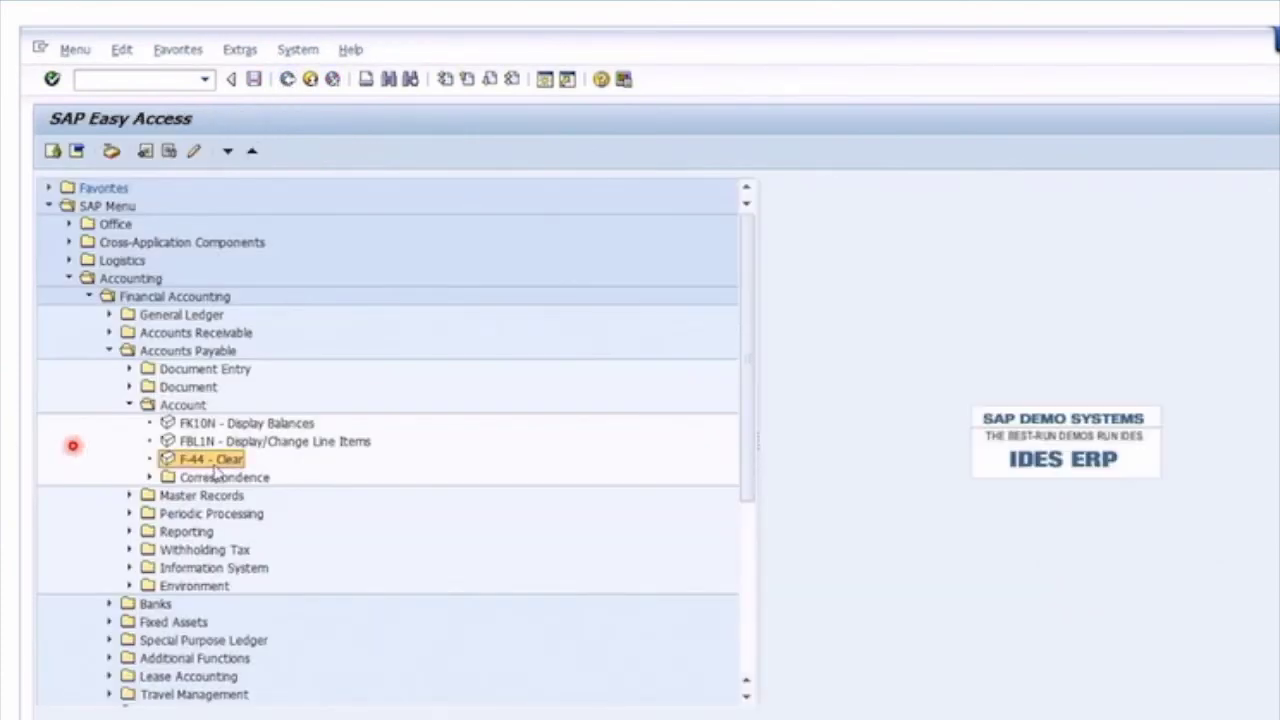
{"action": "left_click", "coordinate": [268, 443]}
{"action": "double_click", "coordinate": [228, 443]}
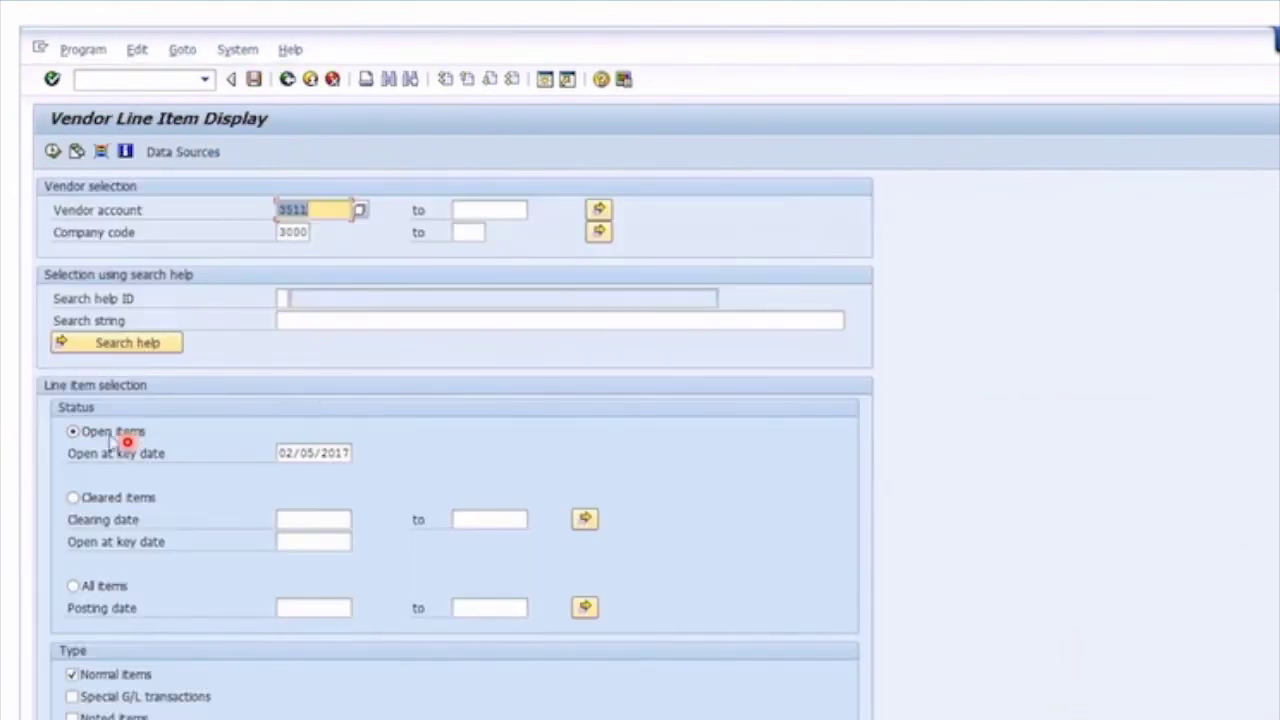
Display all items of the vendor in company code 3000, enlarge the list area and mark the two payment-blocked 250.00 USD items
{"action": "left_click", "coordinate": [86, 588]}
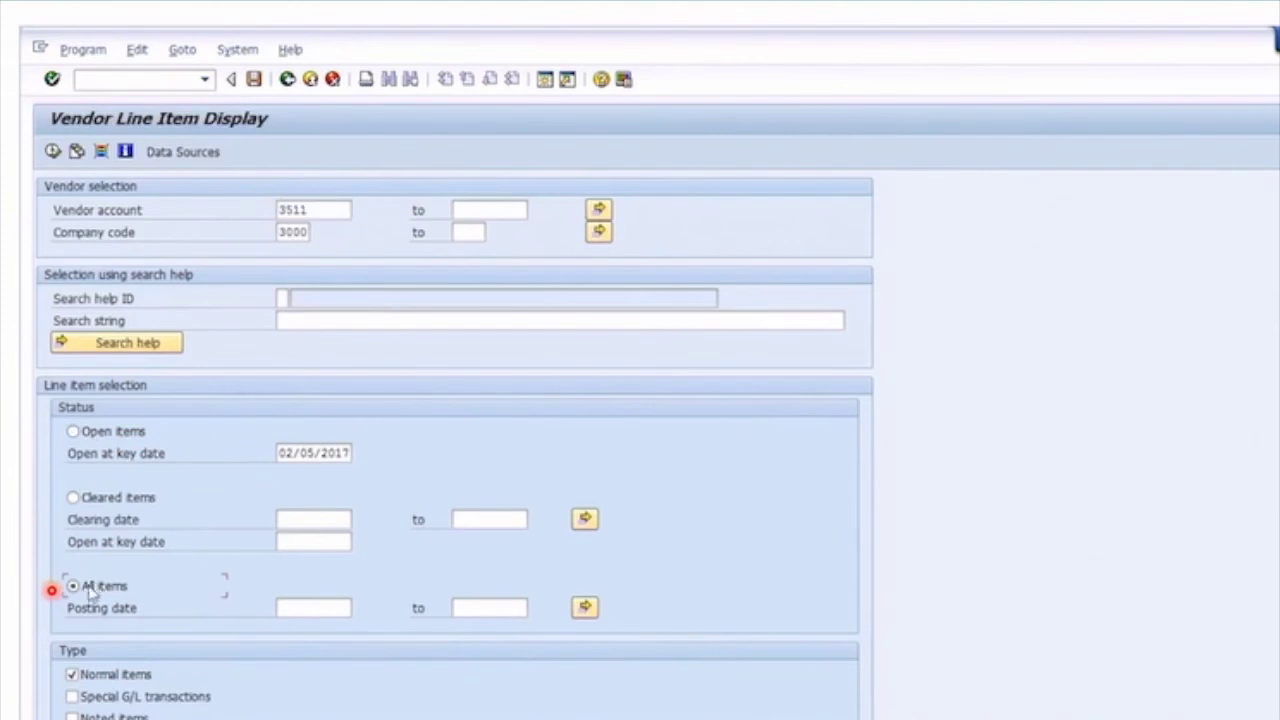
{"action": "left_click", "coordinate": [52, 152]}
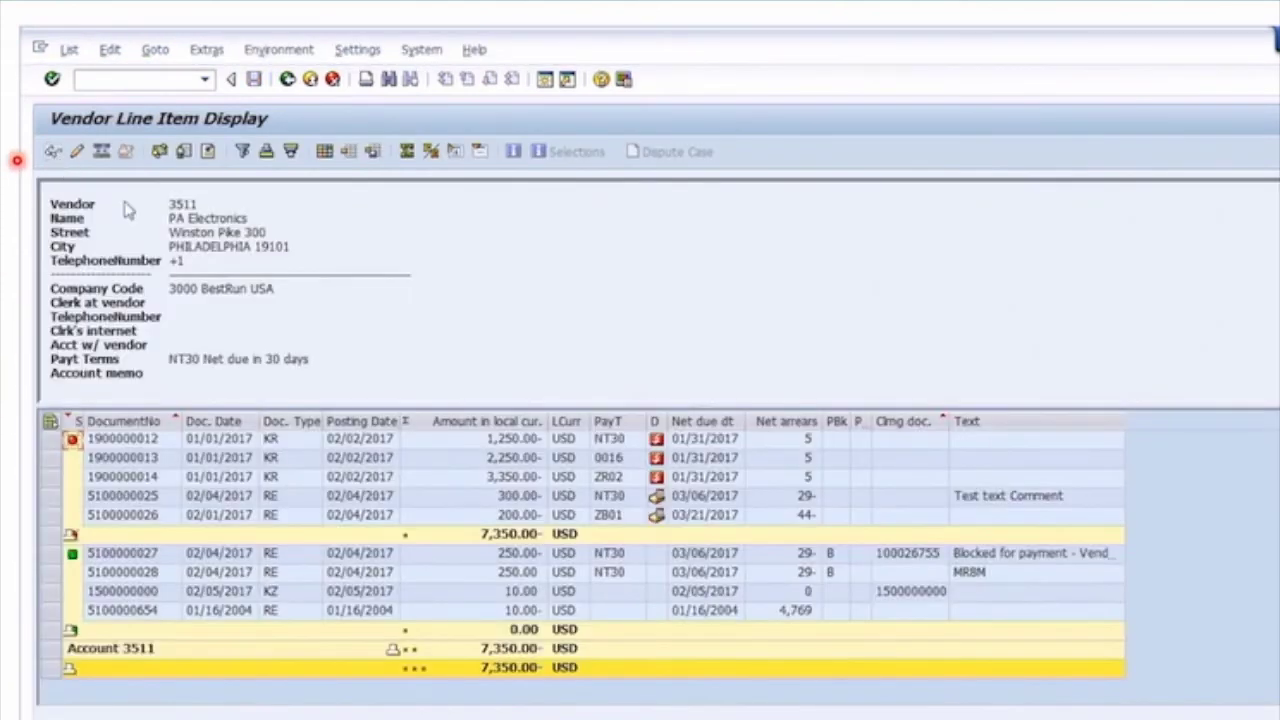
{"action": "left_click_drag", "start_coordinate": [354, 403], "coordinate": [308, 255]}
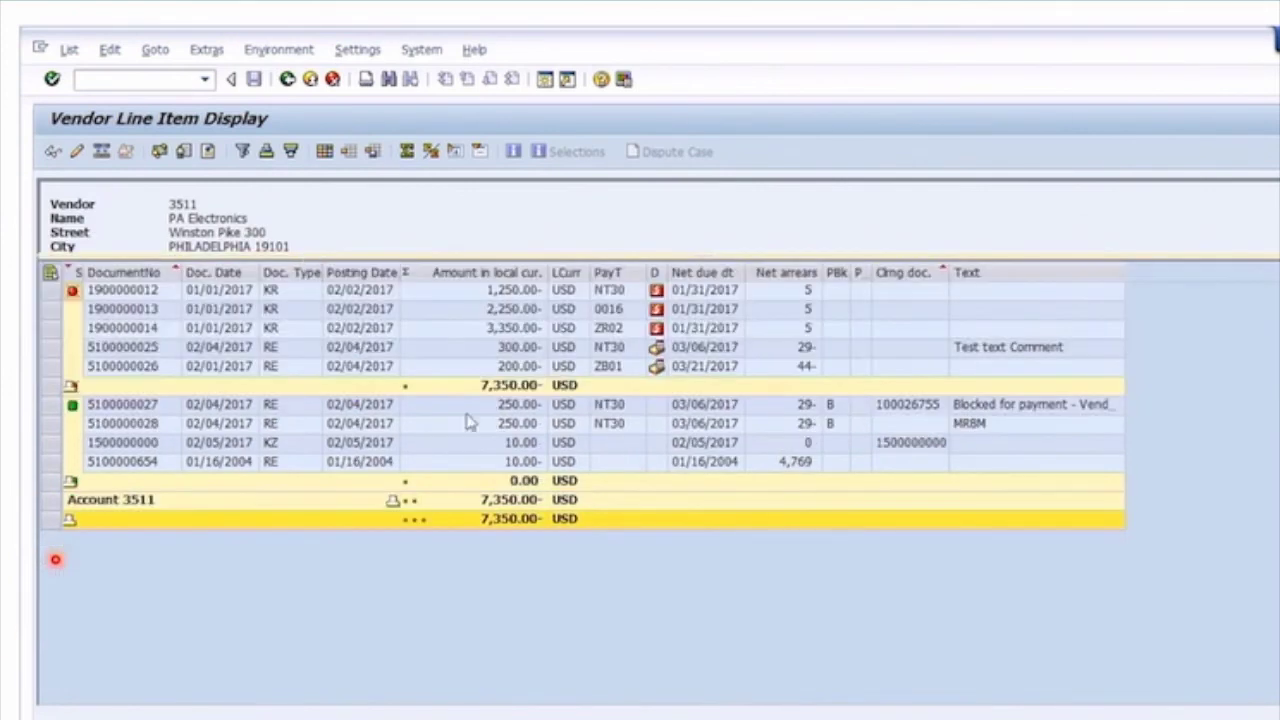
{"action": "left_click_drag", "start_coordinate": [46, 406], "coordinate": [53, 423]}
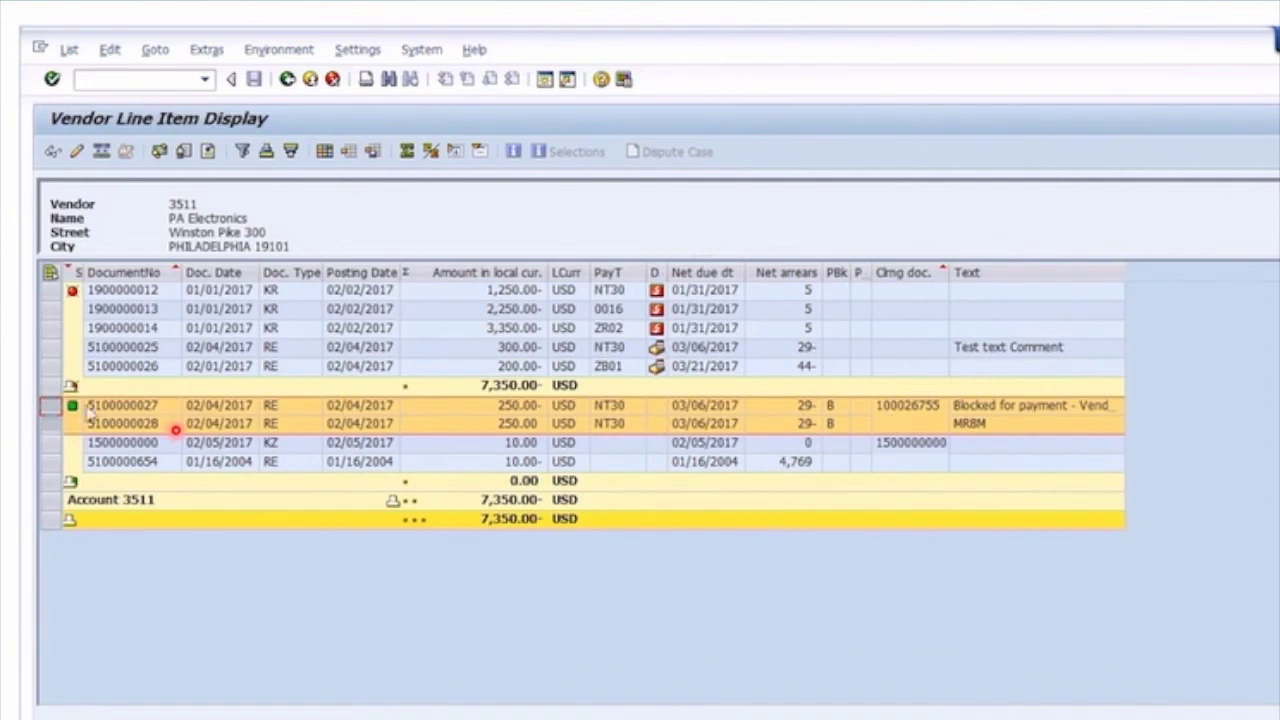
Return to the selection, display only the vendor's open items at key date 02/05/2017 and enlarge the list area
{"action": "left_click", "coordinate": [287, 80]}
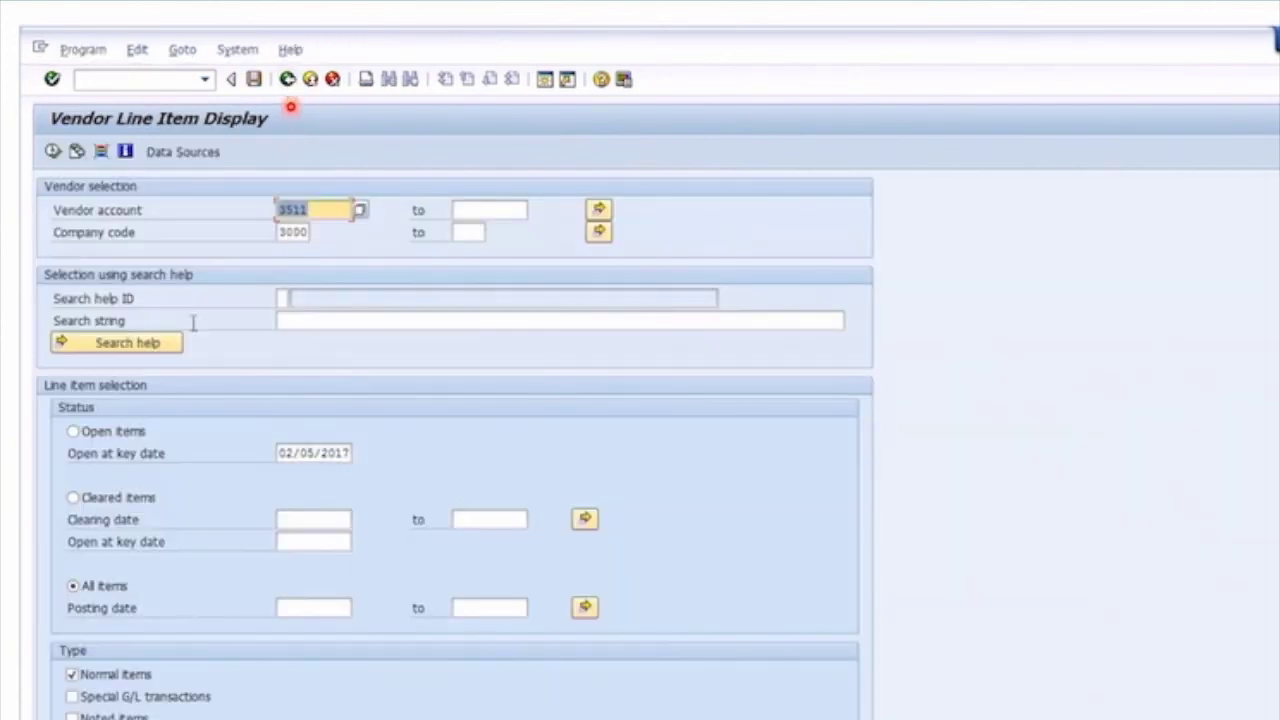
{"action": "left_click", "coordinate": [73, 432]}
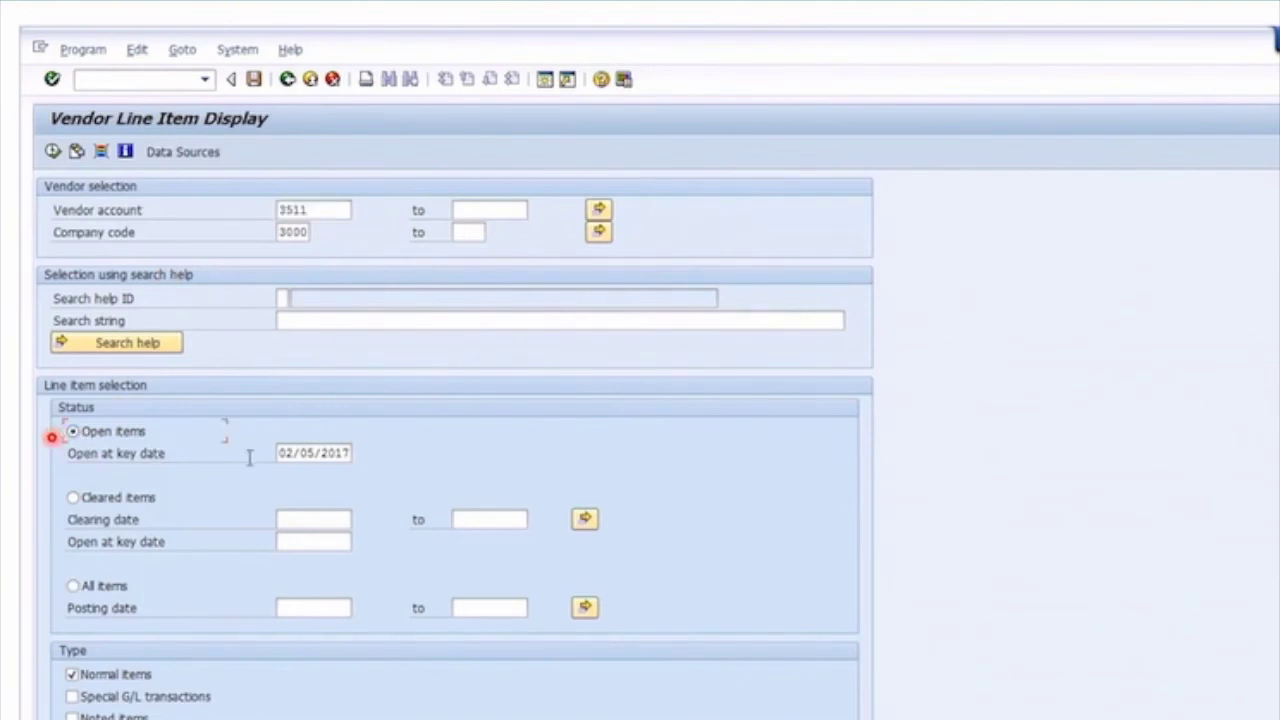
{"action": "left_click", "coordinate": [52, 151]}
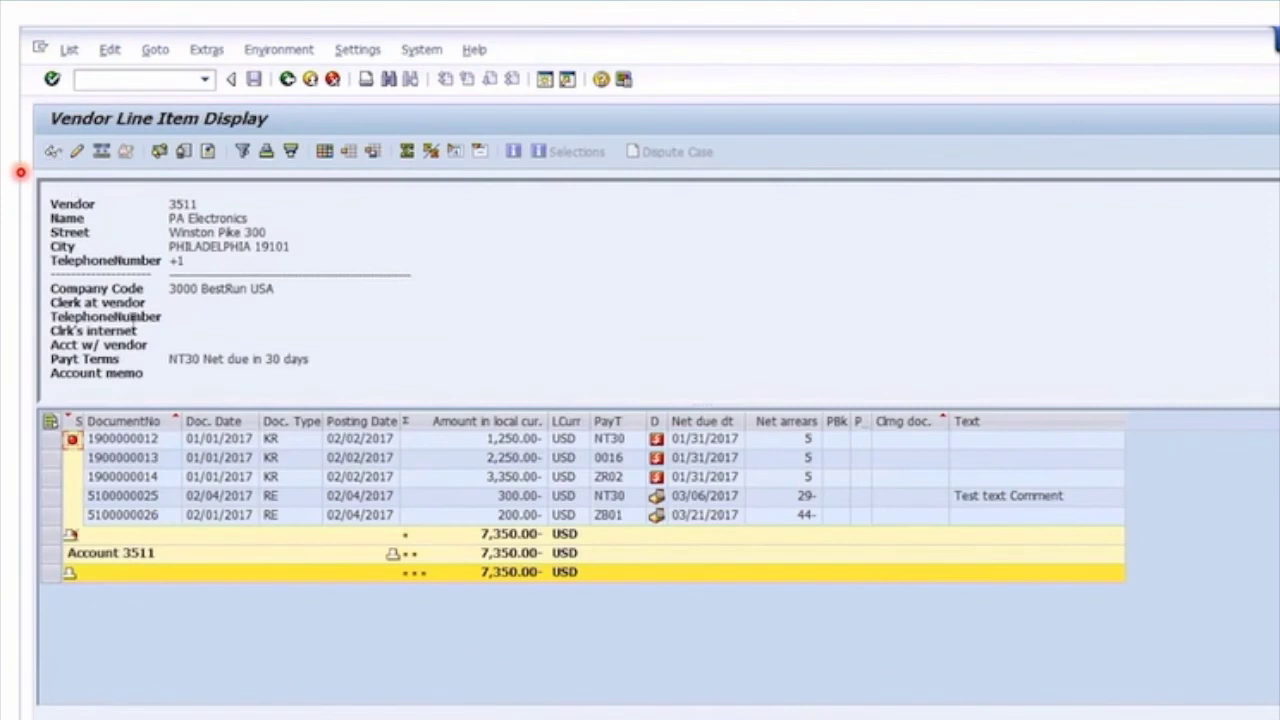
{"action": "left_click_drag", "start_coordinate": [327, 405], "coordinate": [335, 280]}
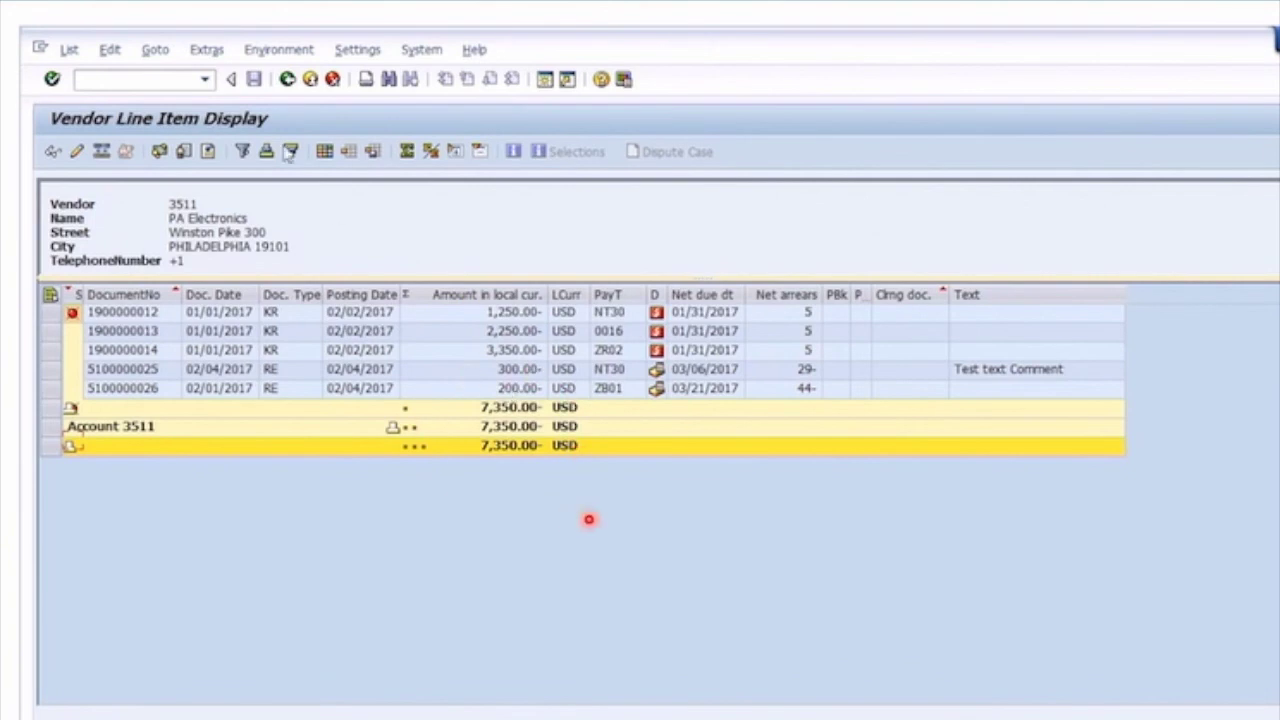
Leave the vendor line item display and select the F-44 clearing transaction under Accounts Payable without starting it
{"action": "left_click", "coordinate": [287, 79]}
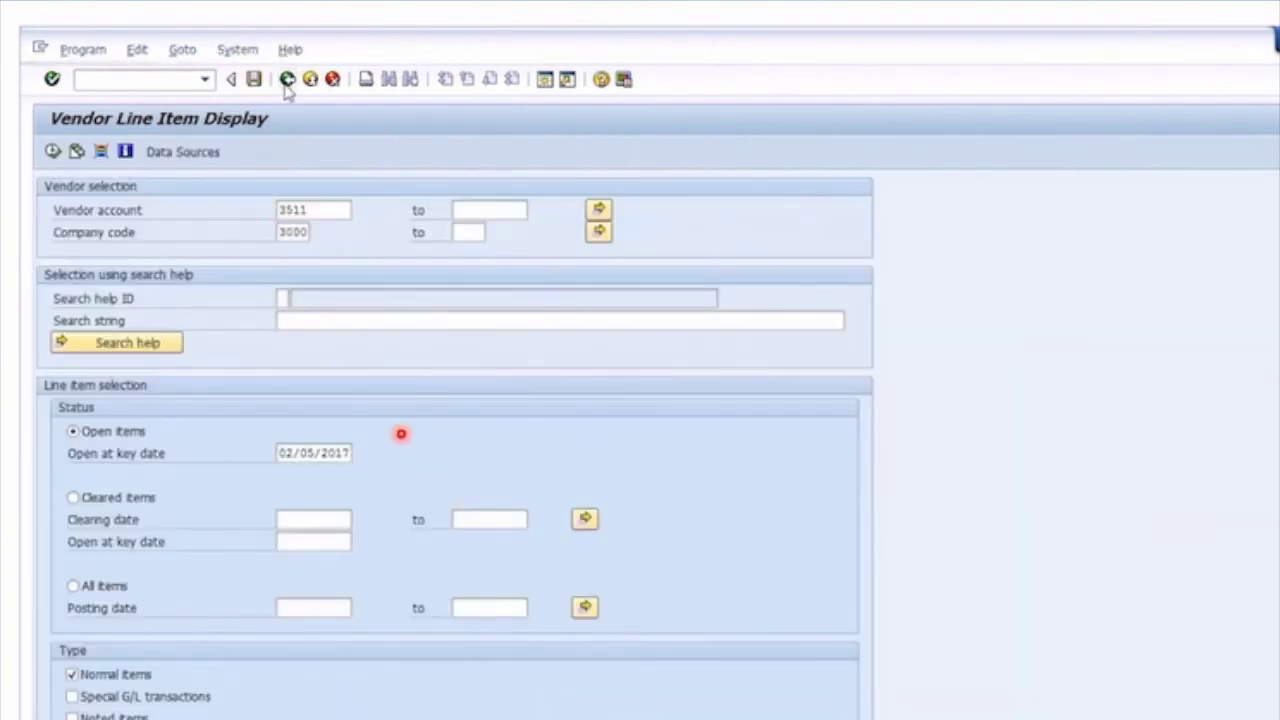
{"action": "left_click", "coordinate": [287, 82]}
{"action": "left_click", "coordinate": [226, 460]}
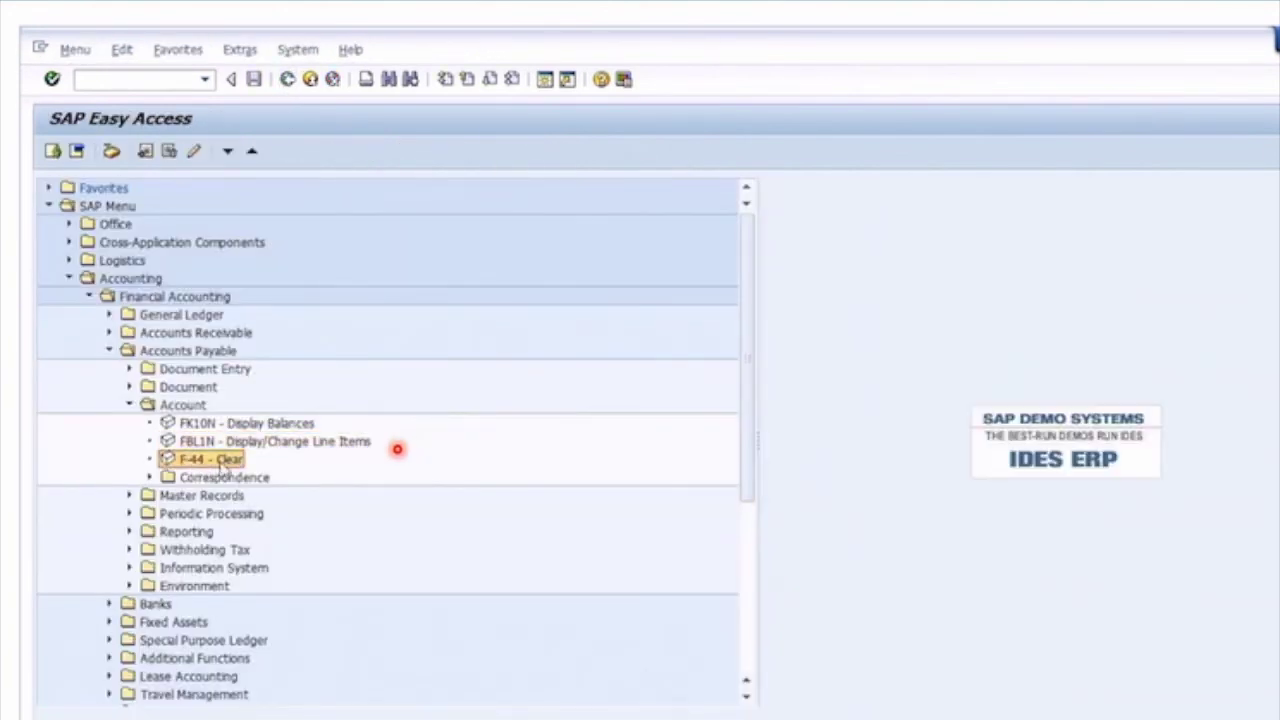